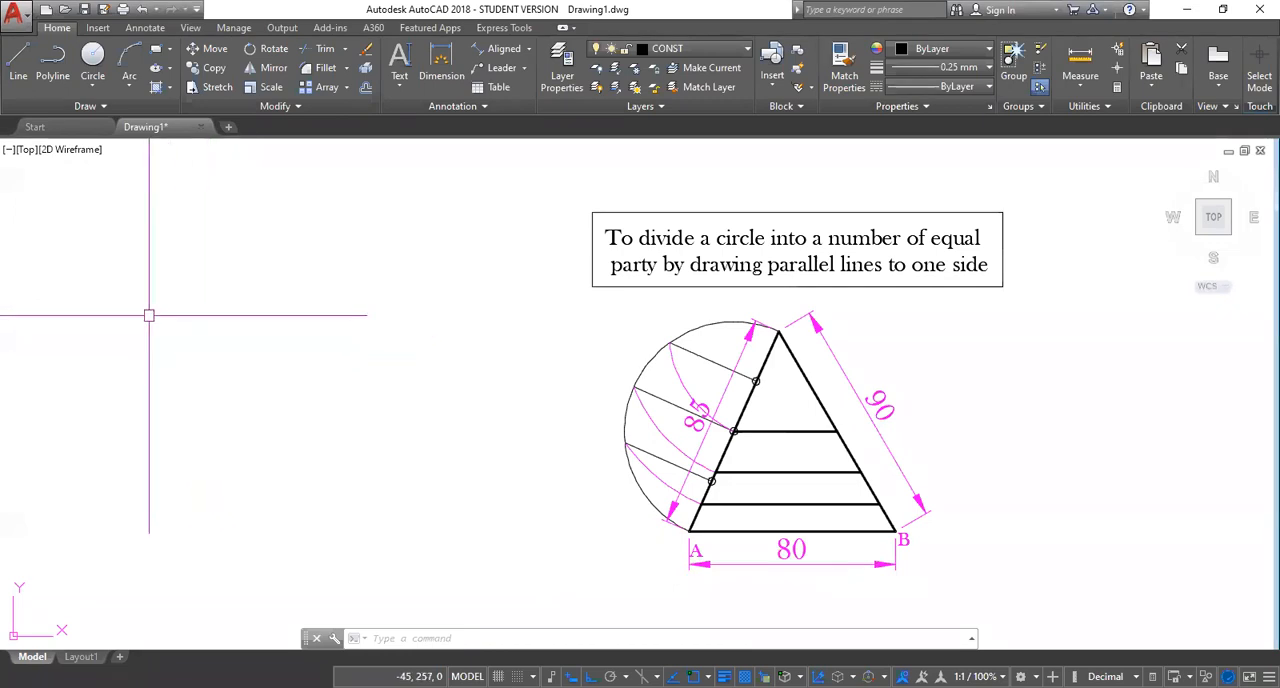
Draw a horizontal line 80 units long in the empty area beside the reference triangle.
key(l)
key(Return)
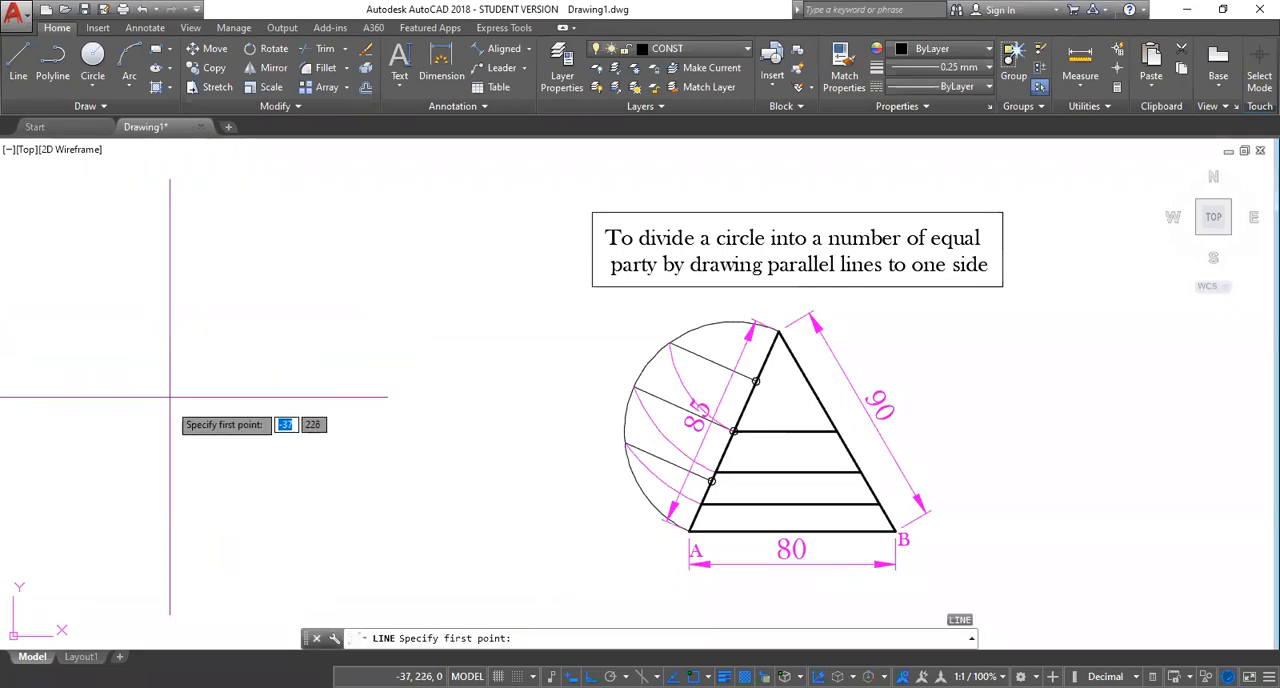
click(187, 481)
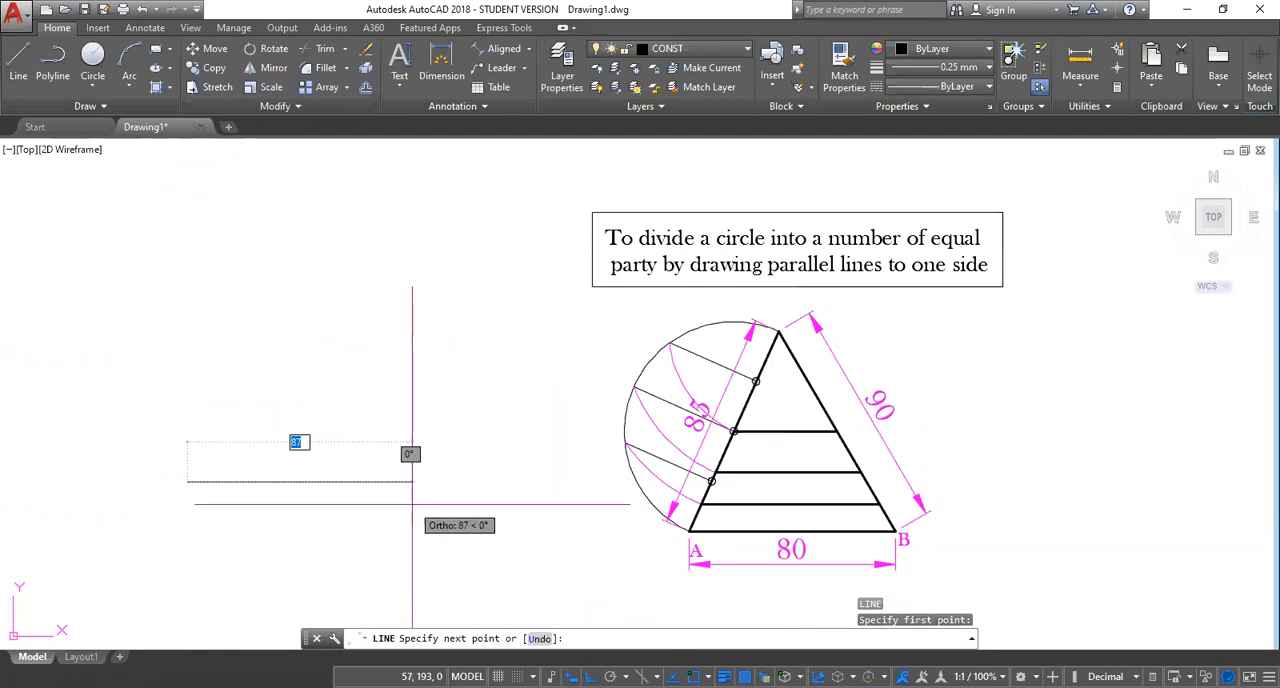
text(80)
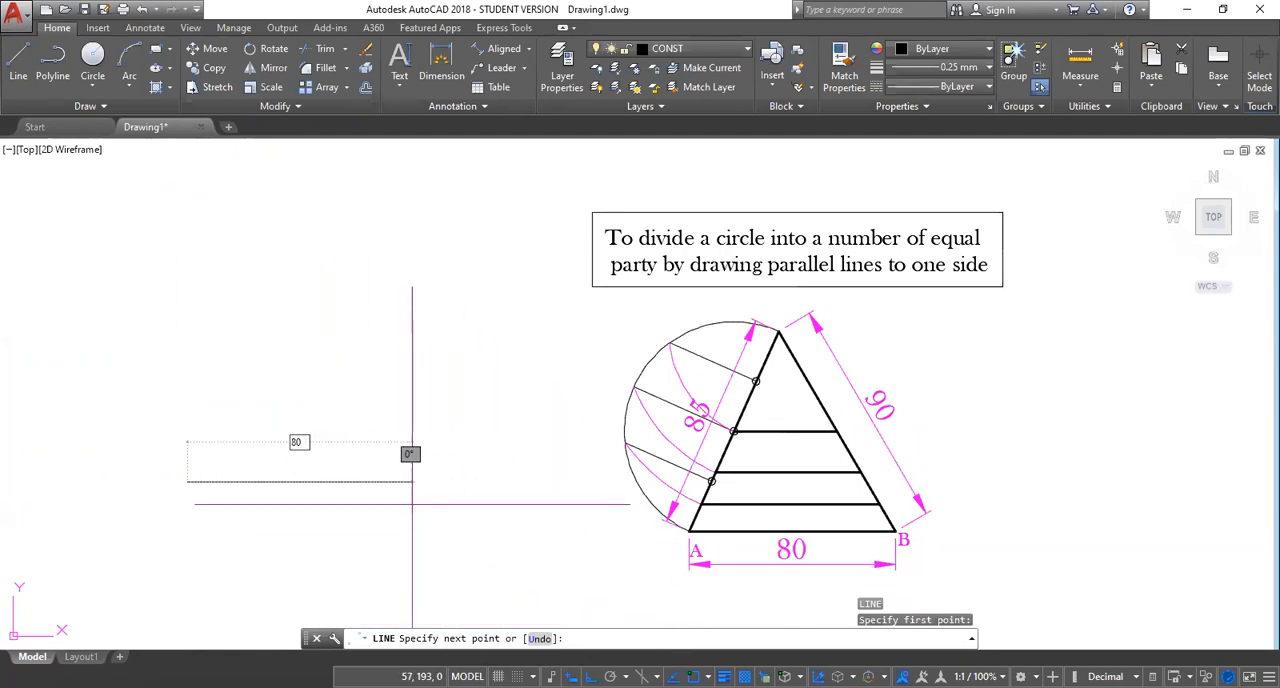
key(Return)
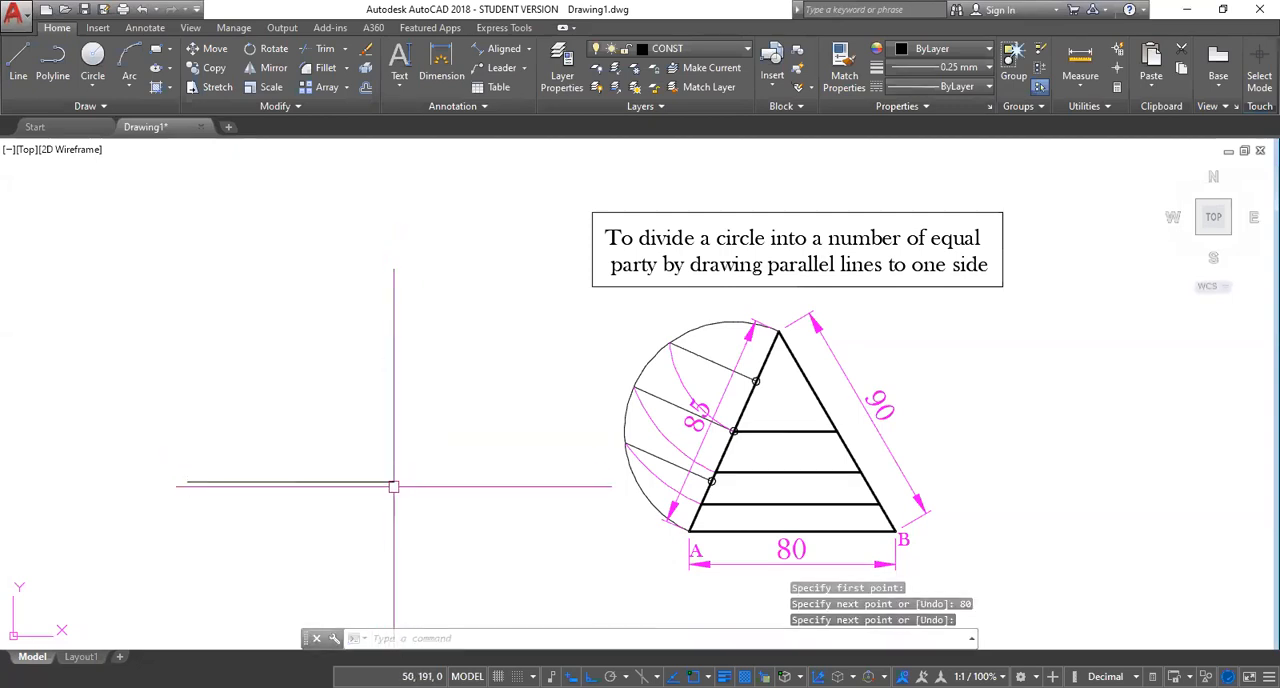
key(Escape)
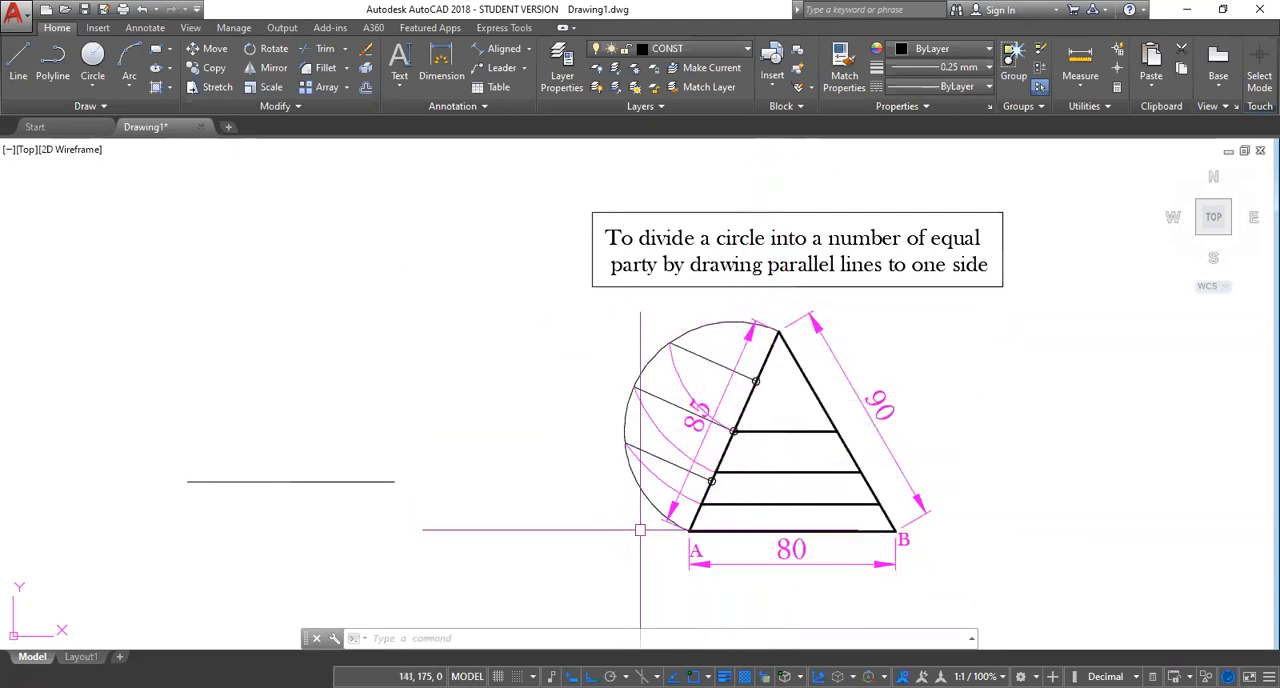
Copy the reference triangle's label A to its apex, with Ortho mode turned off.
text(co)
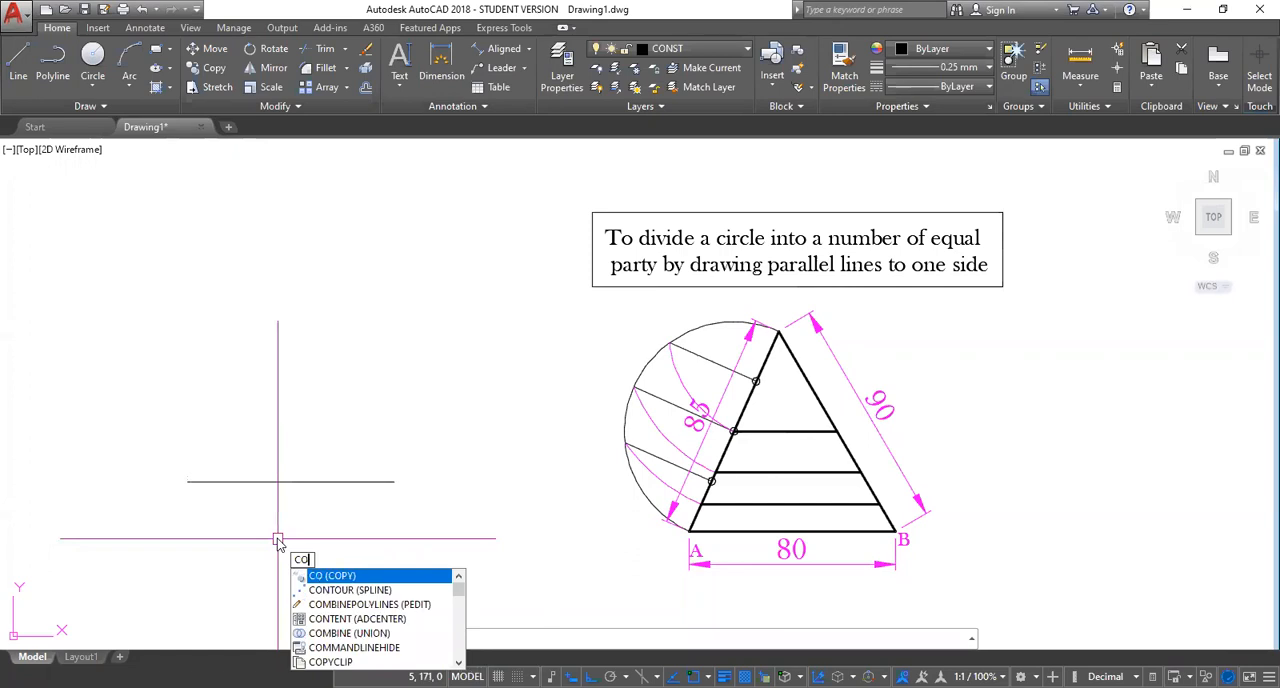
key(Return)
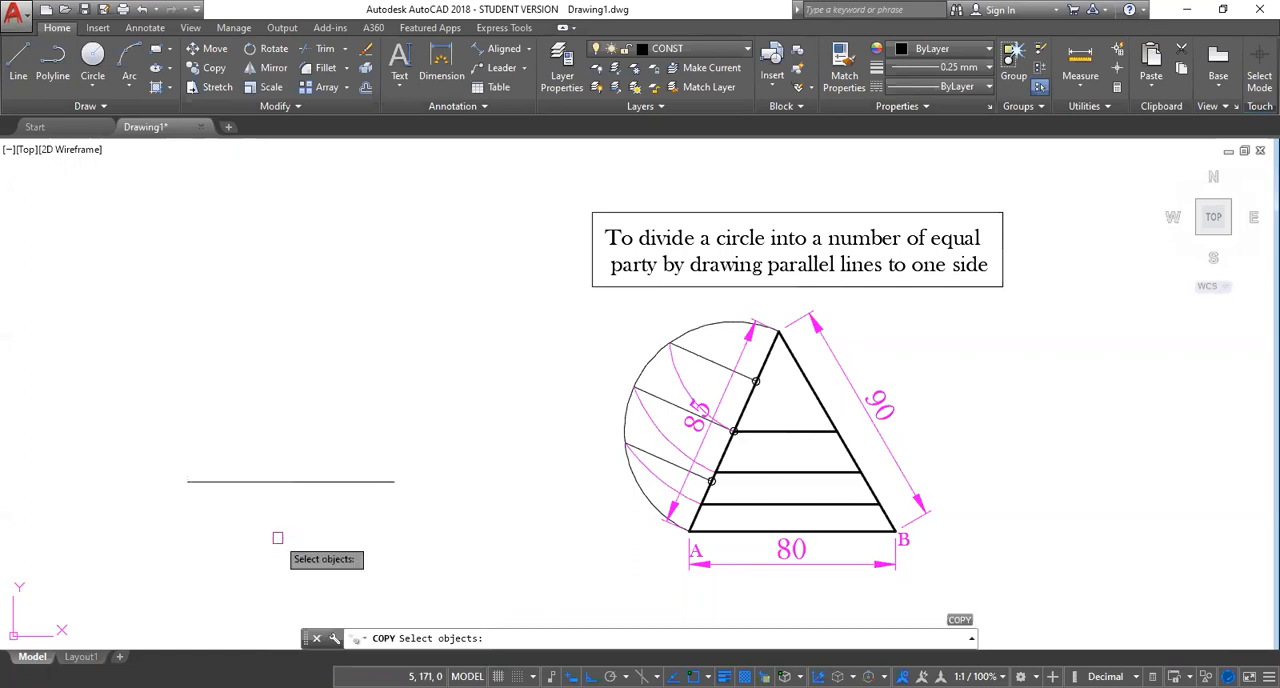
scroll(697, 553, up, 3)
click(697, 541)
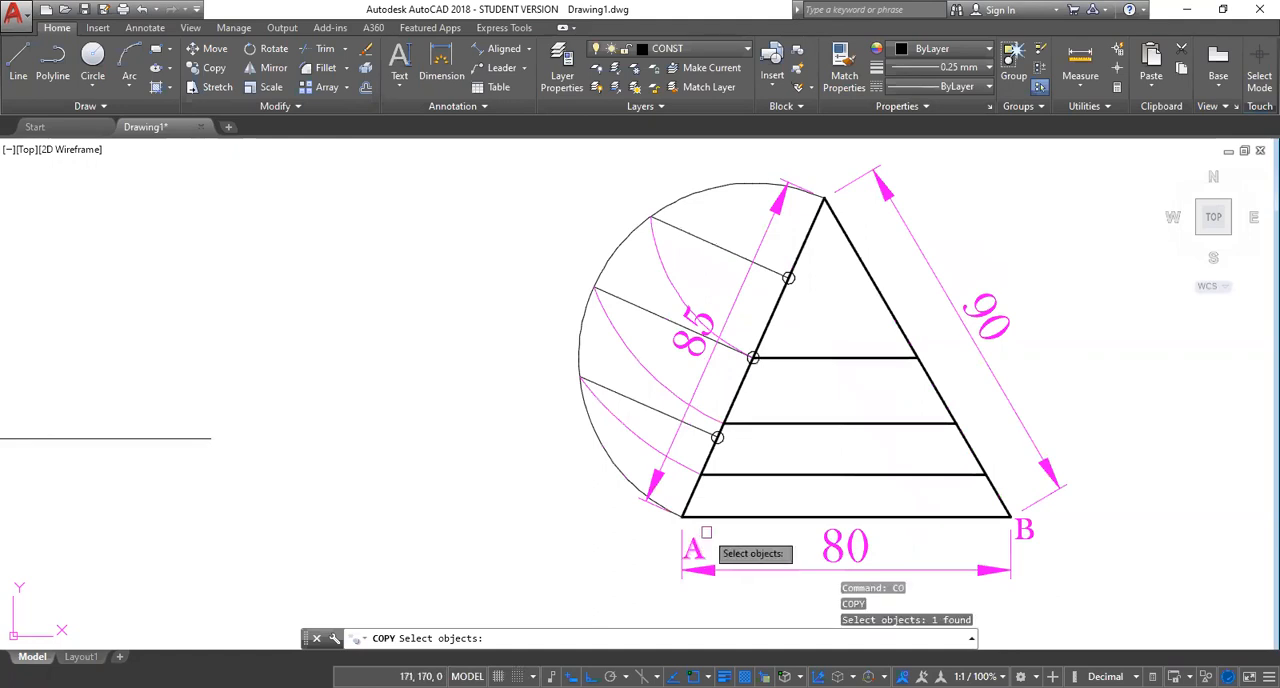
click(699, 543)
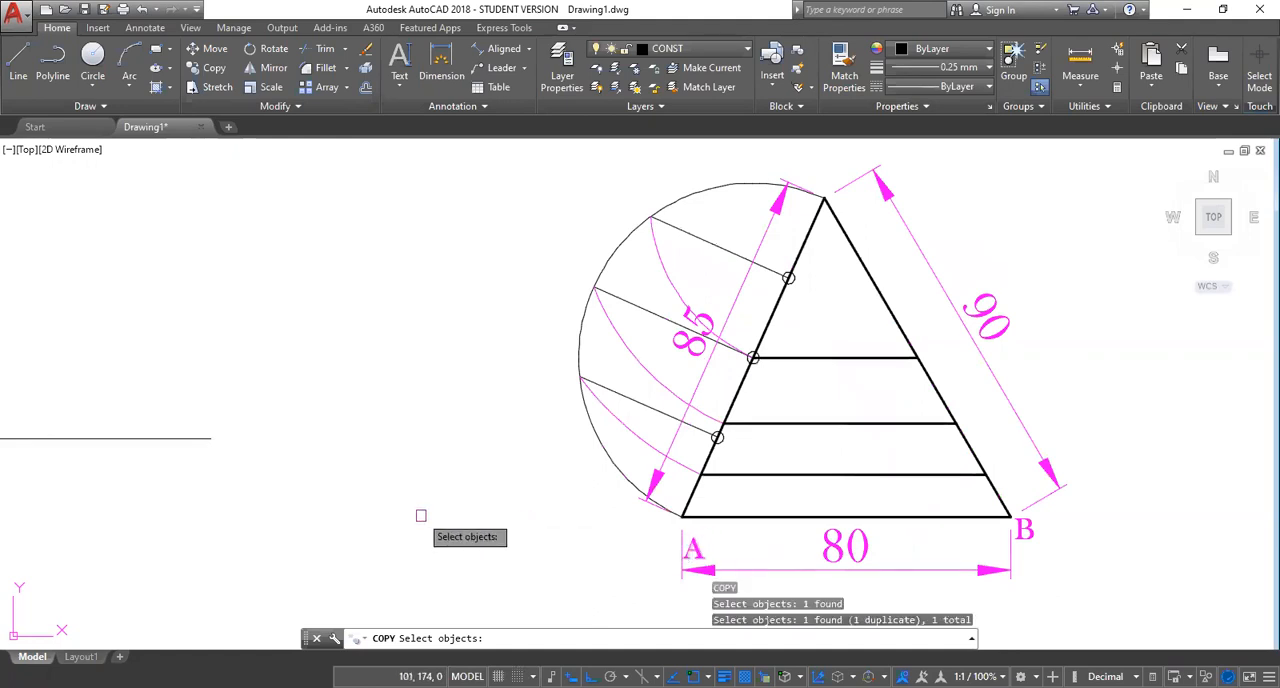
key(Return)
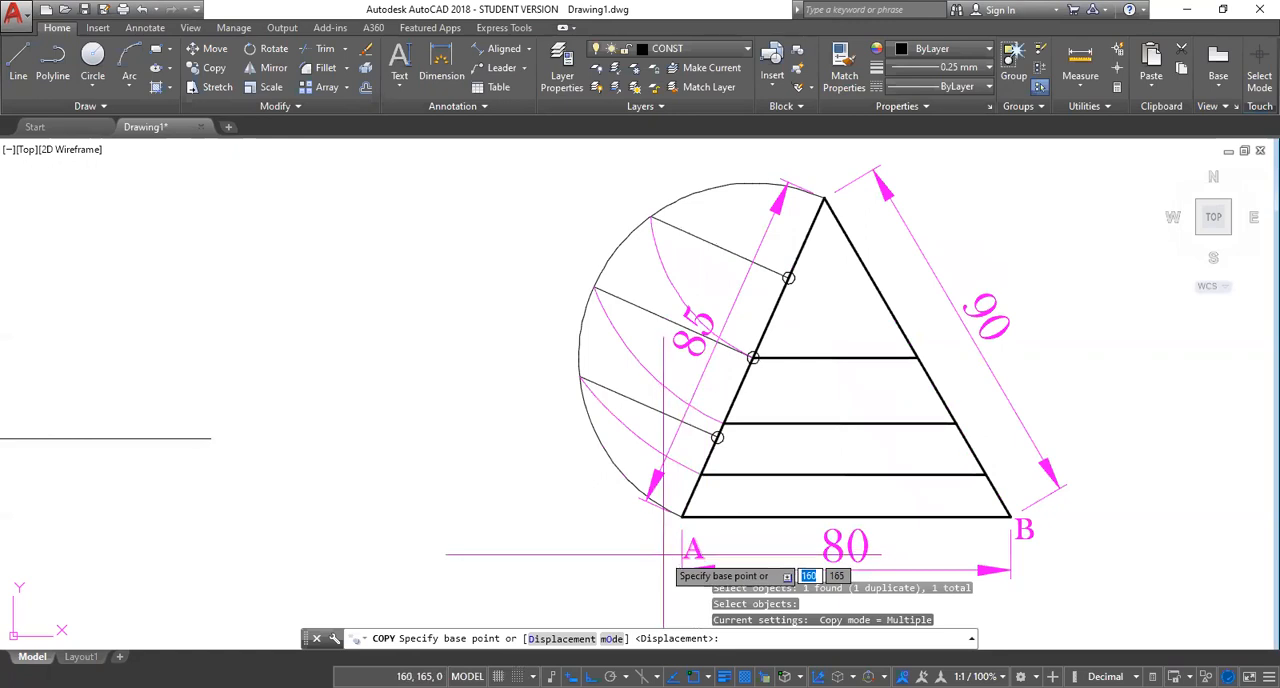
click(673, 538)
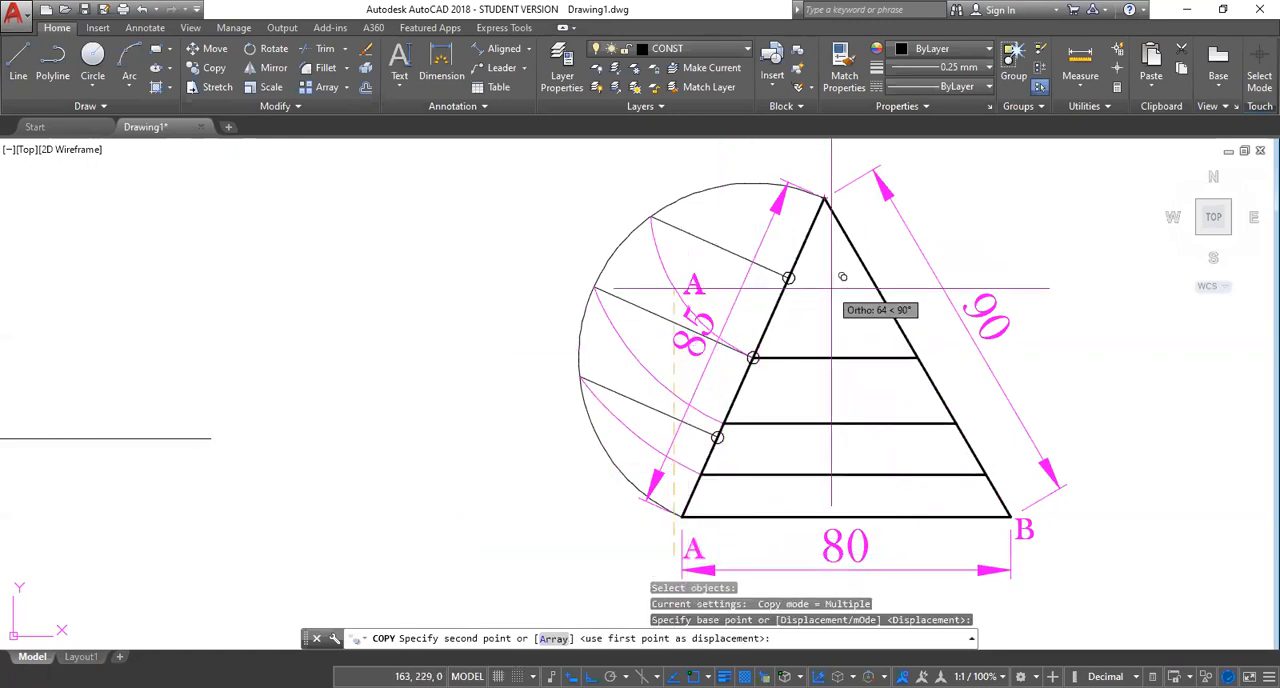
click(552, 676)
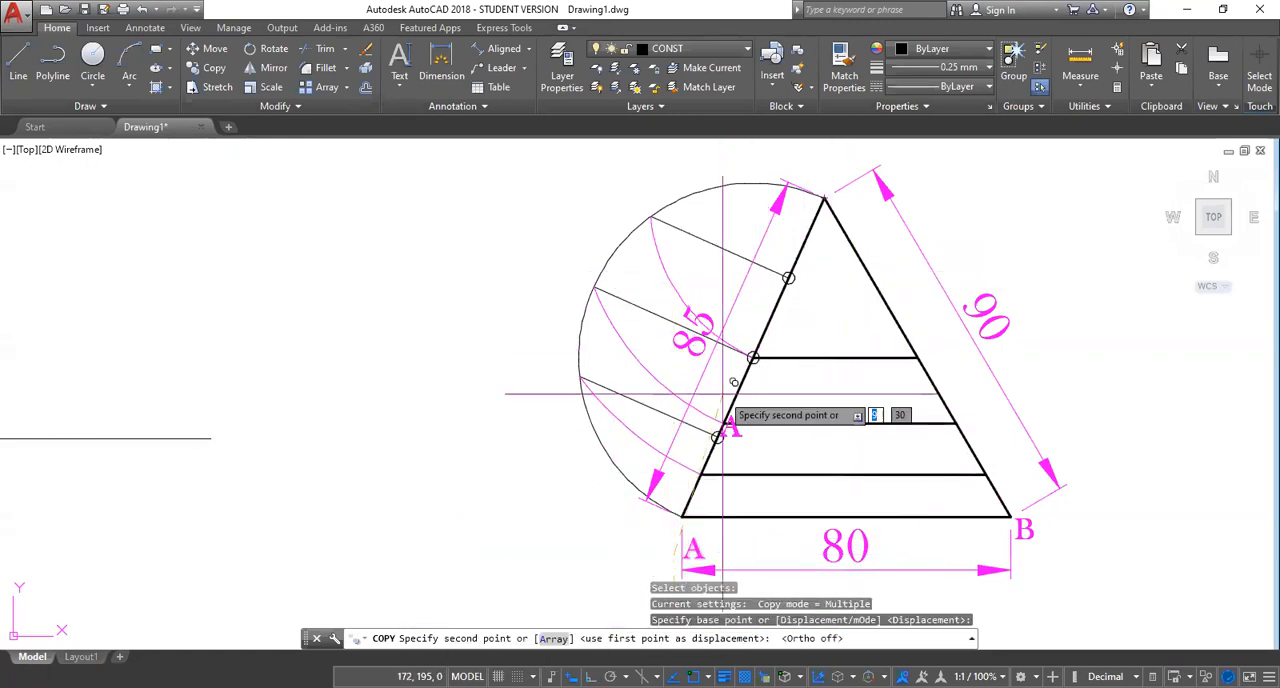
click(824, 192)
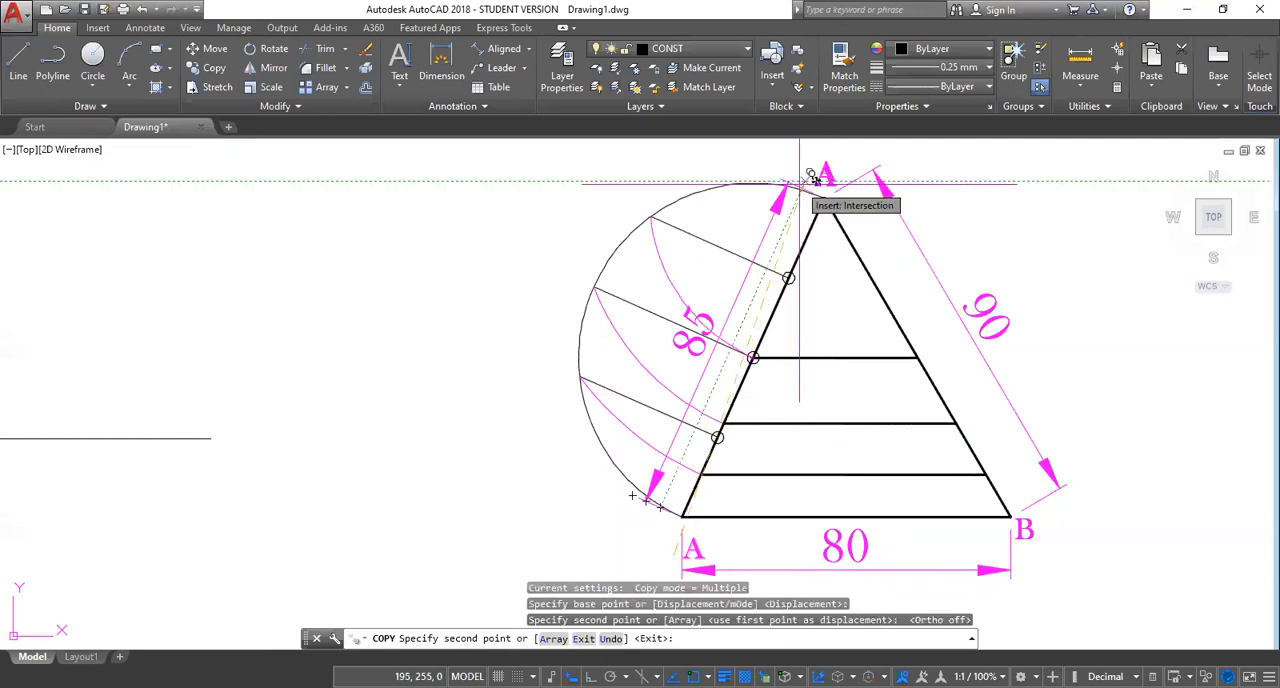
key(Escape)
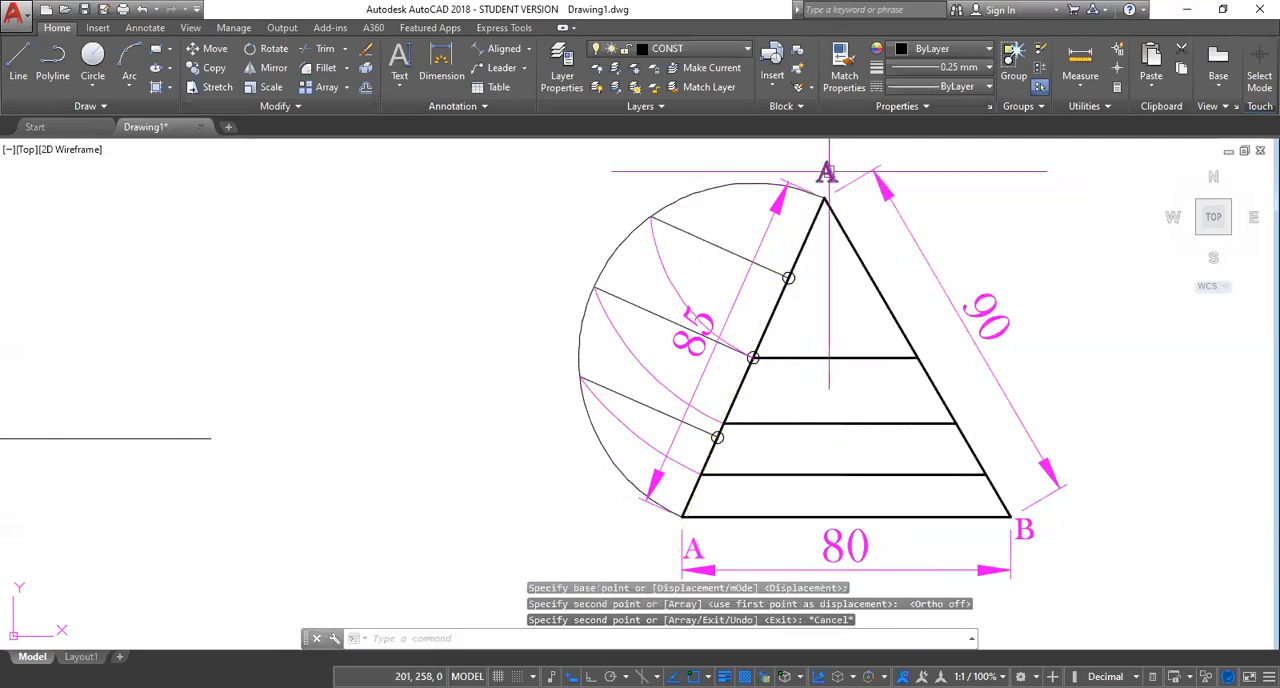
Change the copied label at the reference triangle's apex to C.
click(830, 173)
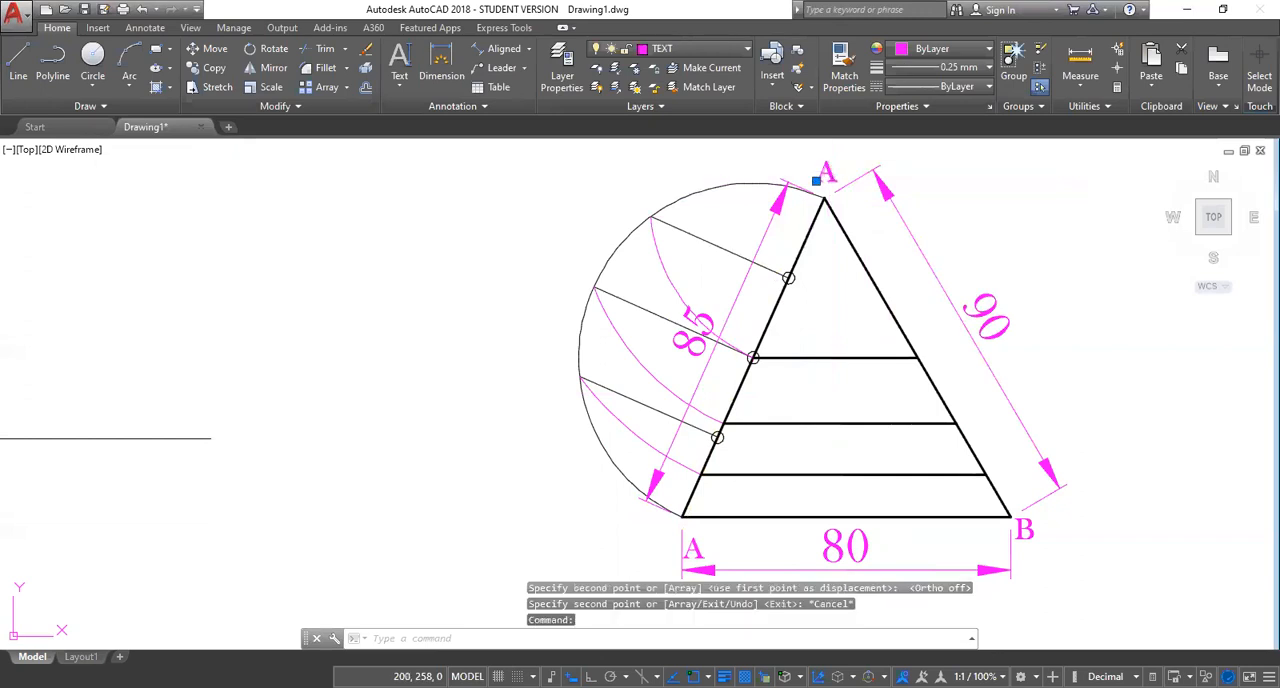
double_click(826, 175)
text(C)
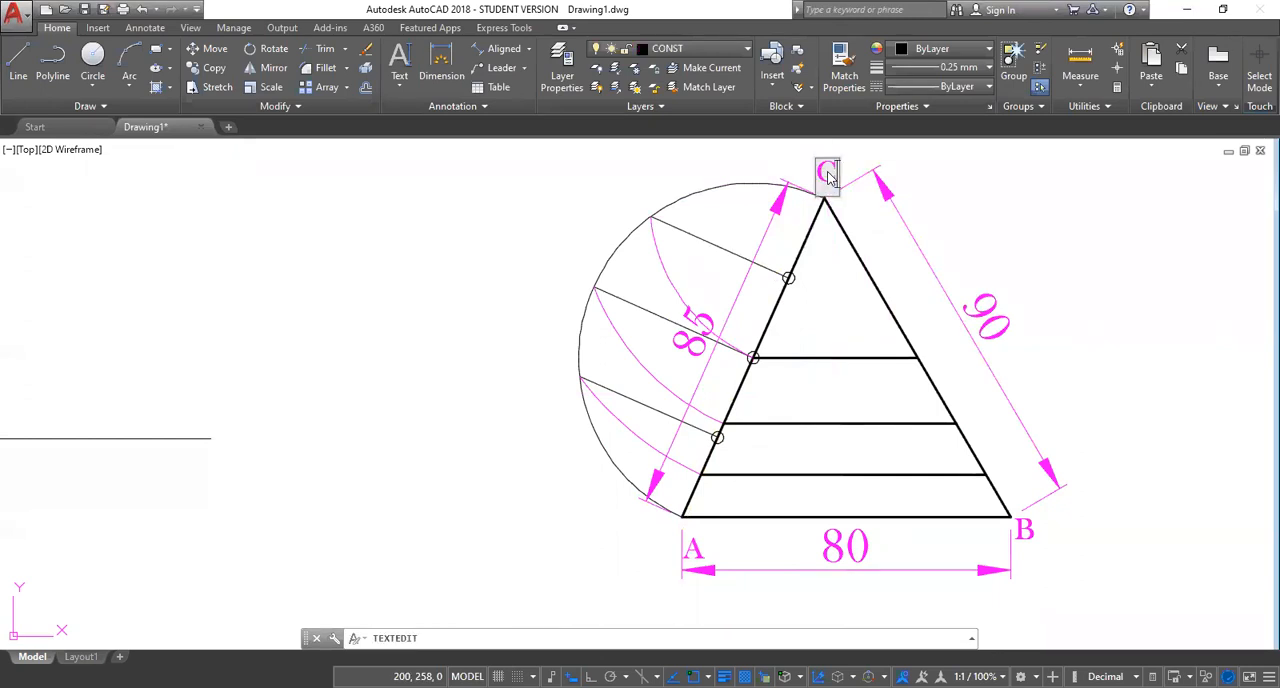
click(952, 151)
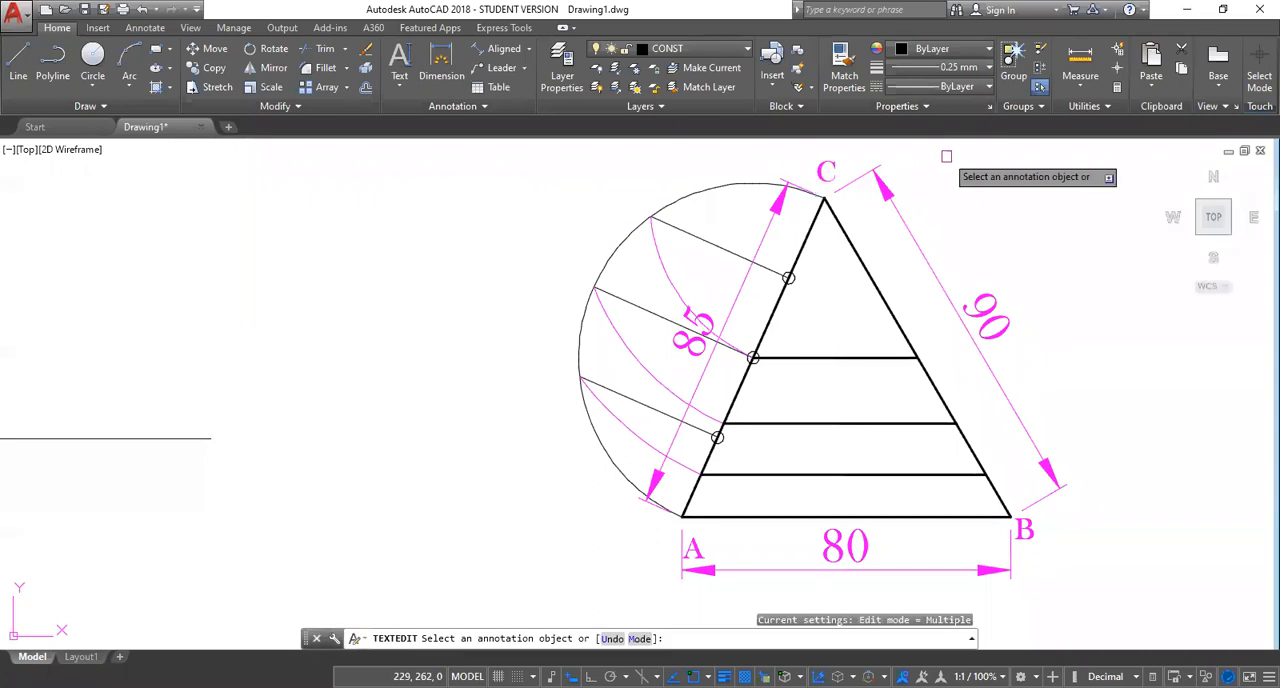
key(Escape)
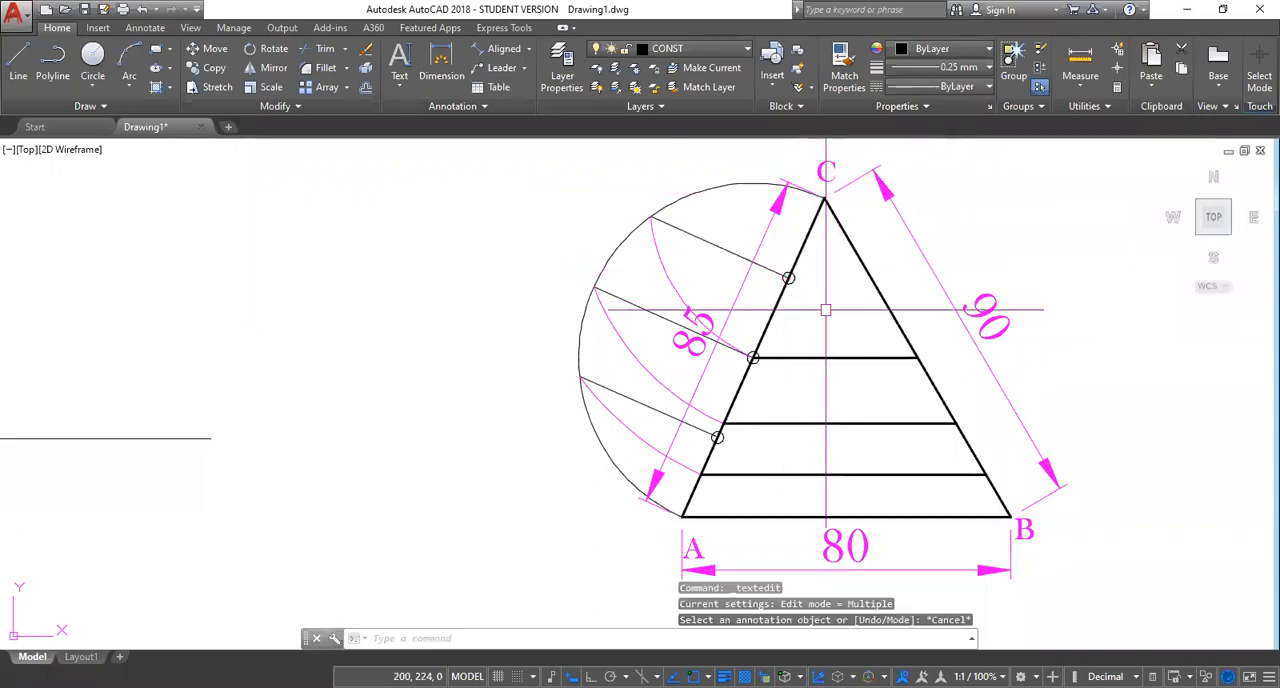
Copy the reference label A below both ends of the new 80-unit line and to a spot well above it.
scroll(826, 310, down, 2)
mouse_move(826, 310)
middle_down()
mouse_move(841, 291)
mouse_move(859, 300)
middle_up()
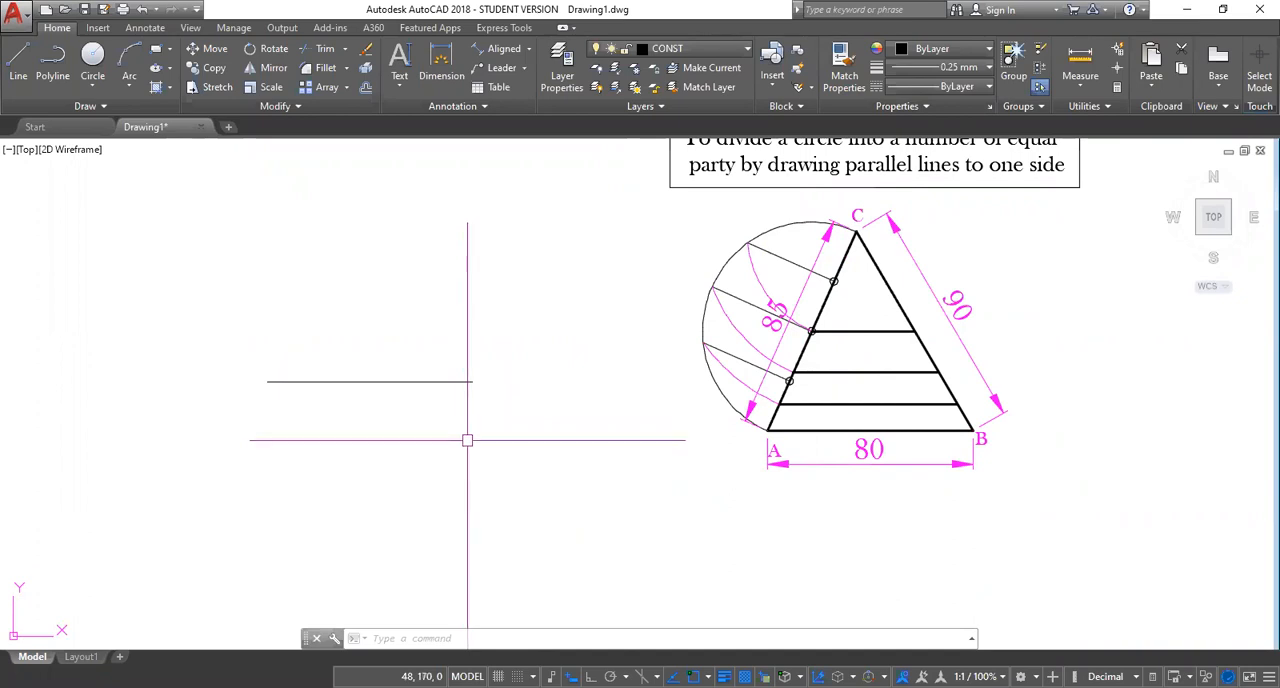
text(CO)
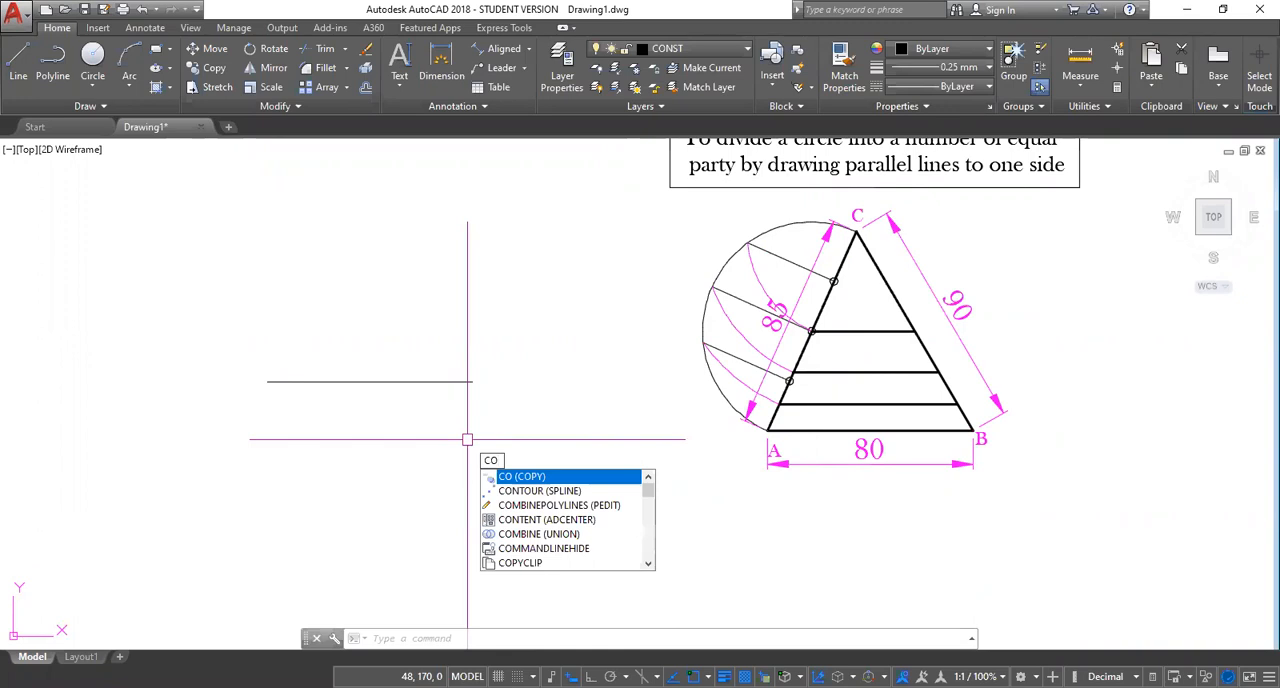
key(Return)
click(785, 451)
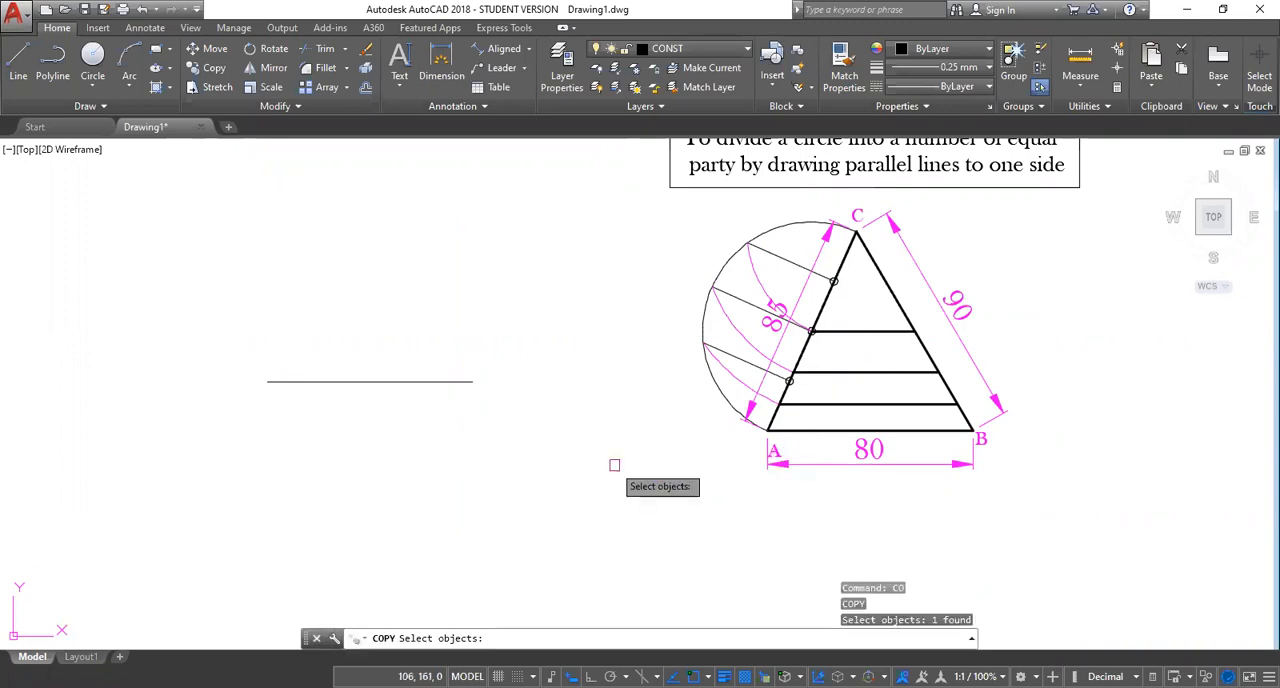
key(Return)
click(768, 441)
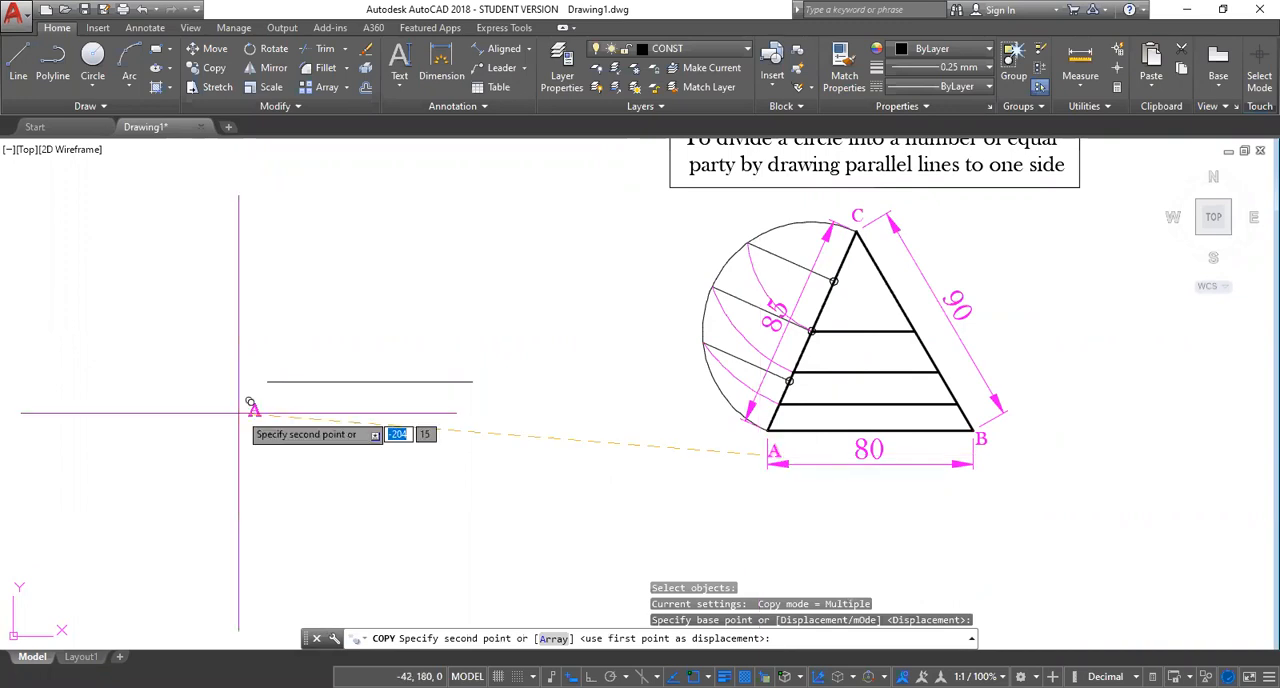
click(255, 388)
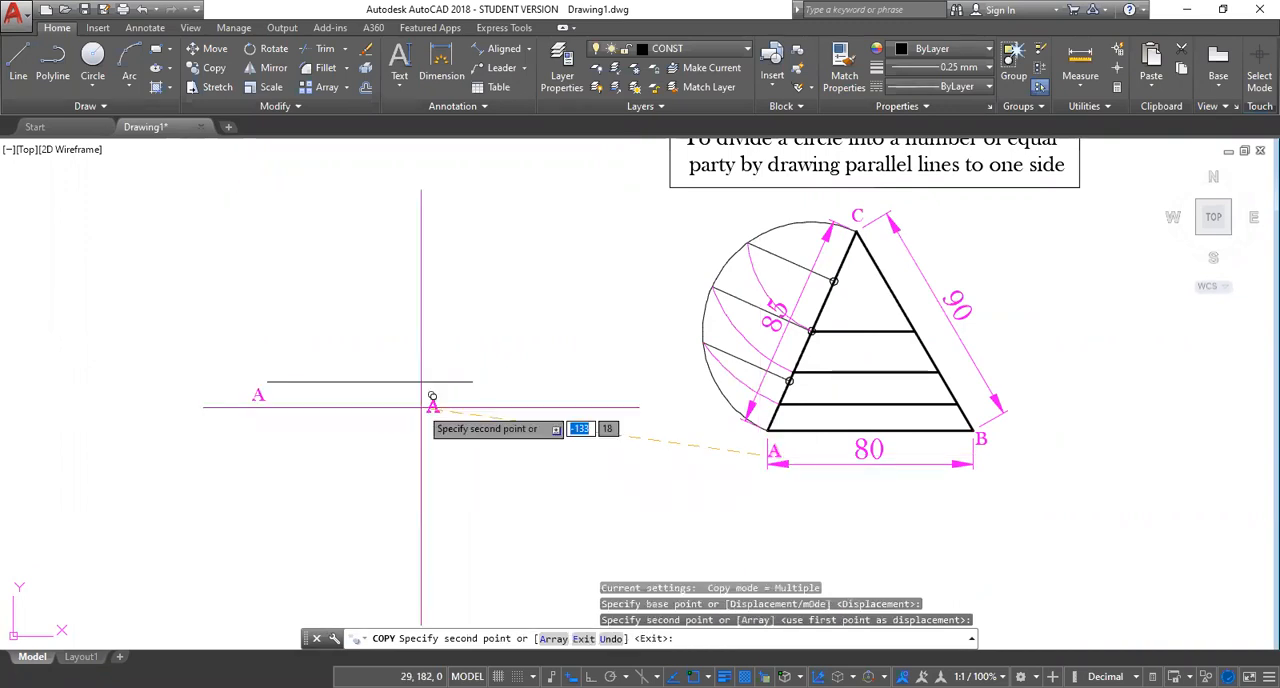
click(468, 402)
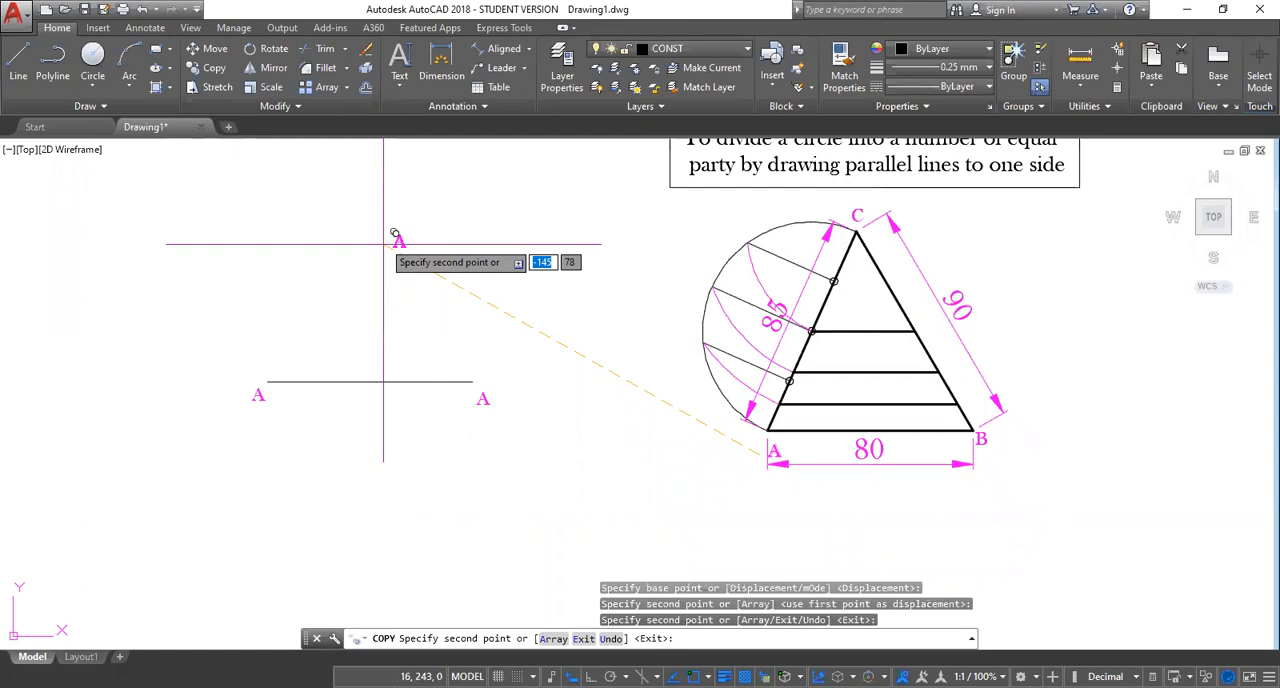
click(379, 148)
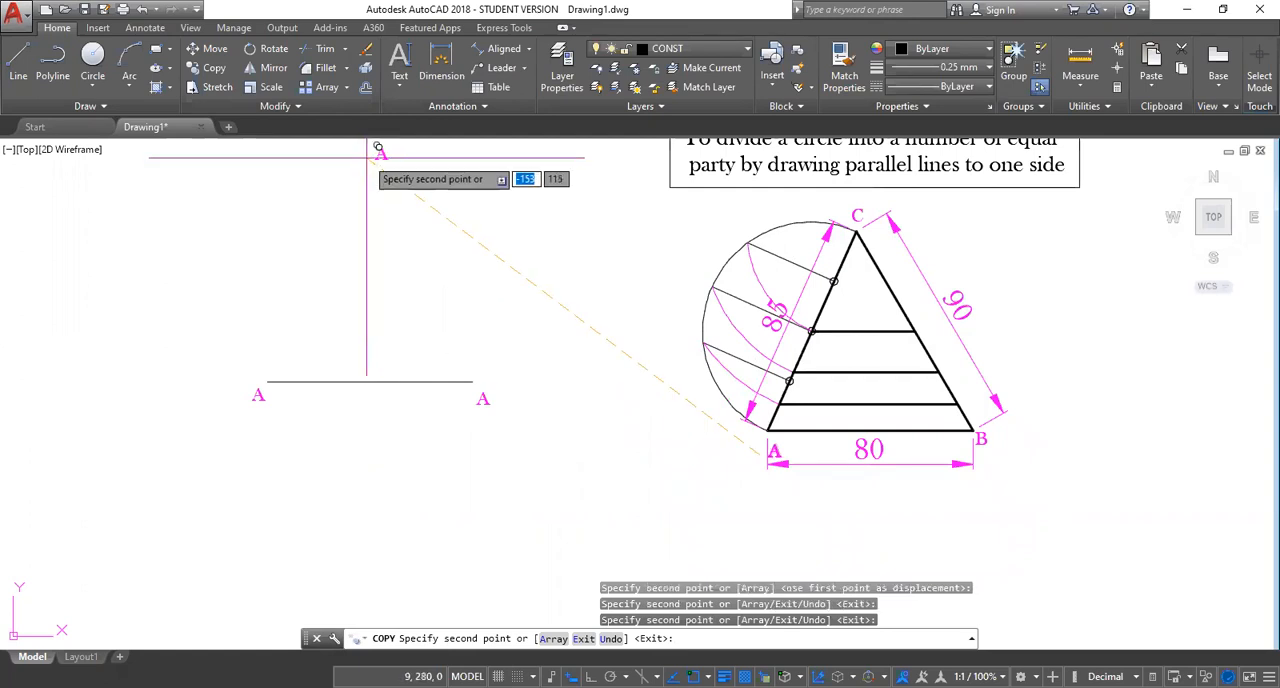
key(Escape)
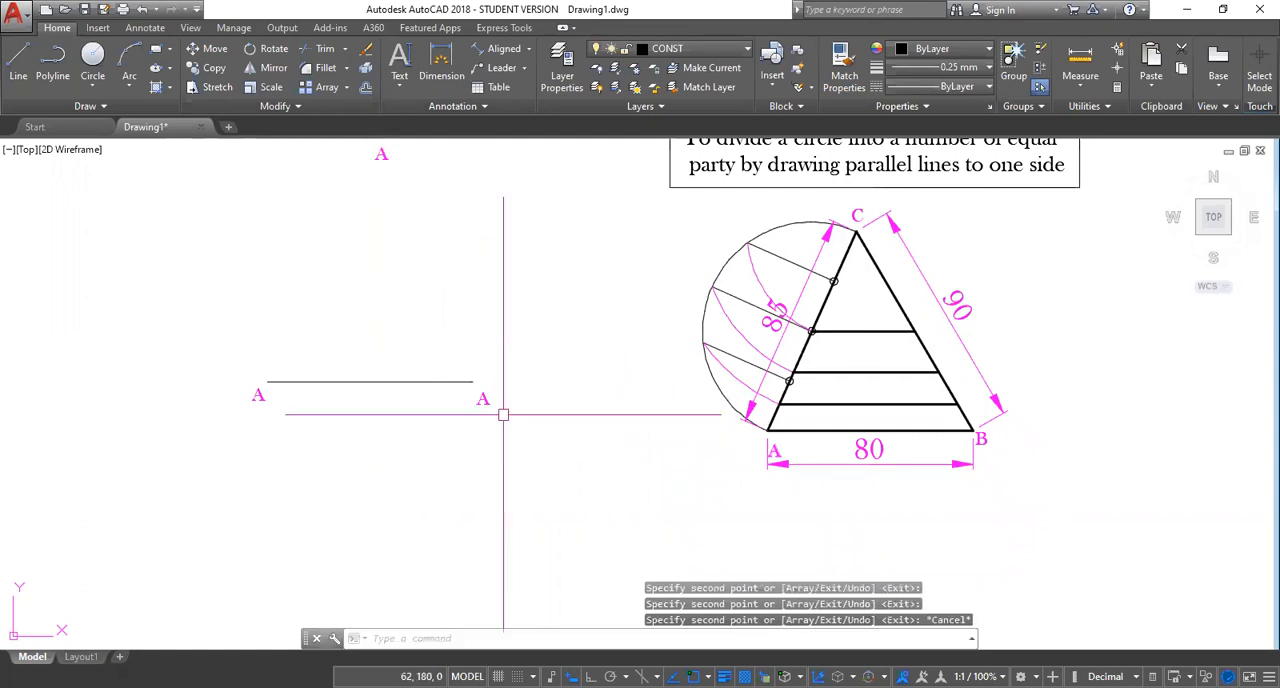
Change the label at the new line's right end to B and the label above the line to C.
click(483, 400)
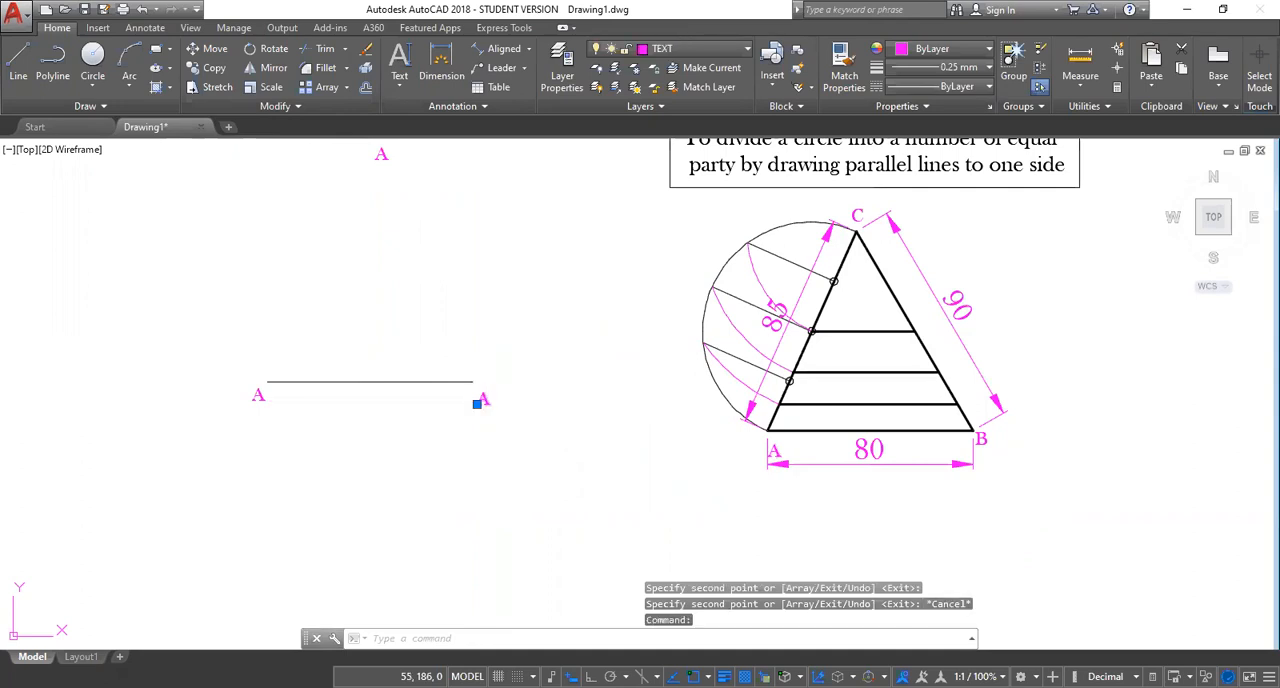
double_click(483, 400)
text(B)
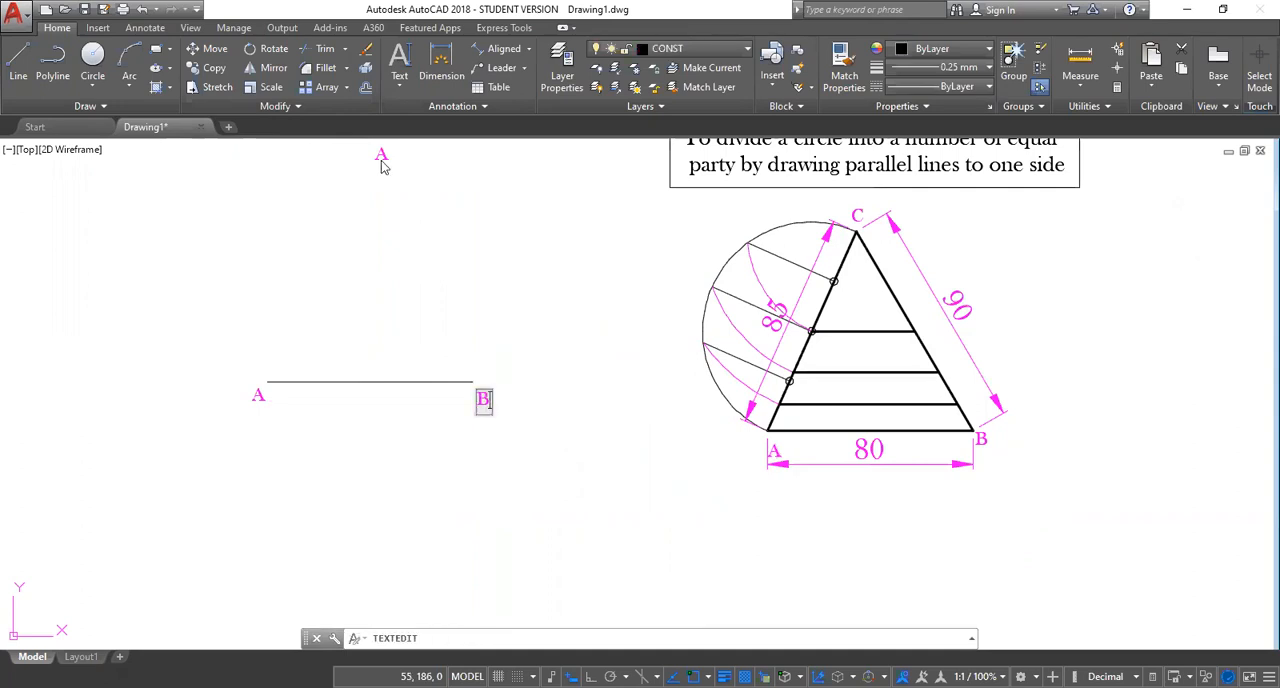
key(Return)
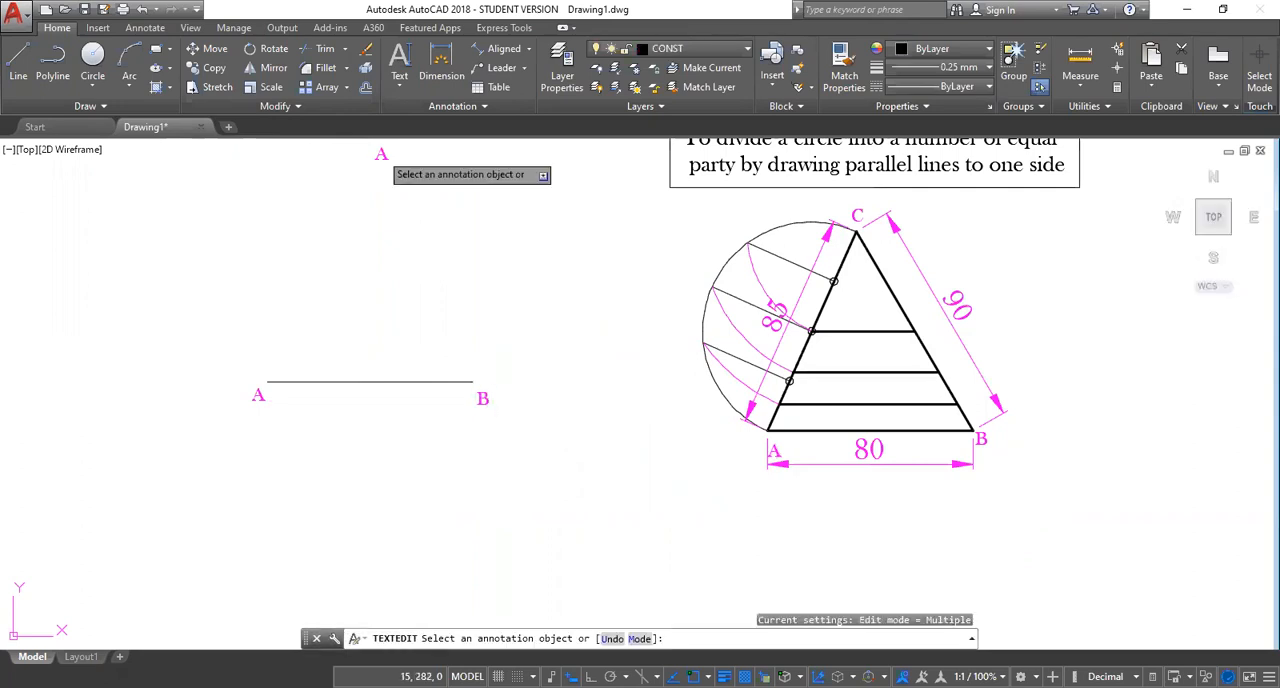
click(381, 154)
text(C)
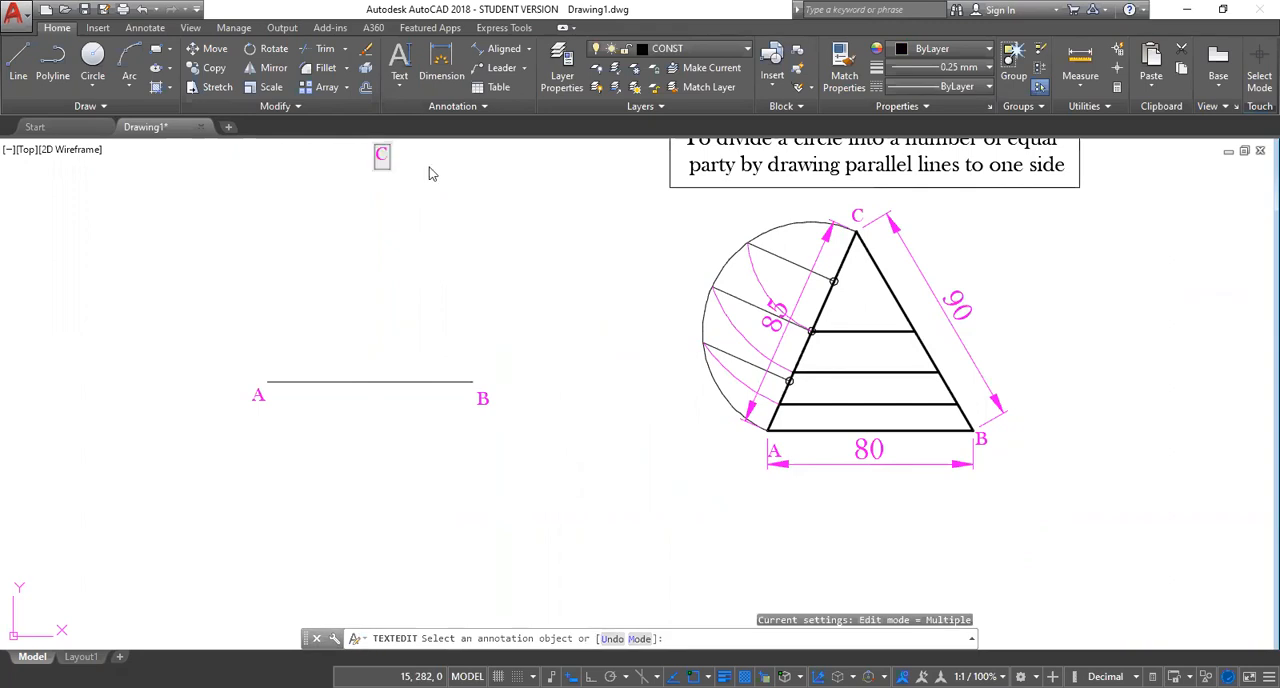
key(Return)
key(Escape)
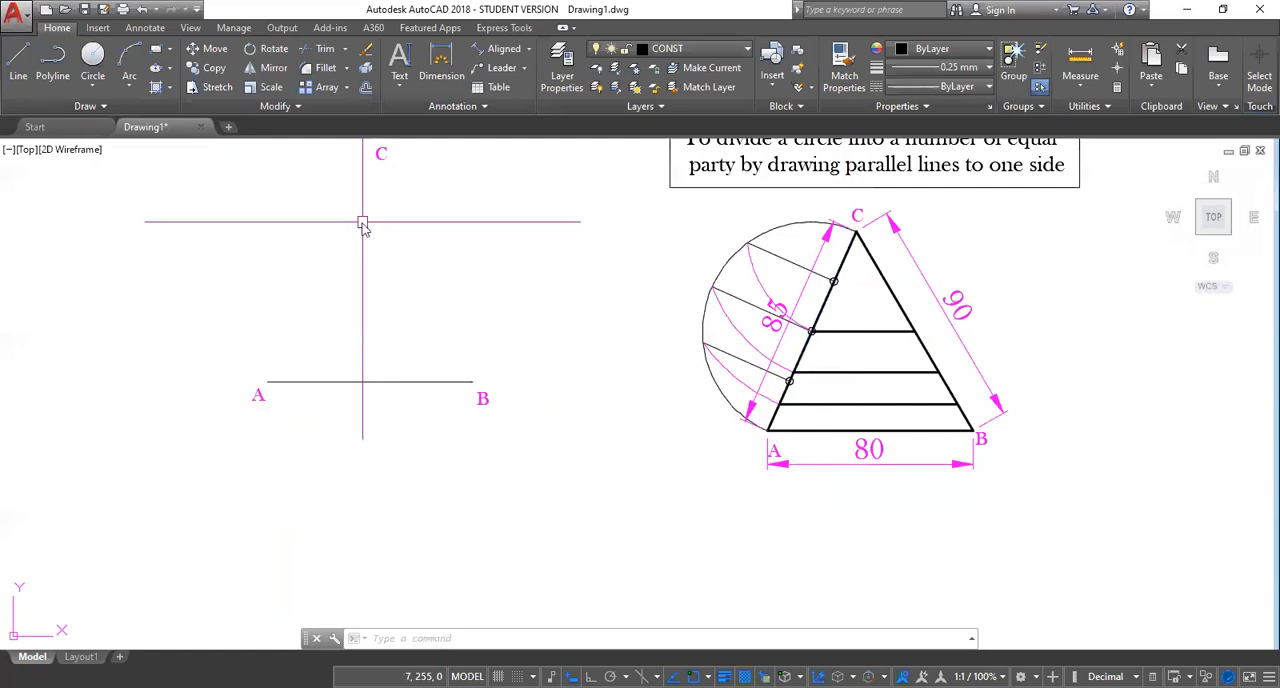
Draw a circle of radius 85 centred on end A of the new line.
text(c)
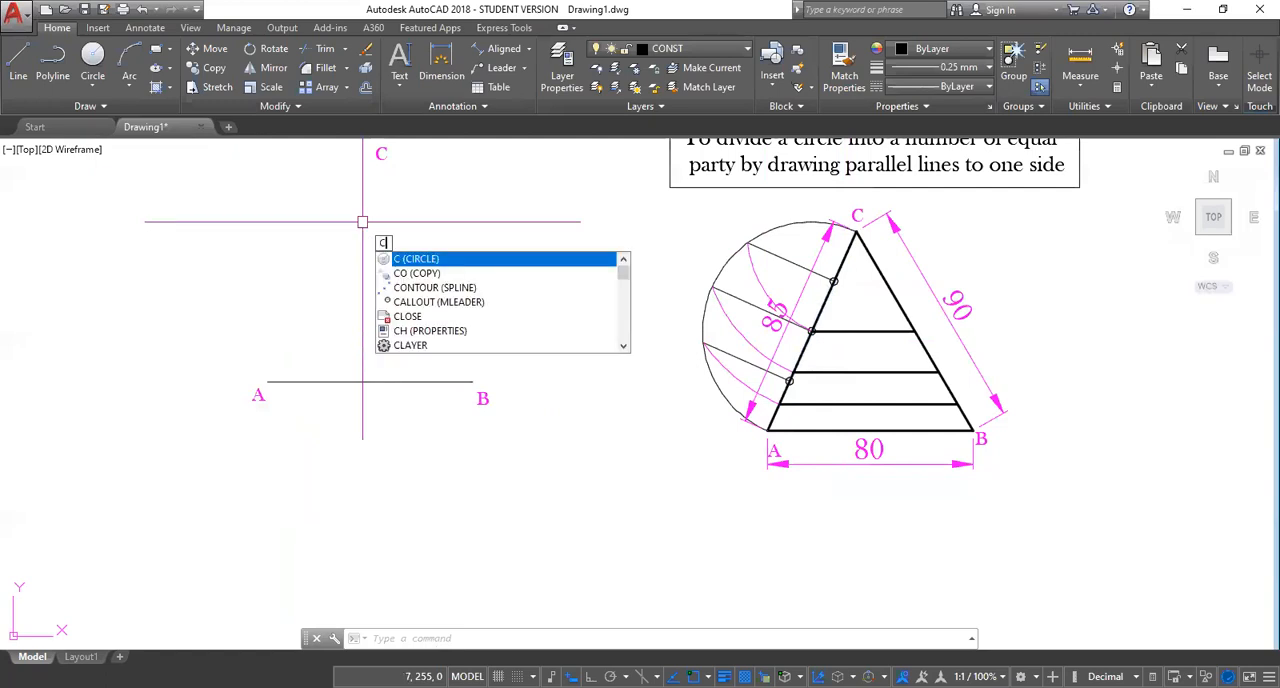
key(Return)
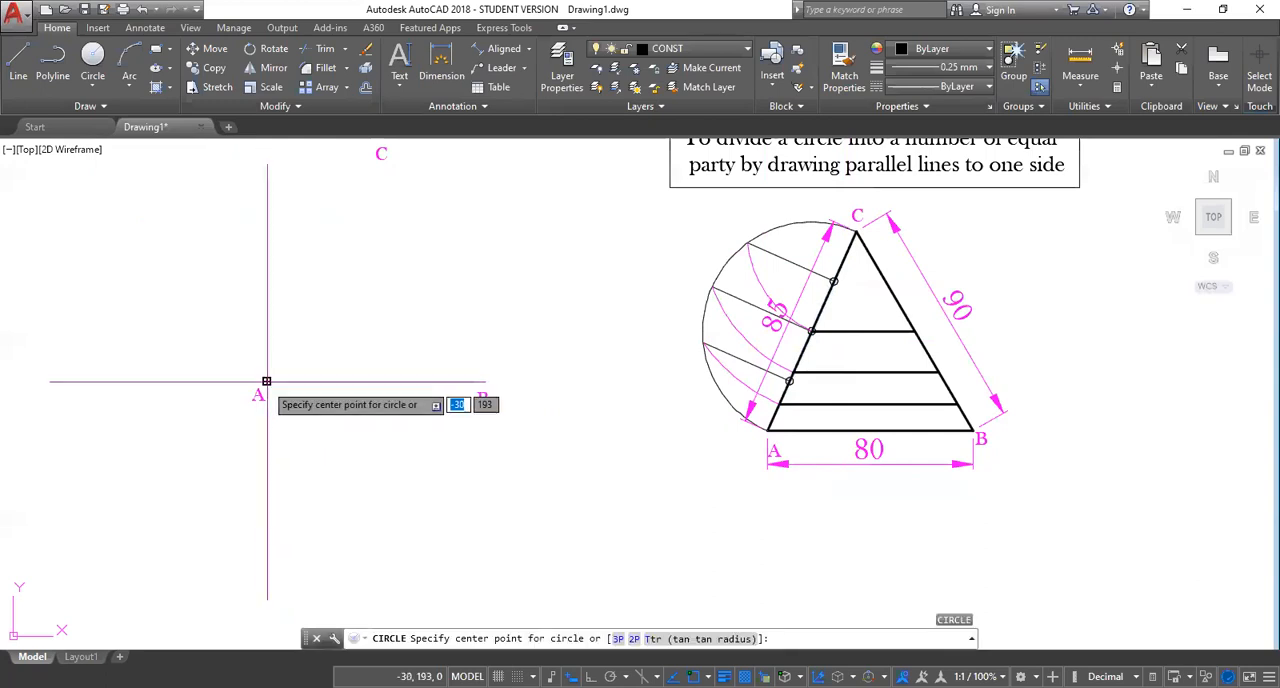
click(266, 381)
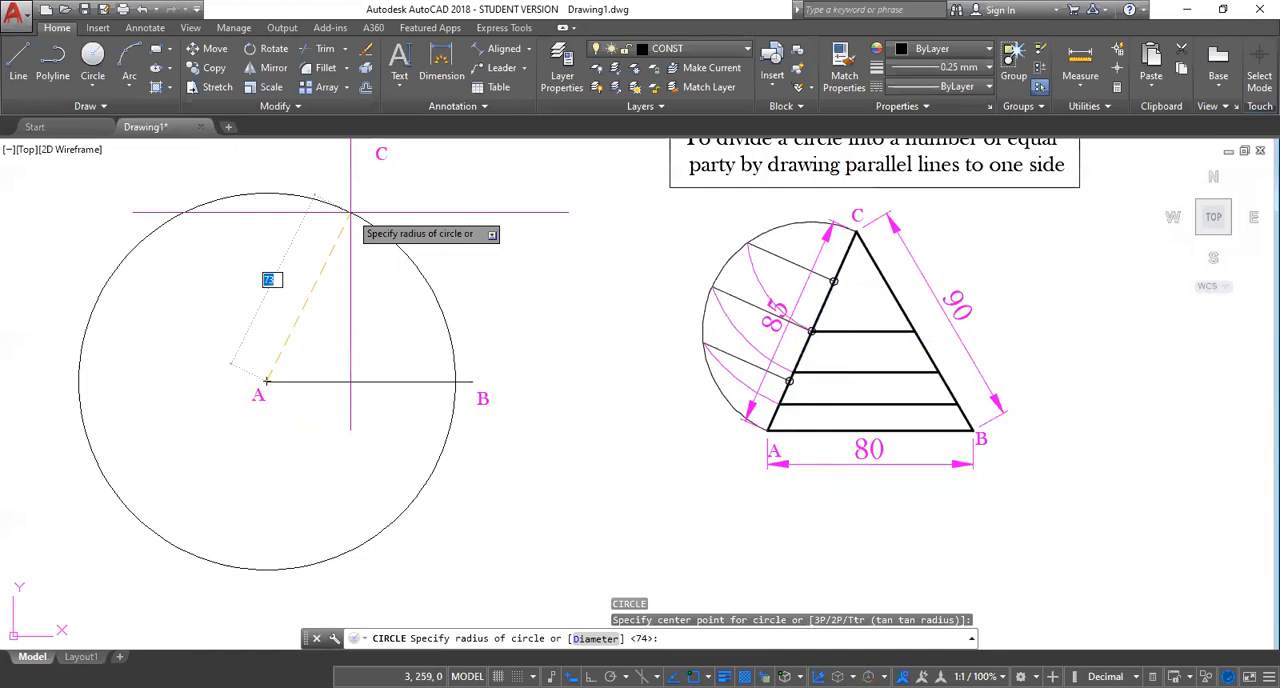
text(85)
key(Return)
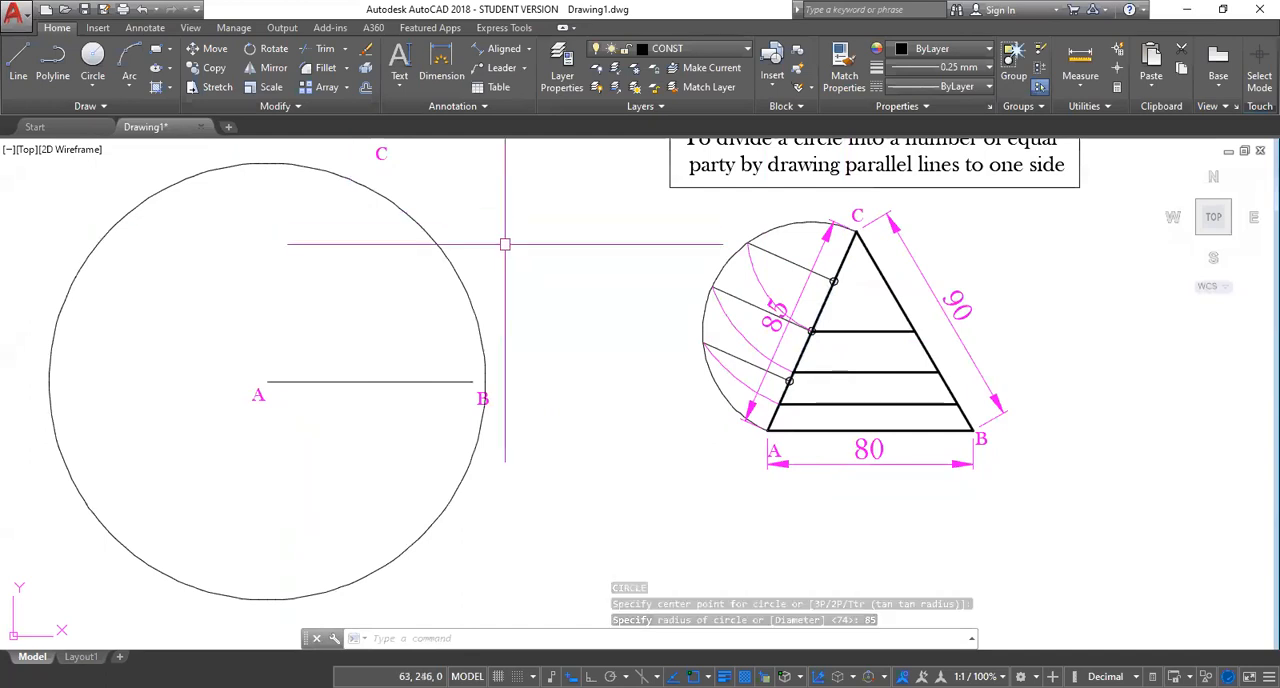
Draw a circle of radius 90 centred on end B of the 80-unit line.
key(Return)
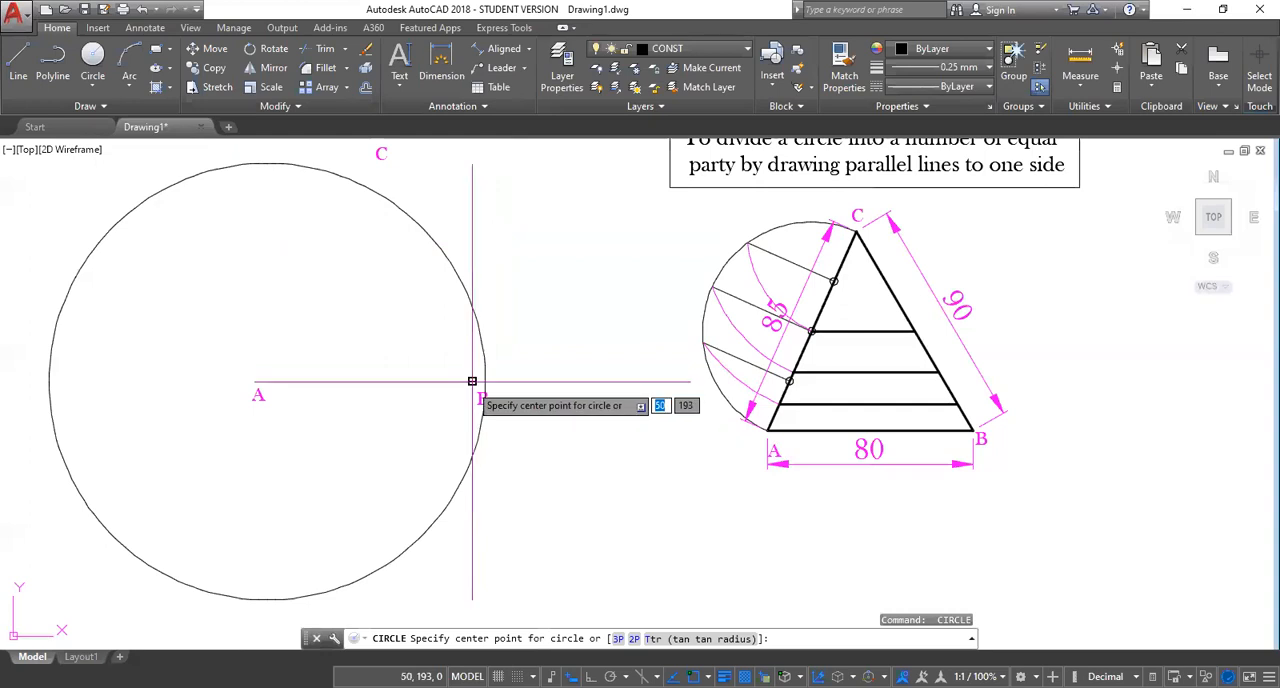
click(472, 381)
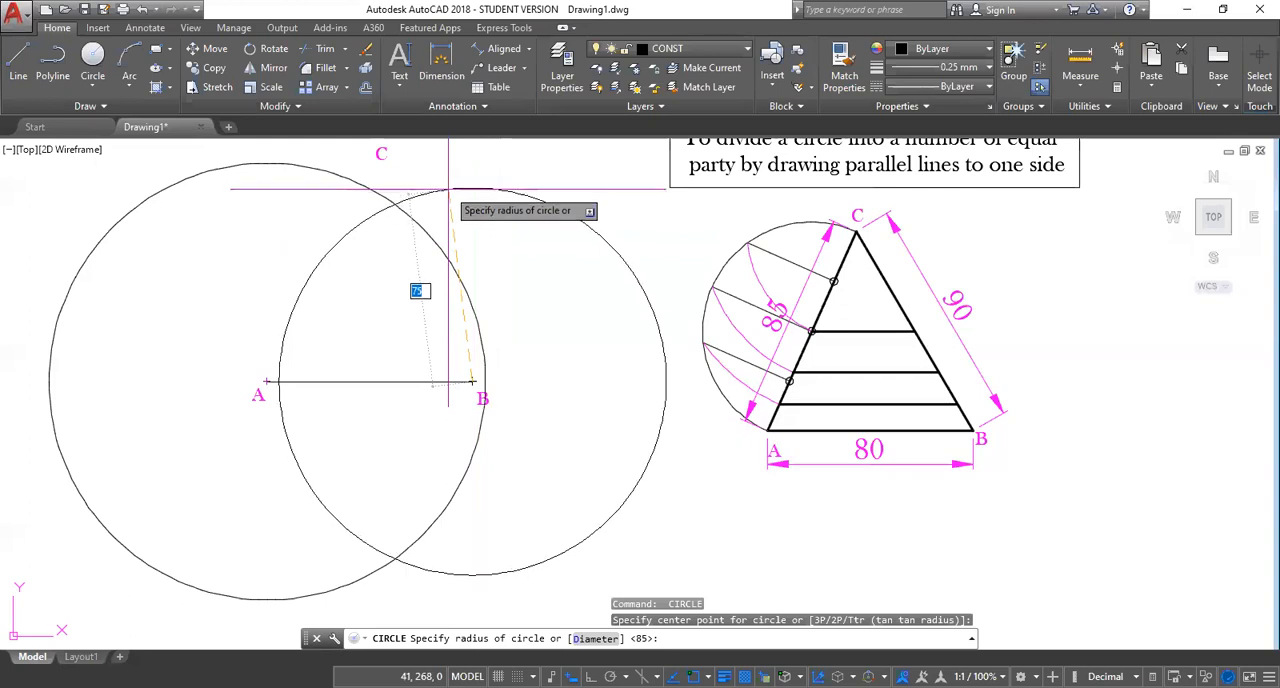
text(90)
key(Return)
key(Escape)
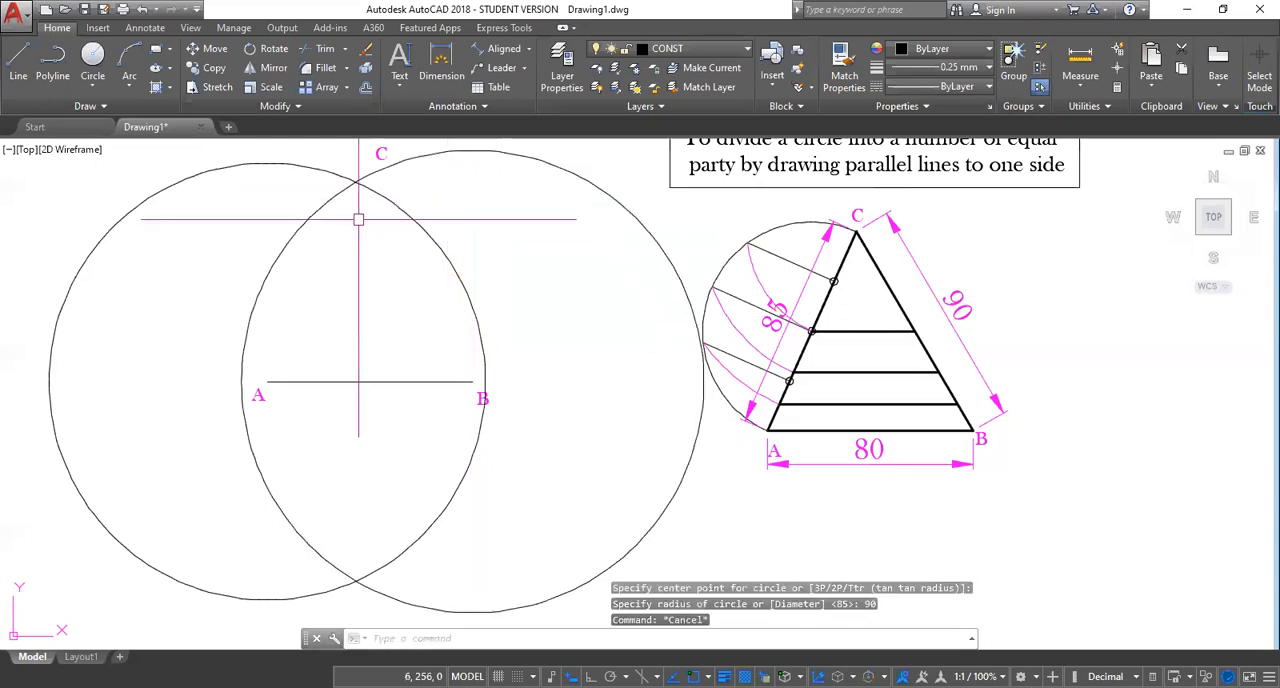
Draw the triangle's two remaining sides from the circles' upper intersection at C to ends A and B of the base.
middle_drag(358, 219, 352, 233)
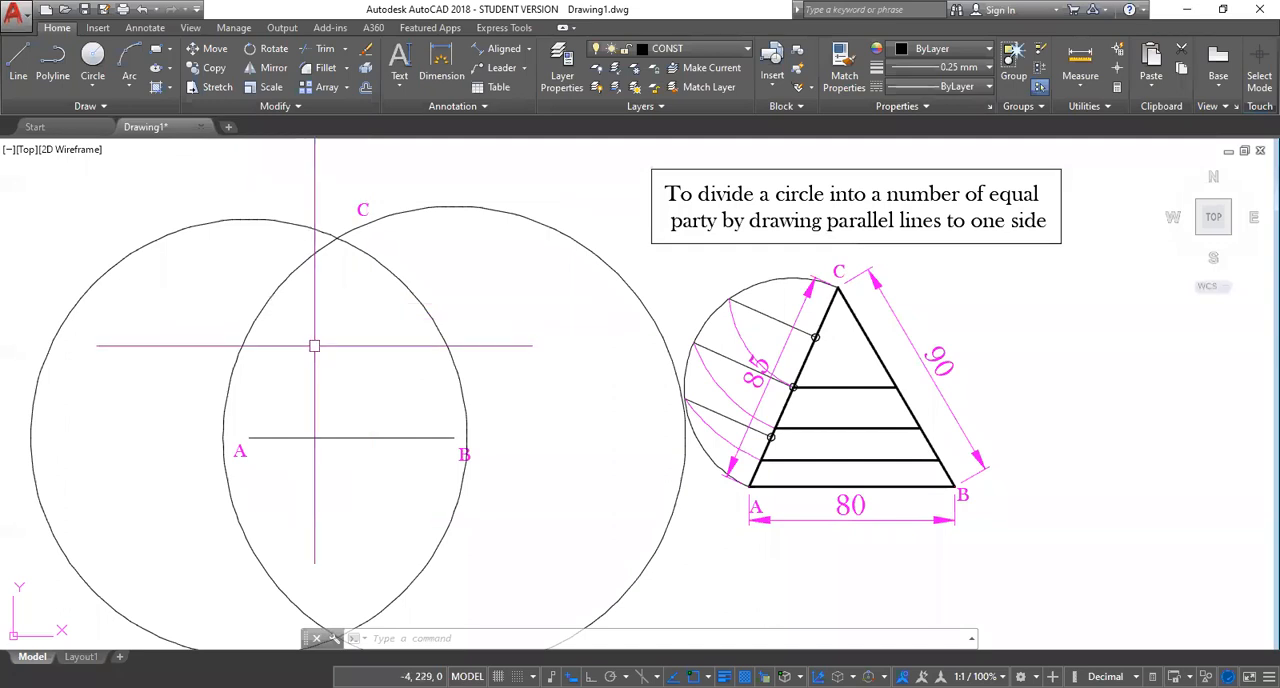
text(L)
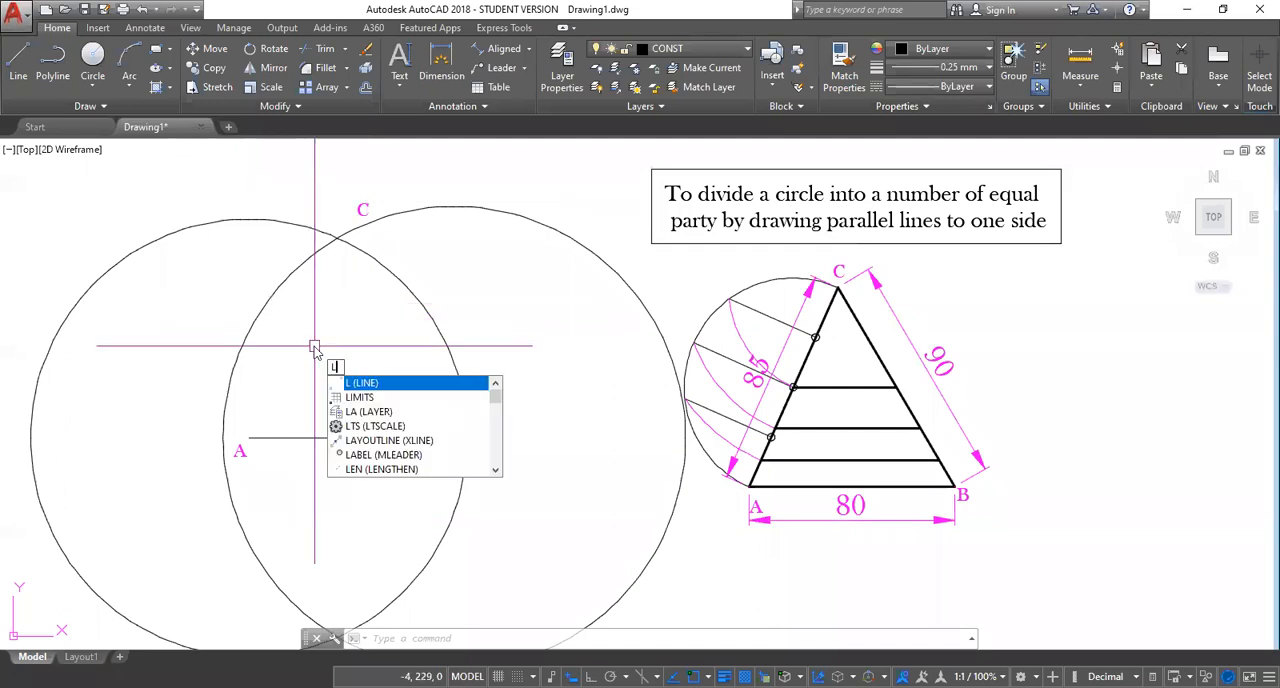
click(17, 63)
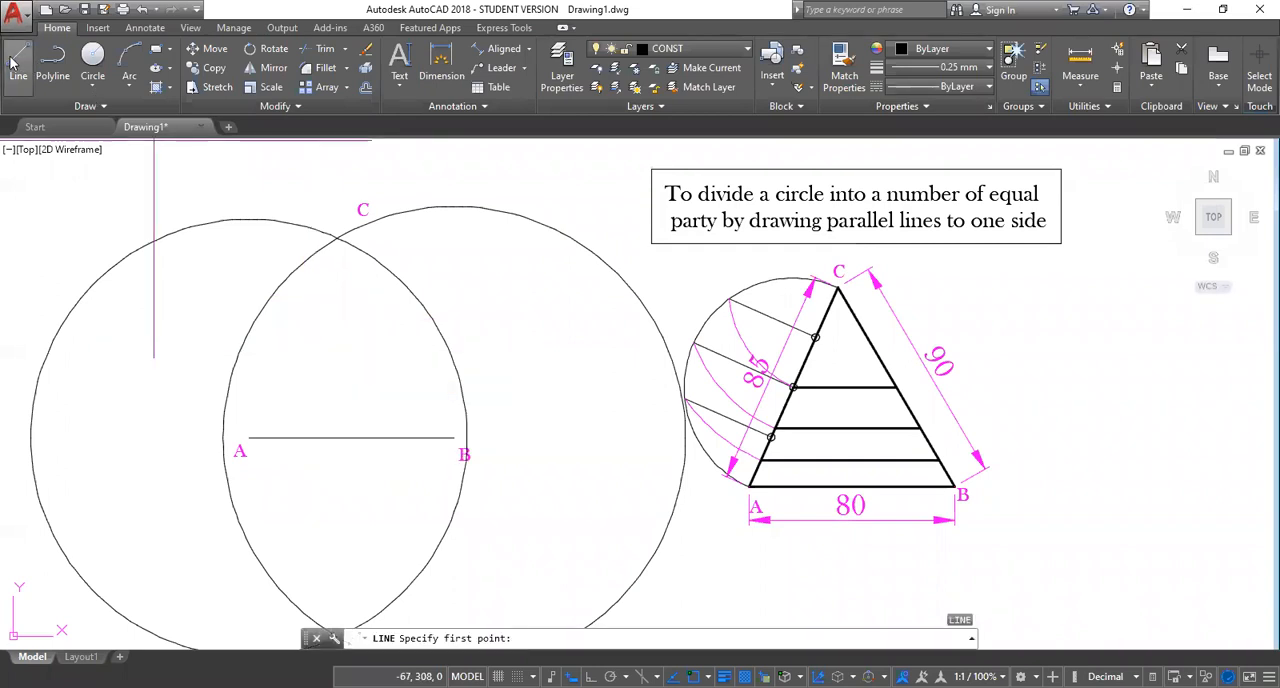
click(337, 237)
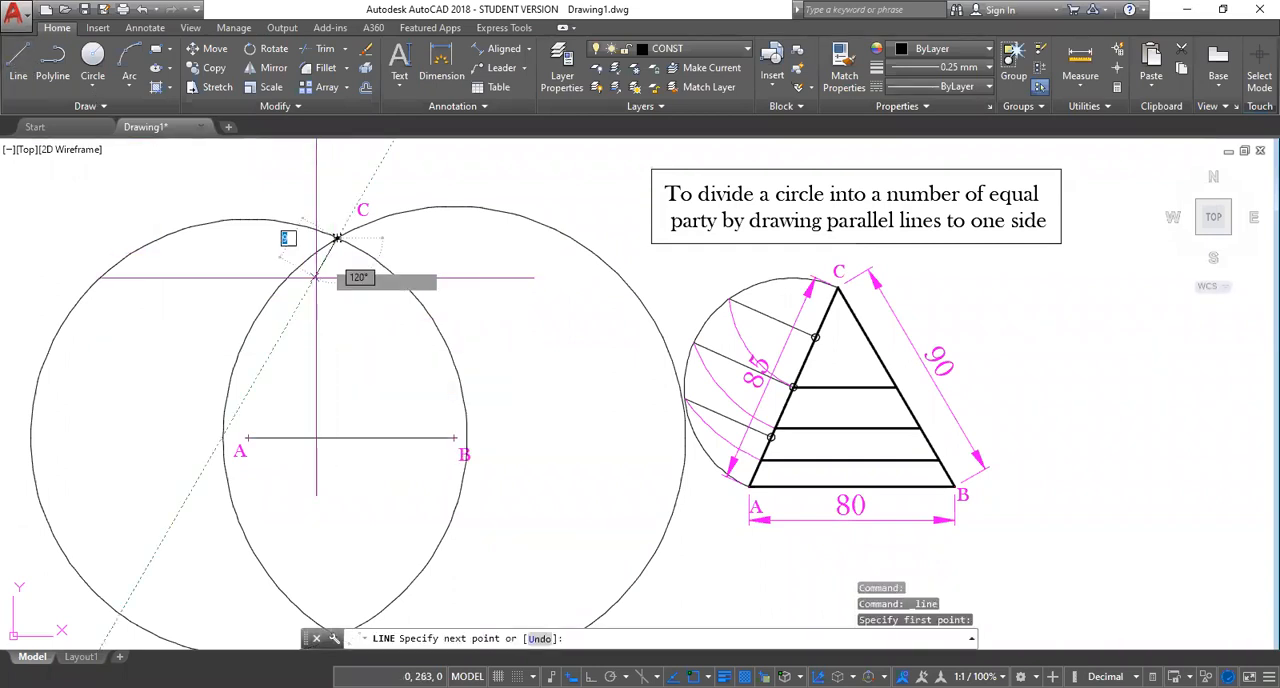
click(249, 436)
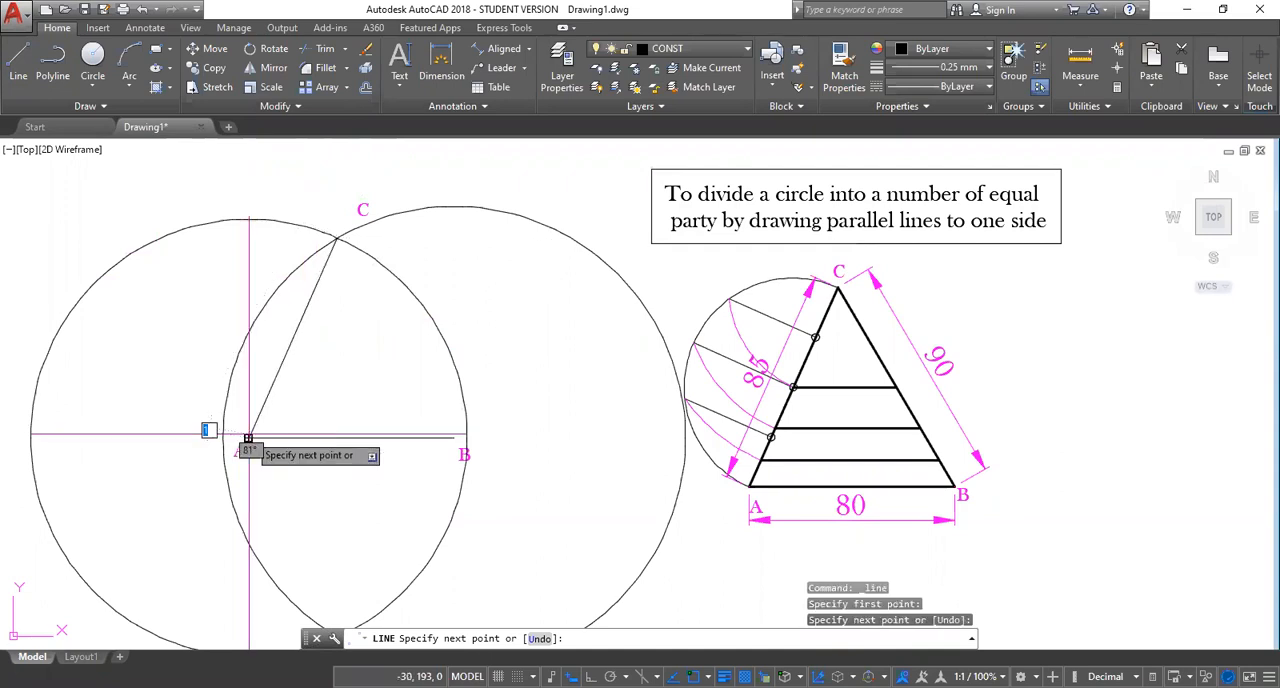
key(Return)
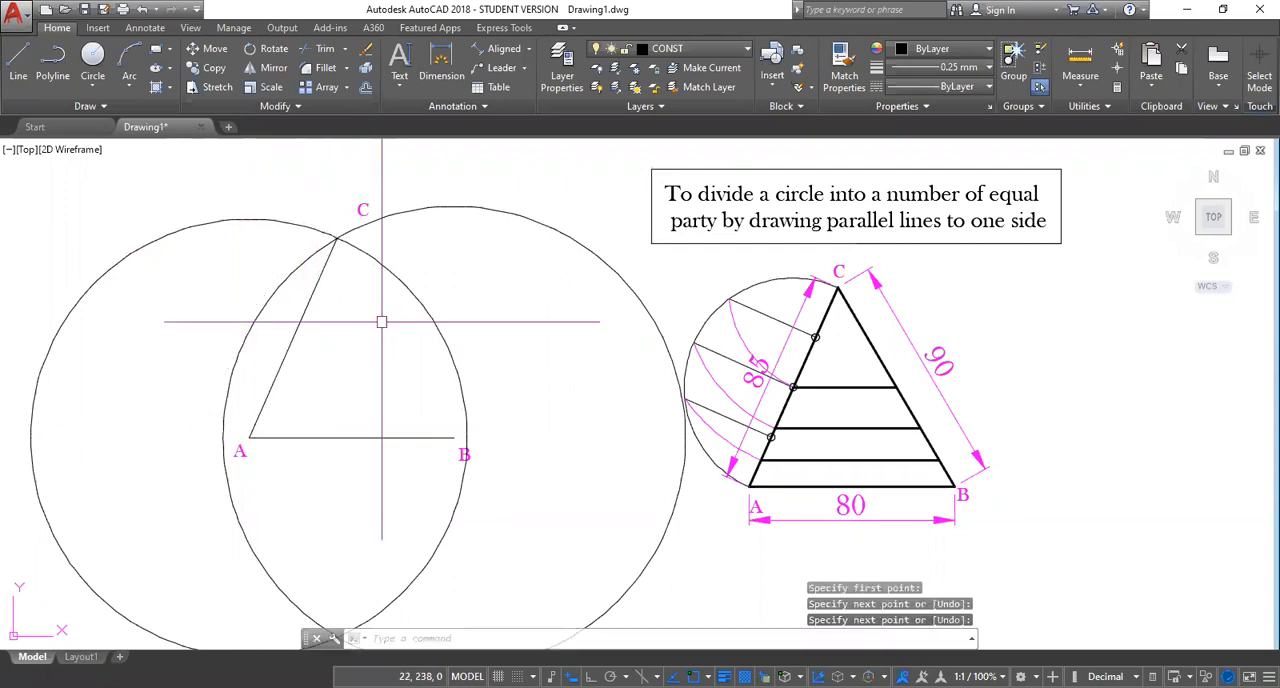
key(Return)
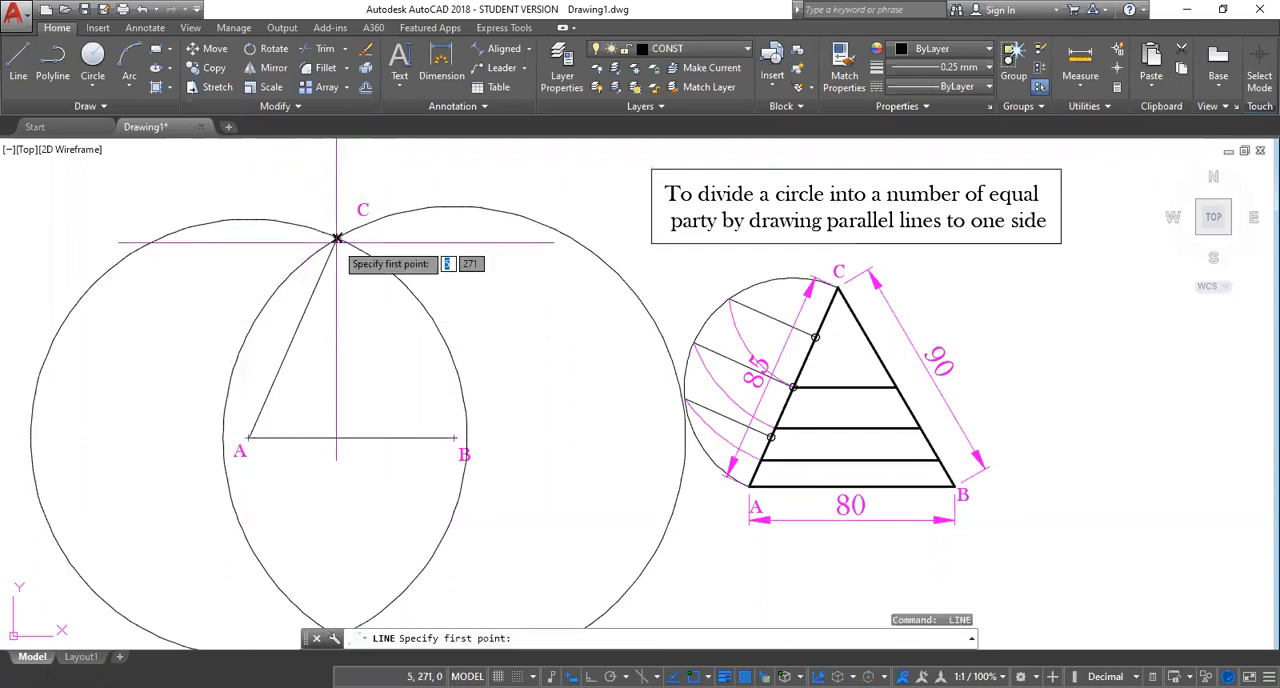
click(337, 238)
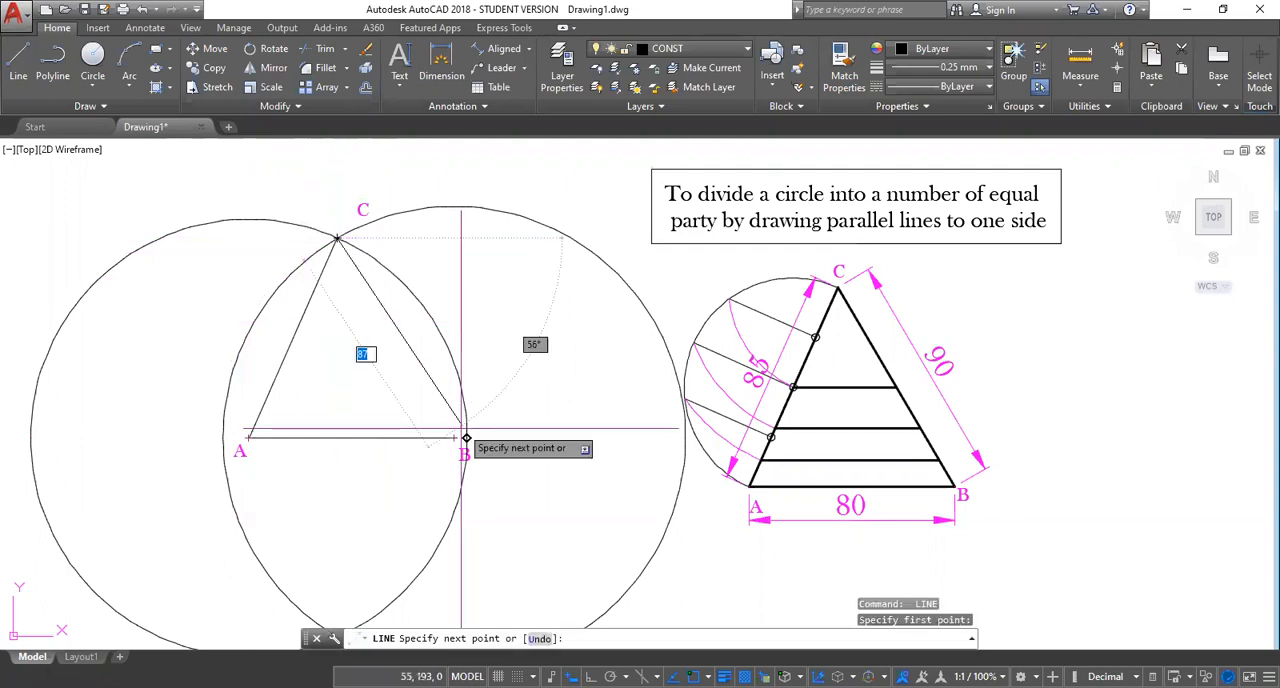
click(455, 437)
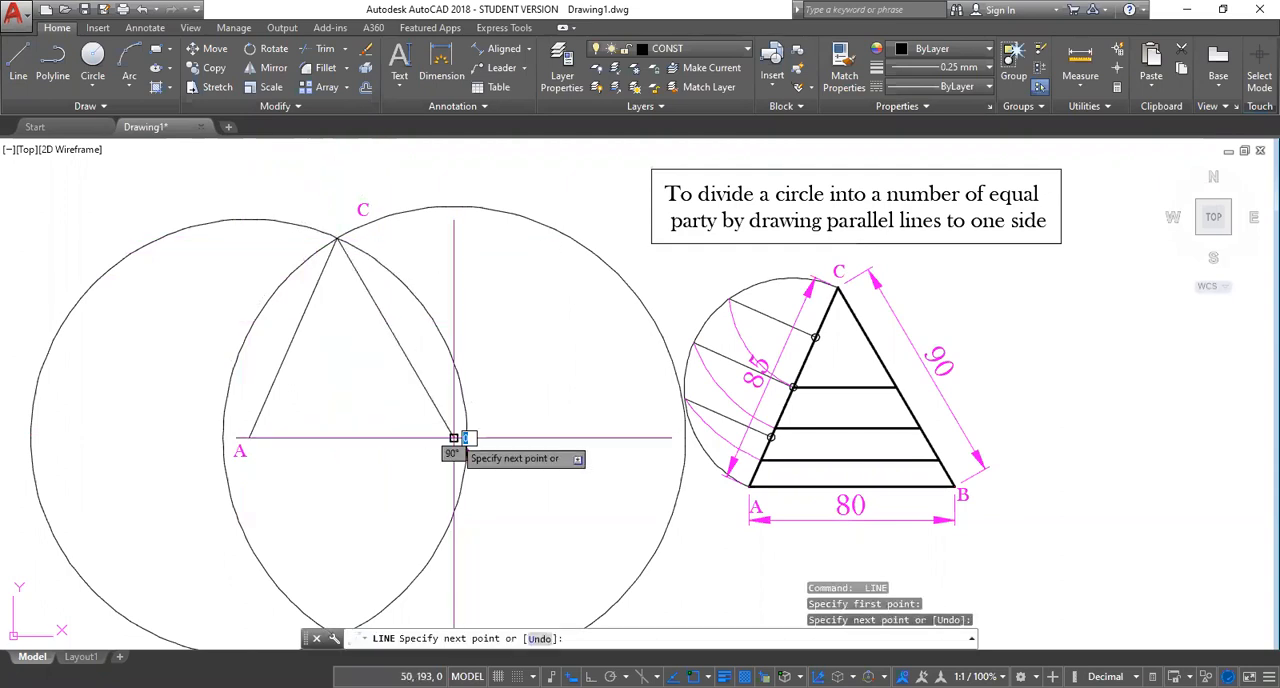
key(Escape)
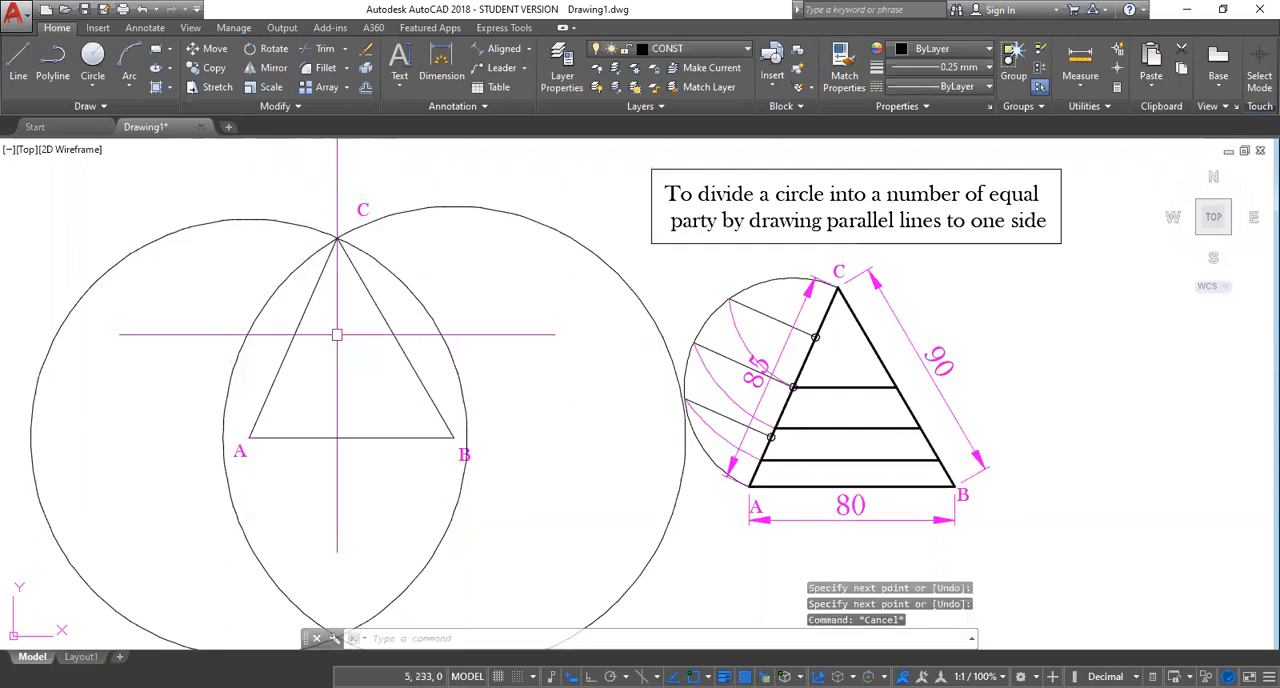
scroll(337, 335, up, 2)
scroll(340, 340, down, 2)
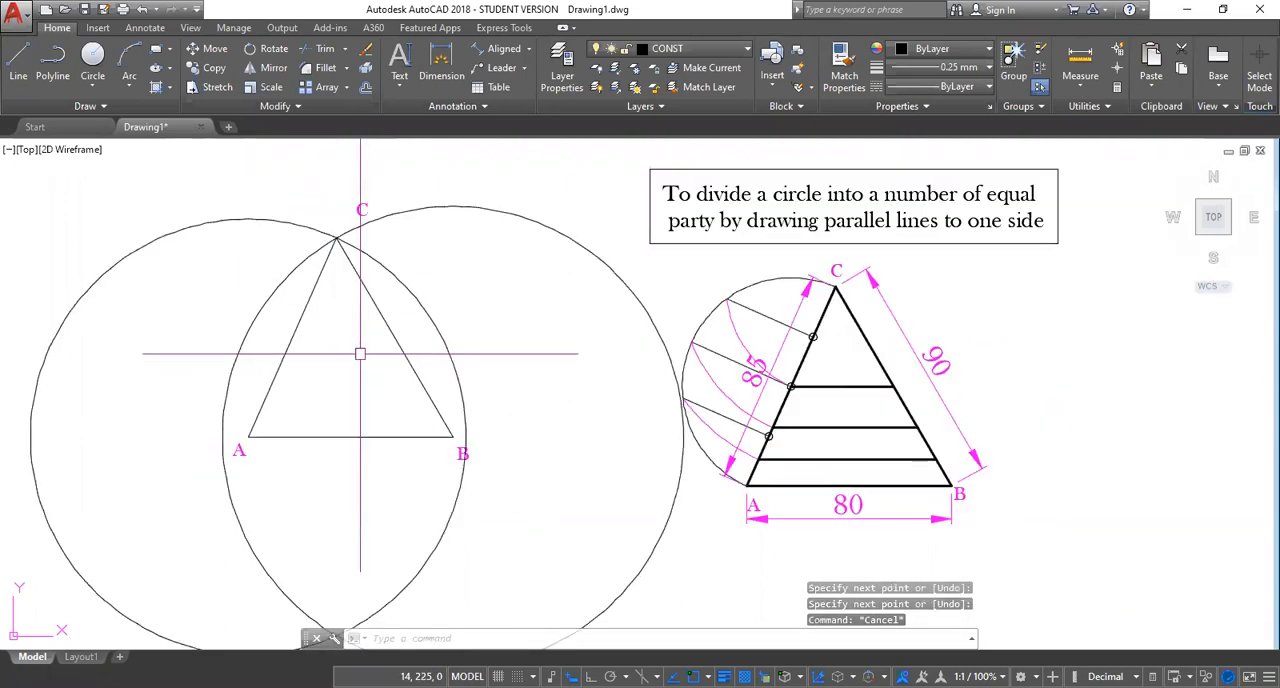
middle_drag(345, 350, 349, 347)
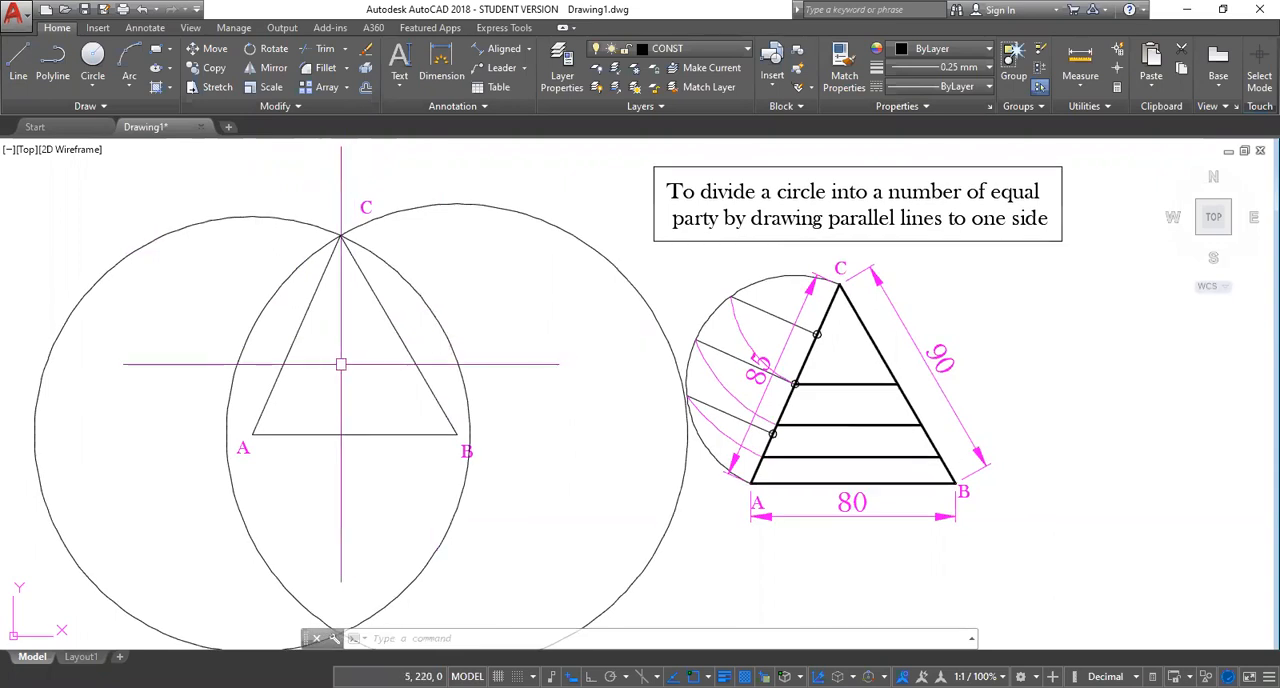
middle_drag(341, 365, 450, 347)
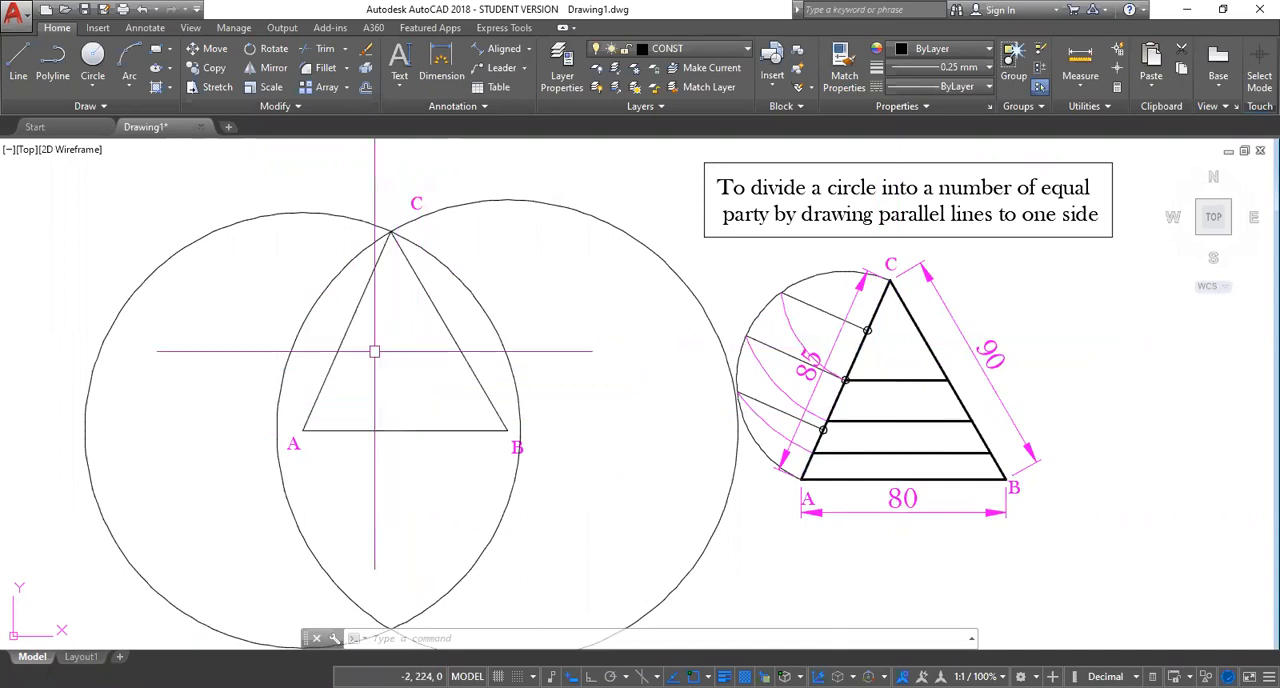
scroll(374, 351, up, 2)
middle_drag(458, 351, 458, 353)
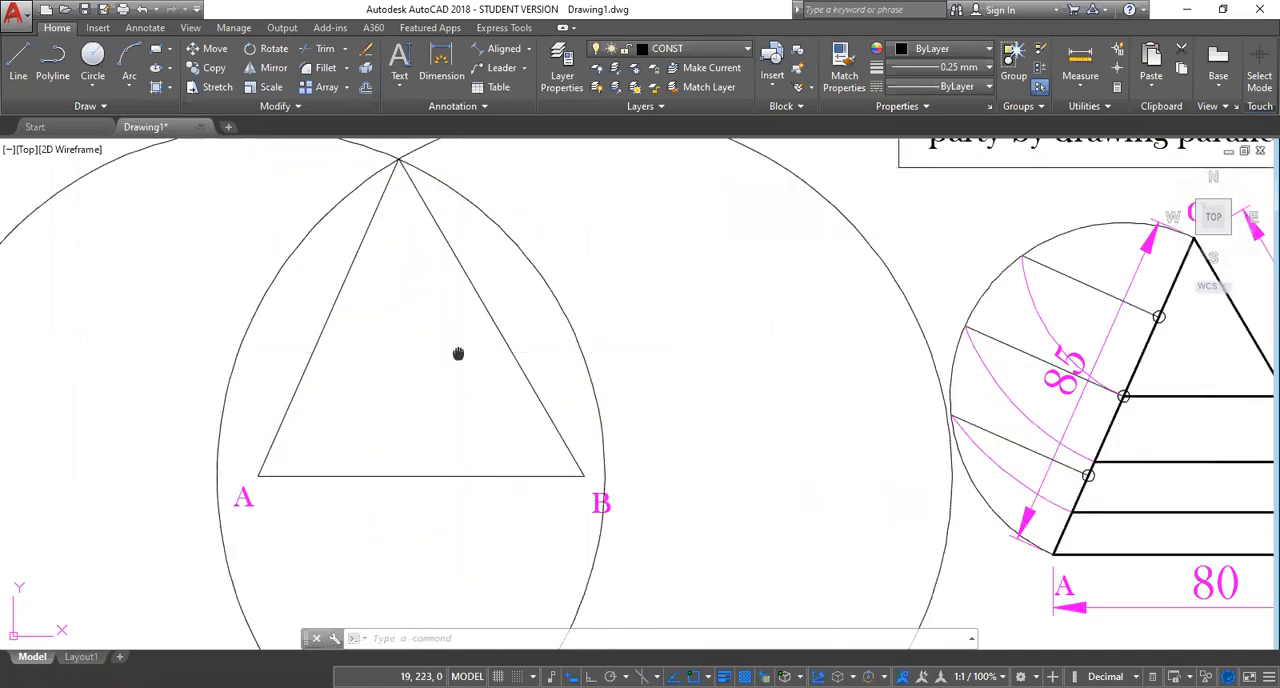
scroll(376, 303, down, 2)
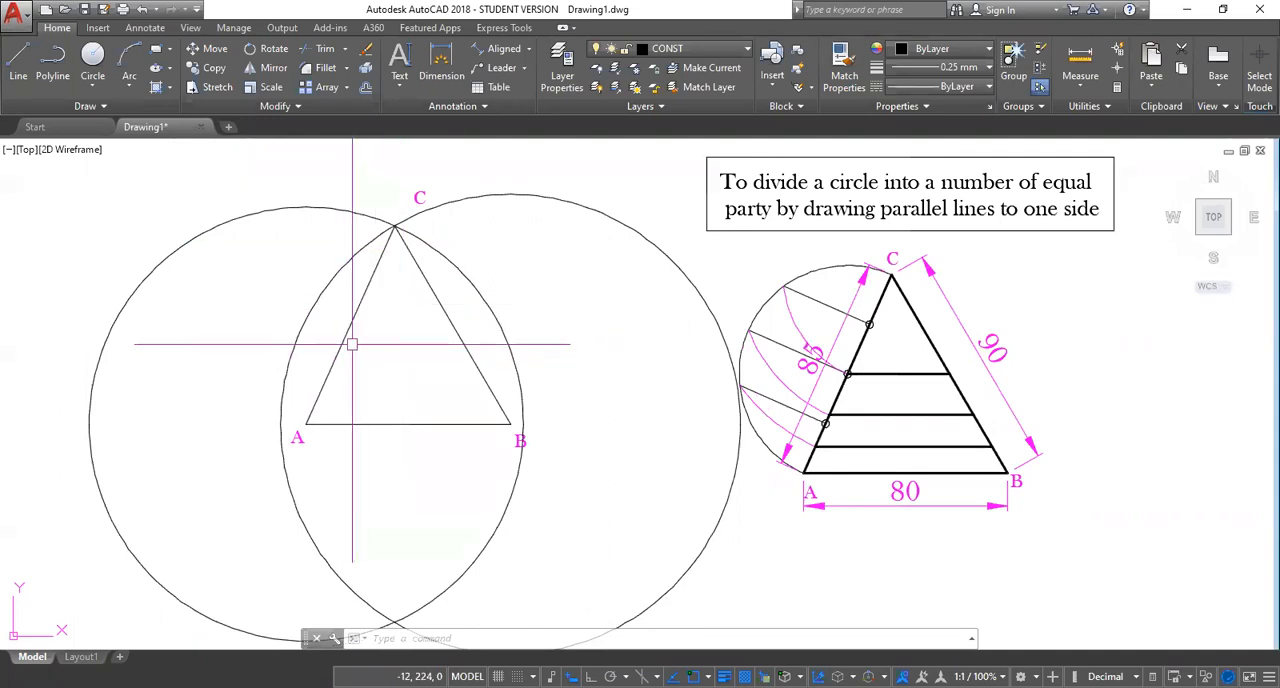
Divide side AC of the new triangle into 5 equal segments with the Divide command.
text(DI)
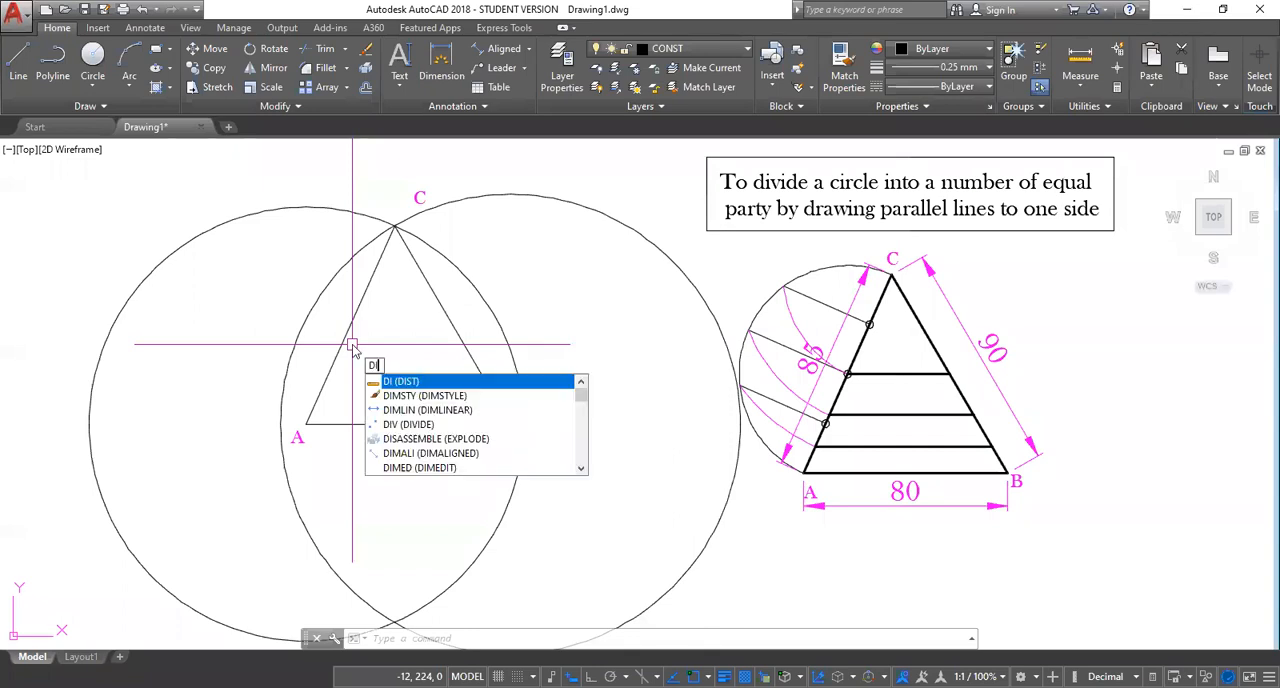
text(V)
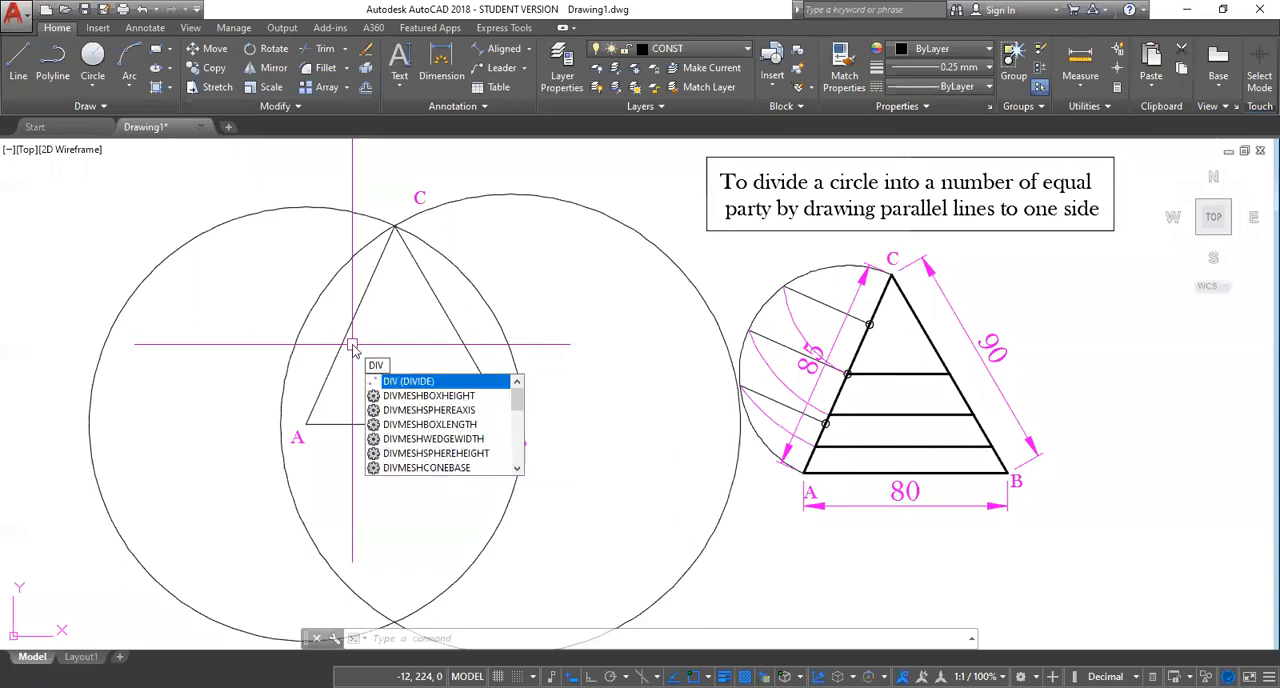
key(Return)
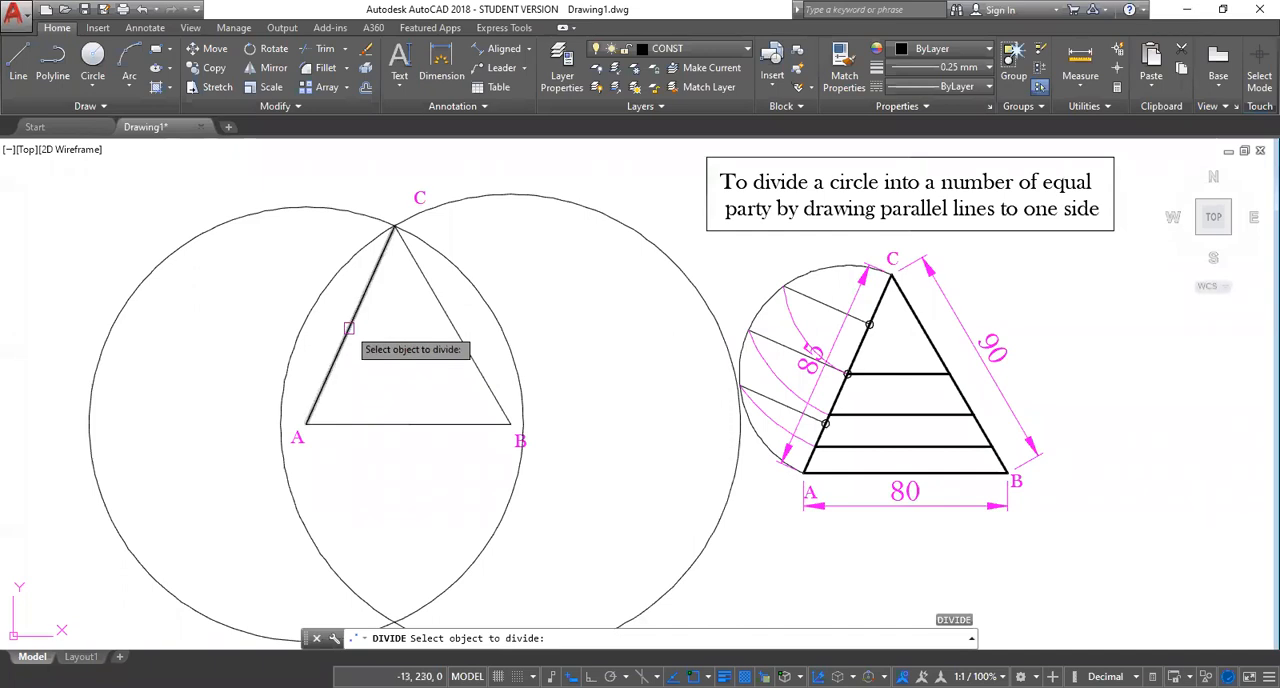
click(348, 328)
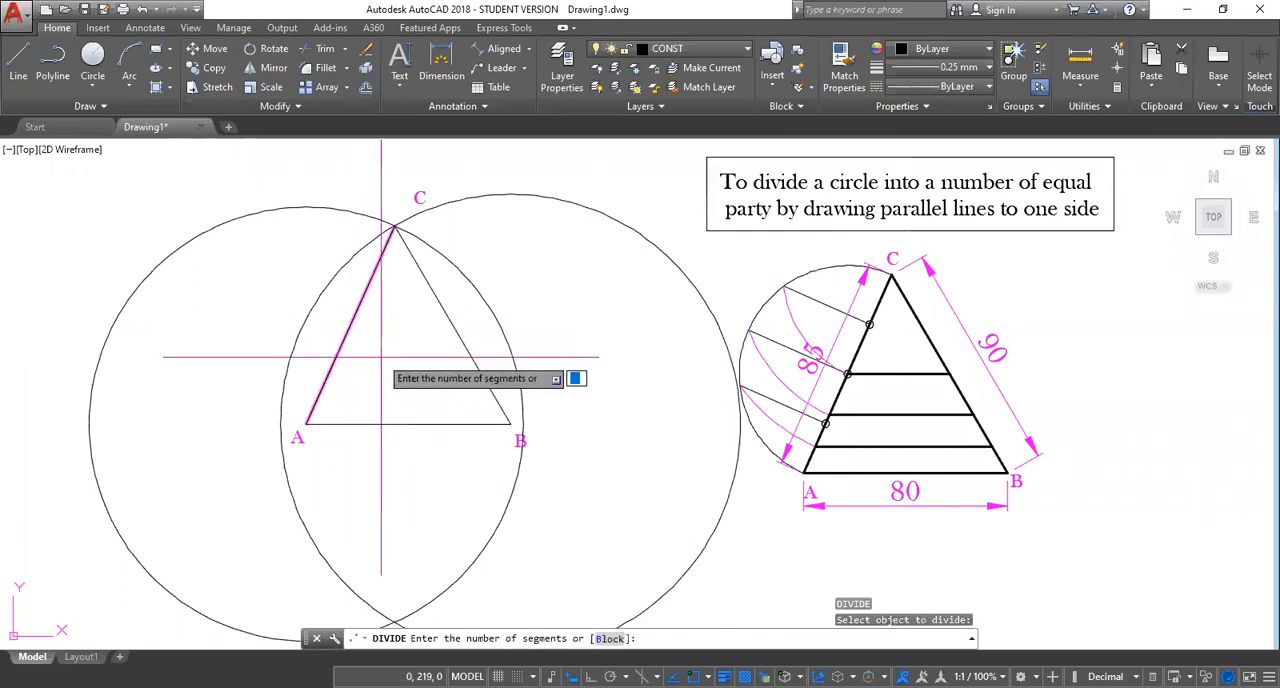
text(5)
key(Return)
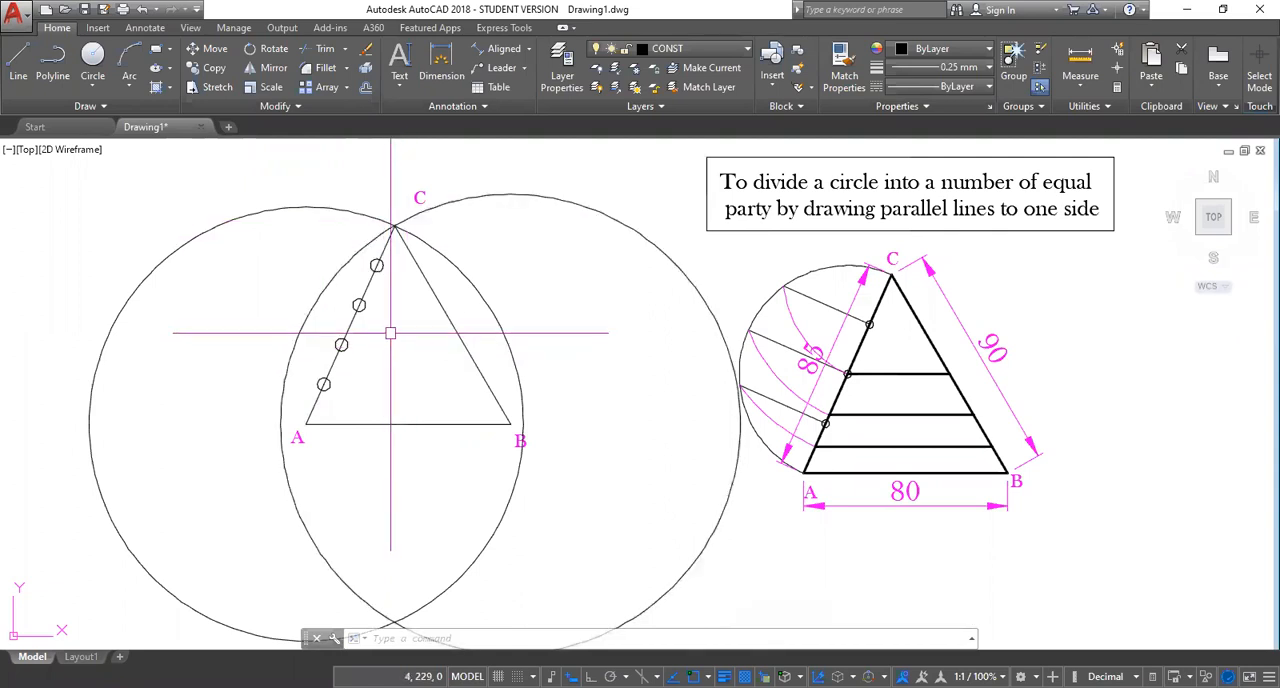
Check which object snap modes are active in the drafting settings, leaving them as they are.
scroll(376, 264, up, 2)
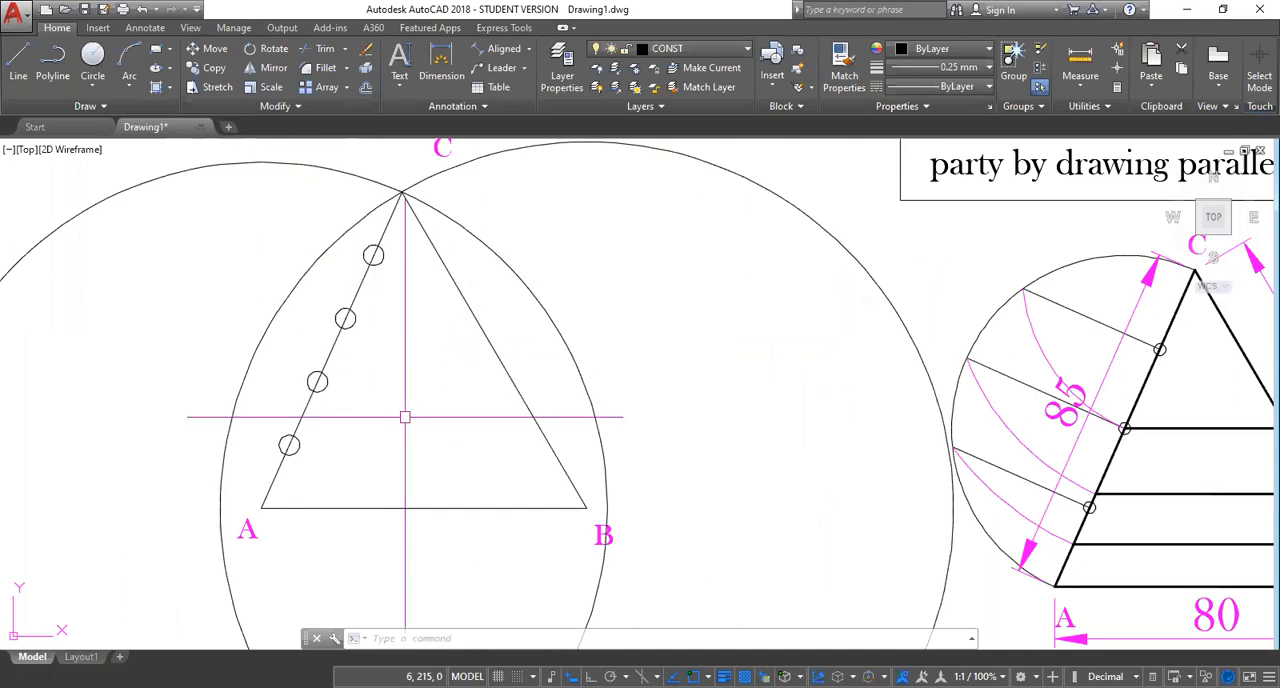
text(DS)
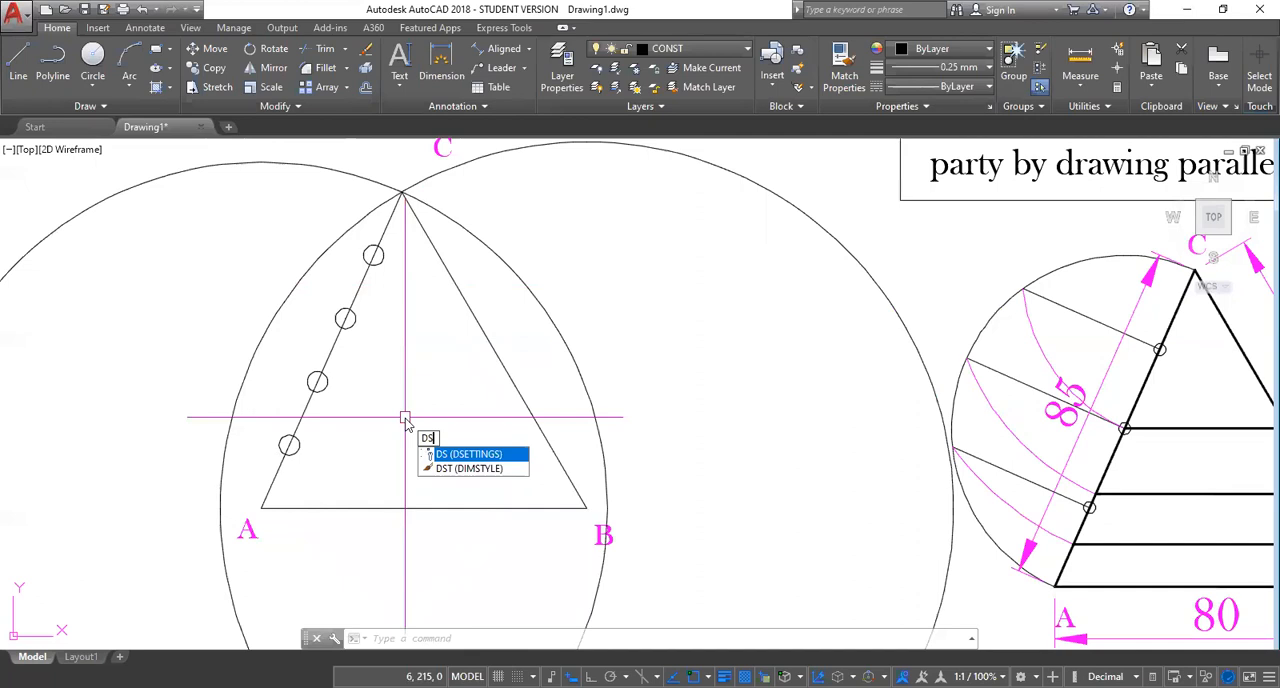
key(Return)
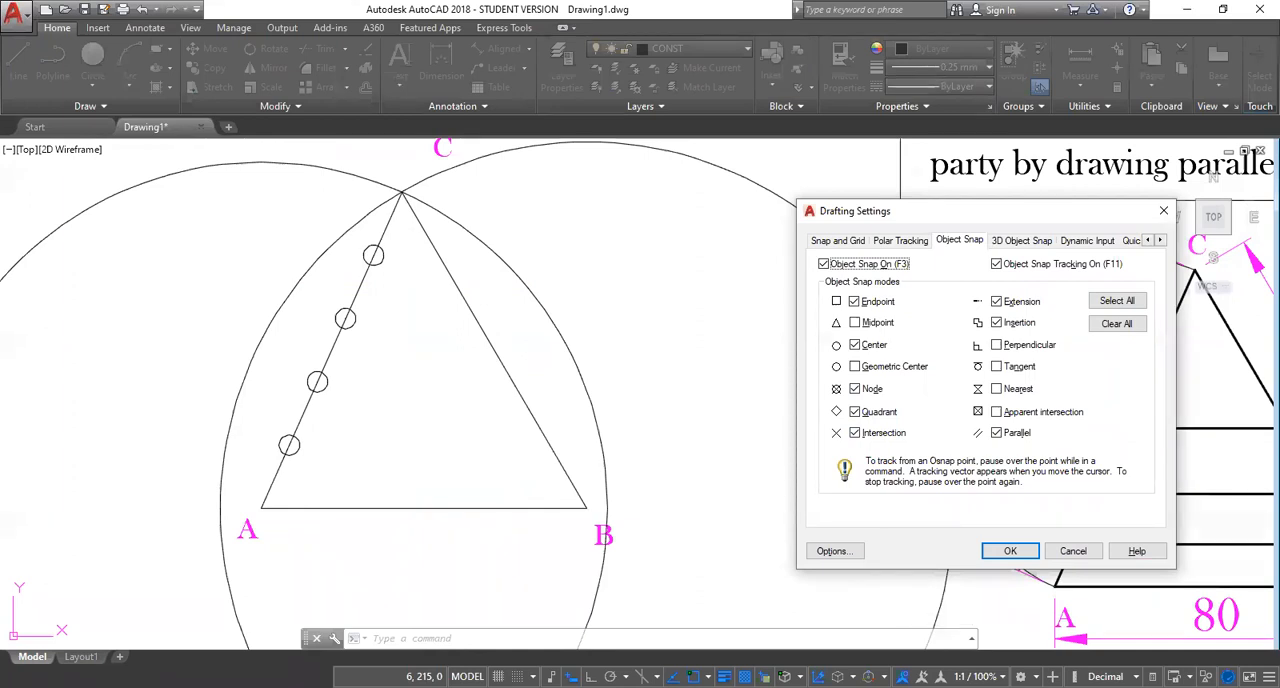
key(Return)
Open the point style settings with the DDPTYPE command.
text(D)
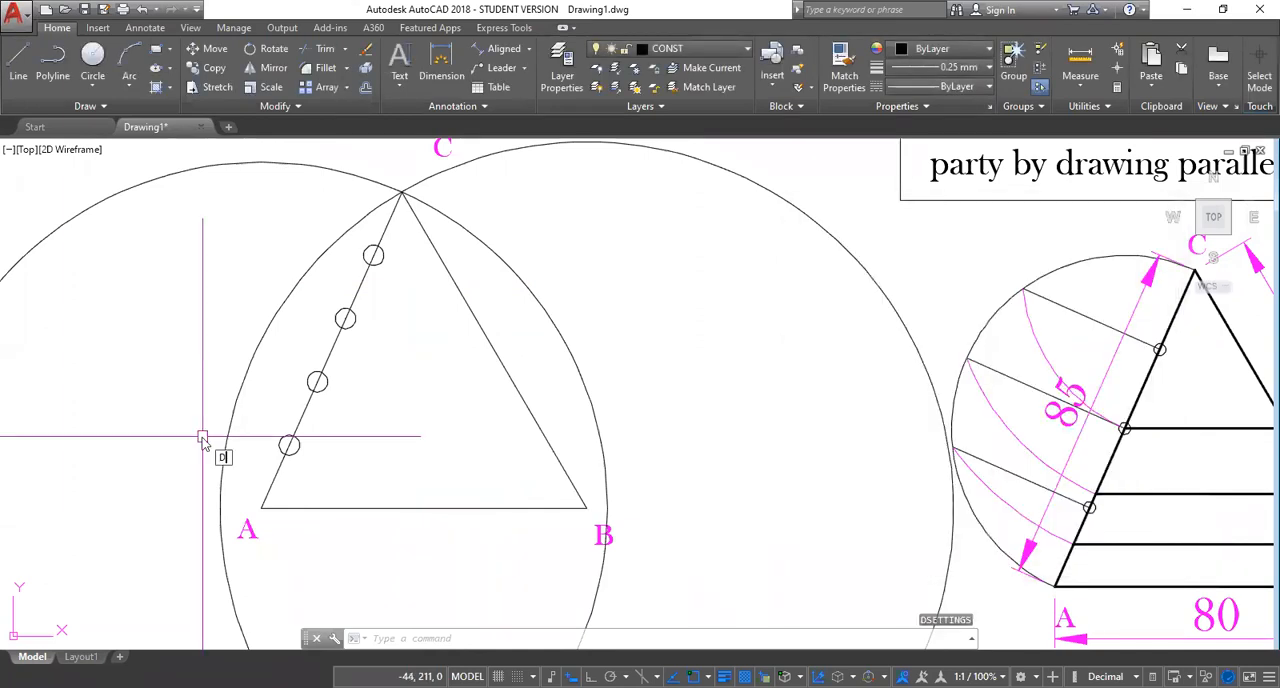
text(DPTYP)
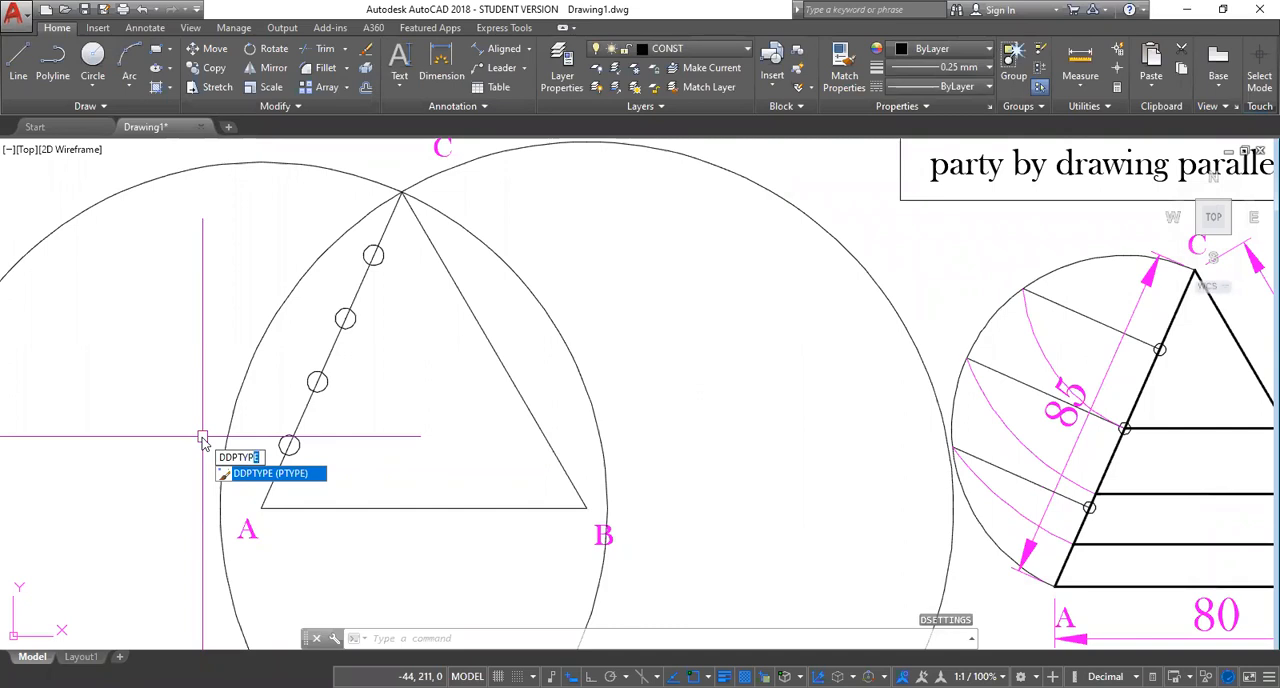
text(E)
key(Return)
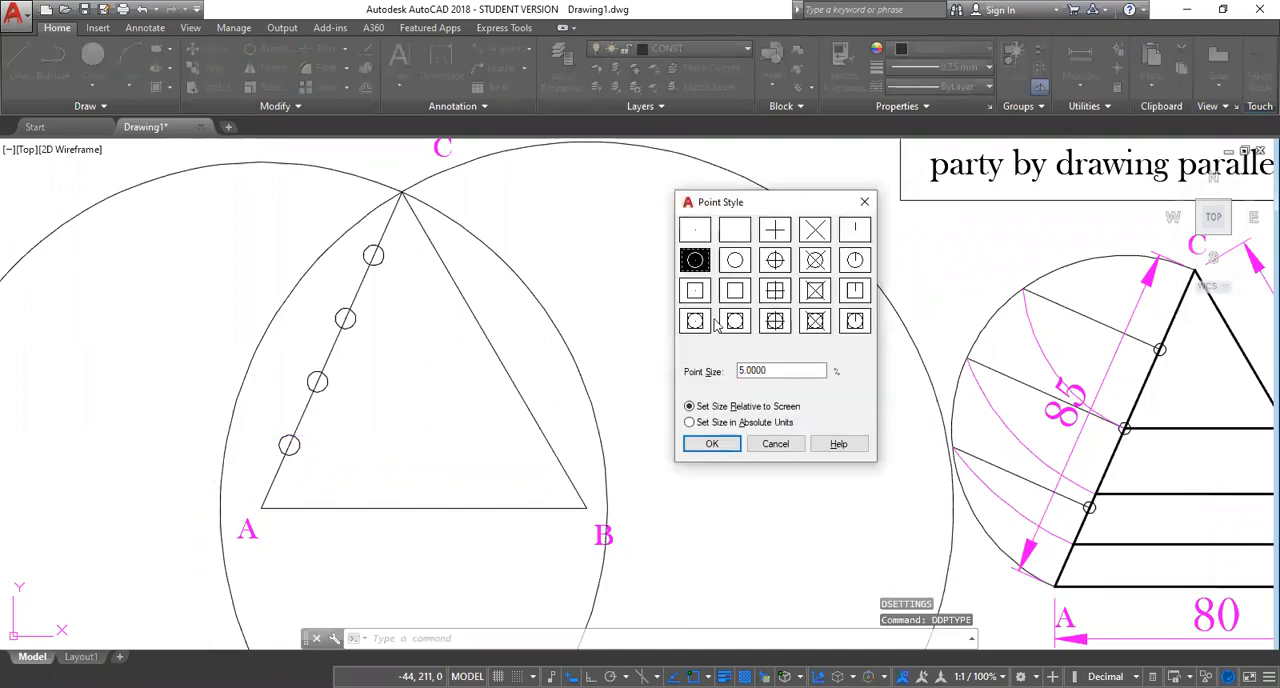
Try to set the point size to 2.5 percent relative to the screen.
click(743, 368)
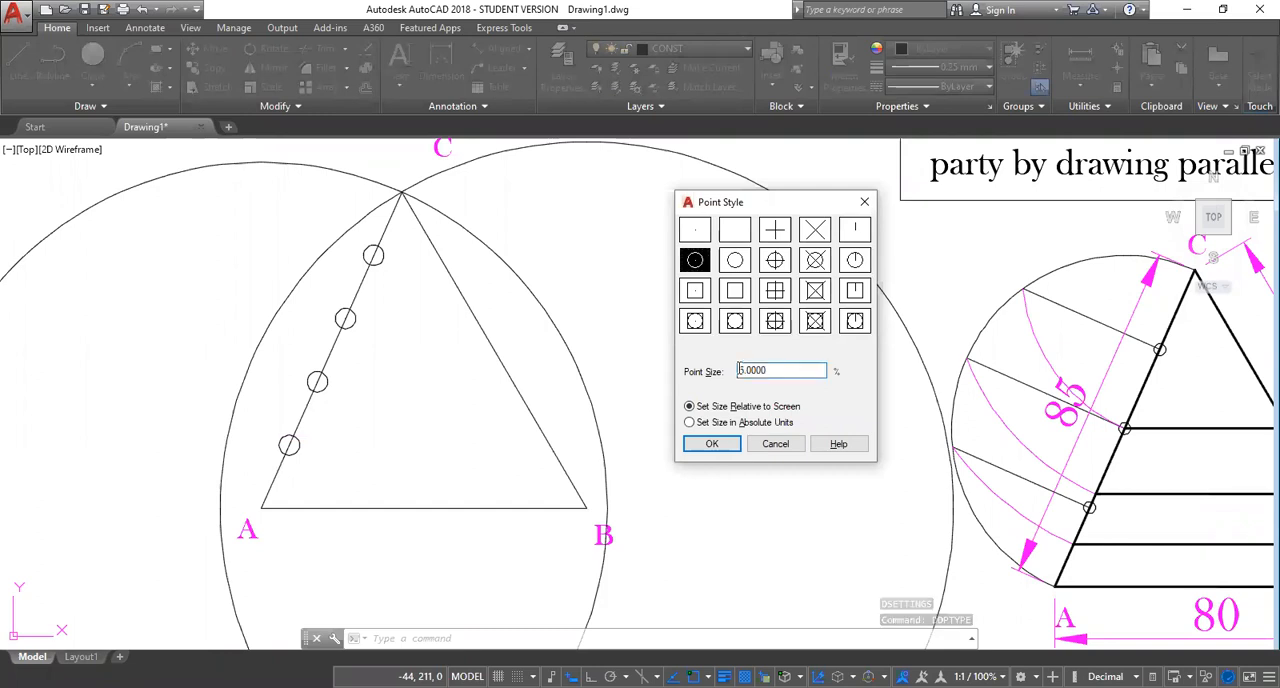
key(shift+Right)
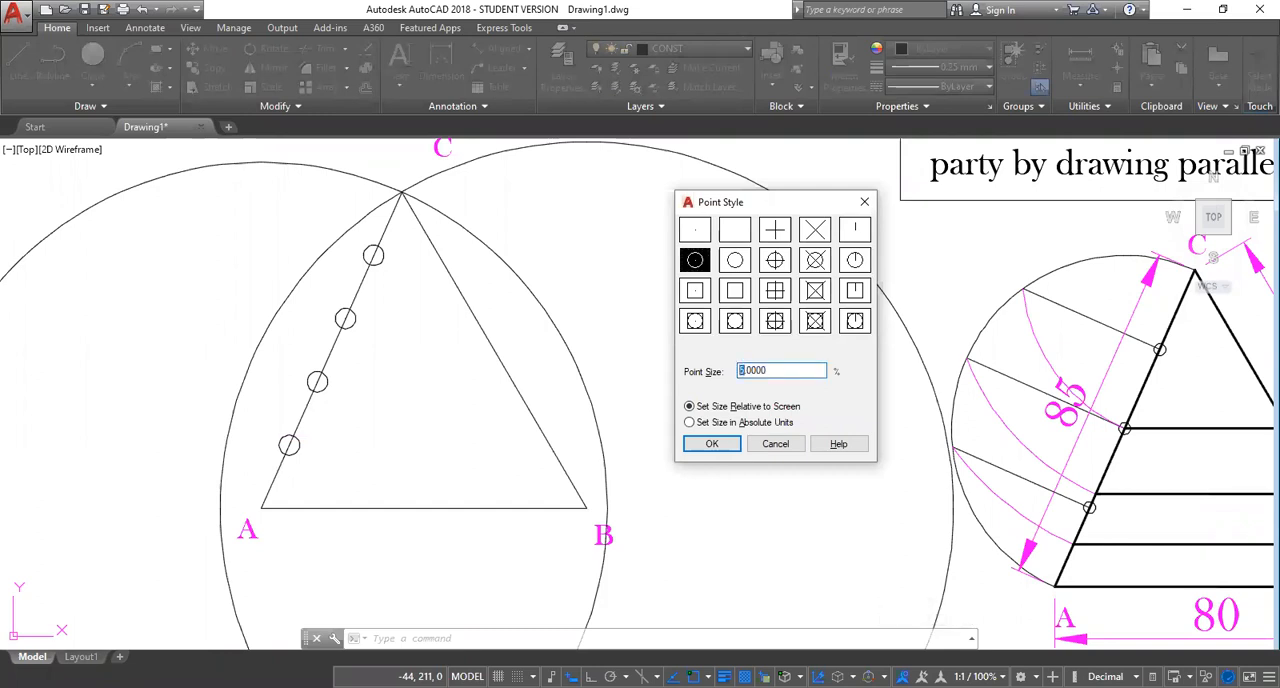
text(2.5)
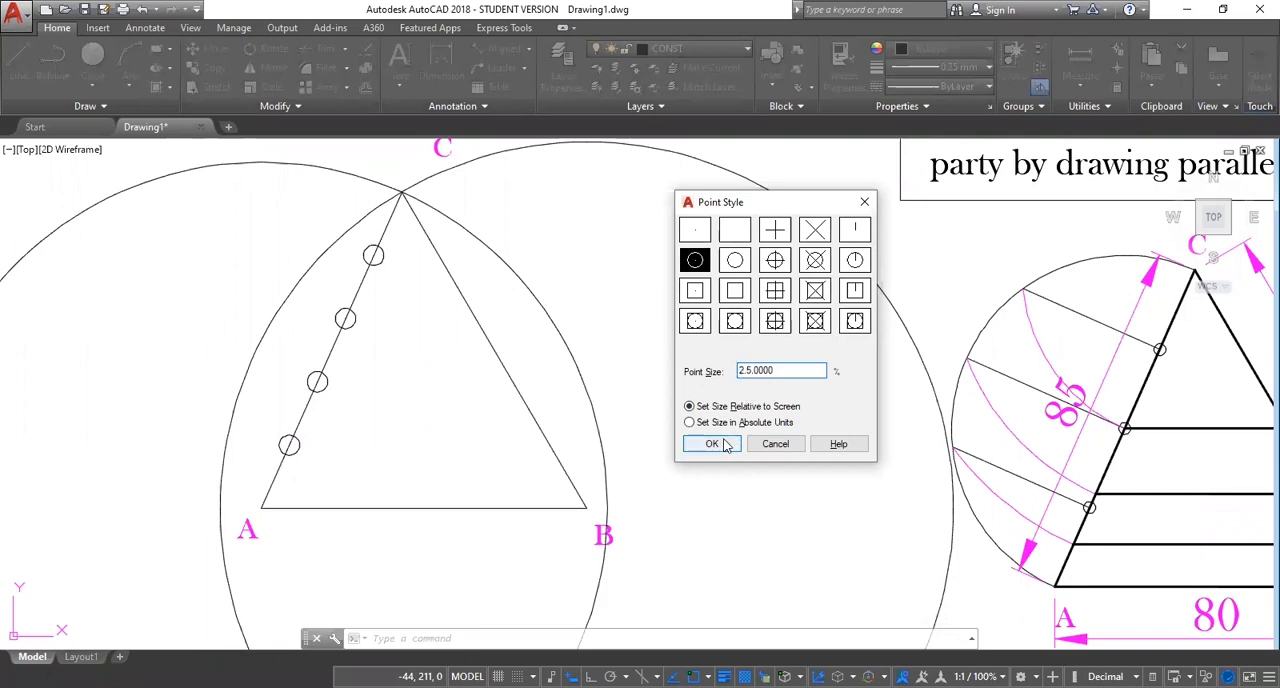
click(712, 447)
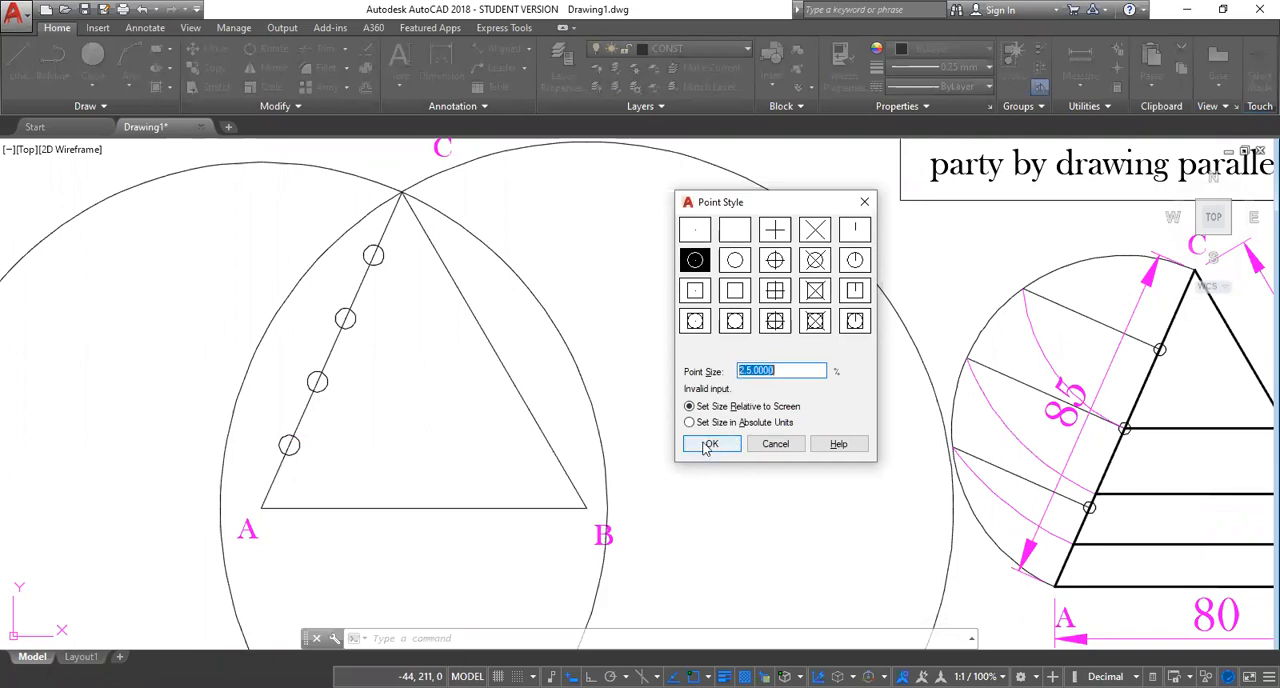
click(774, 446)
click(831, 176)
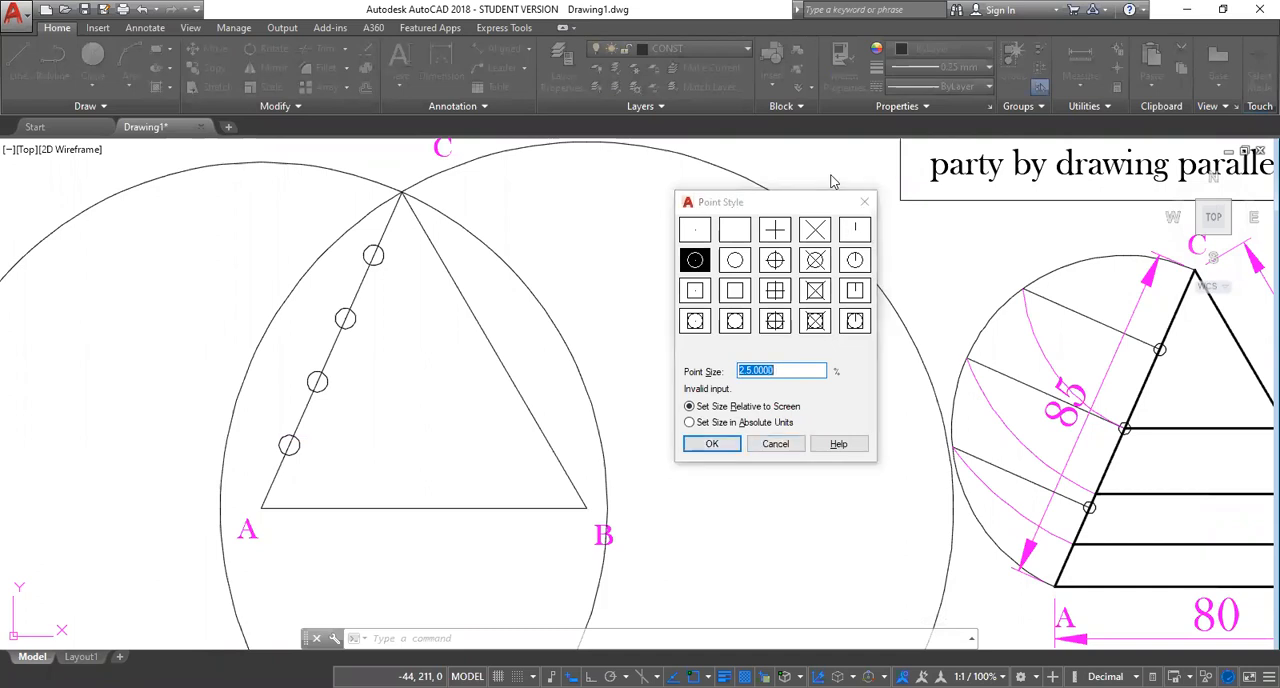
Set the point size to 2.0 percent relative to the screen and apply the point style.
click(752, 370)
drag(752, 370, 741, 372)
text(2.0)
click(711, 445)
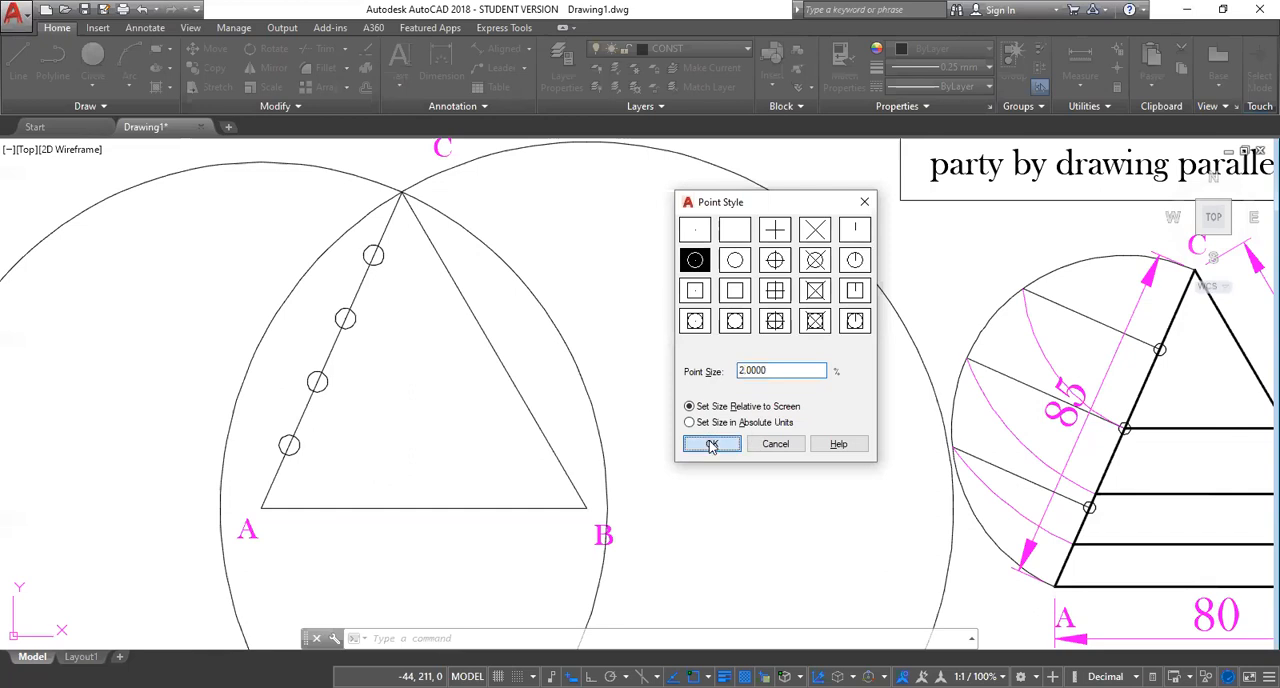
Draw a two-point circle with side AC as its diameter, from vertex C to vertex A.
scroll(325, 420, up, 4)
scroll(327, 416, down, 4)
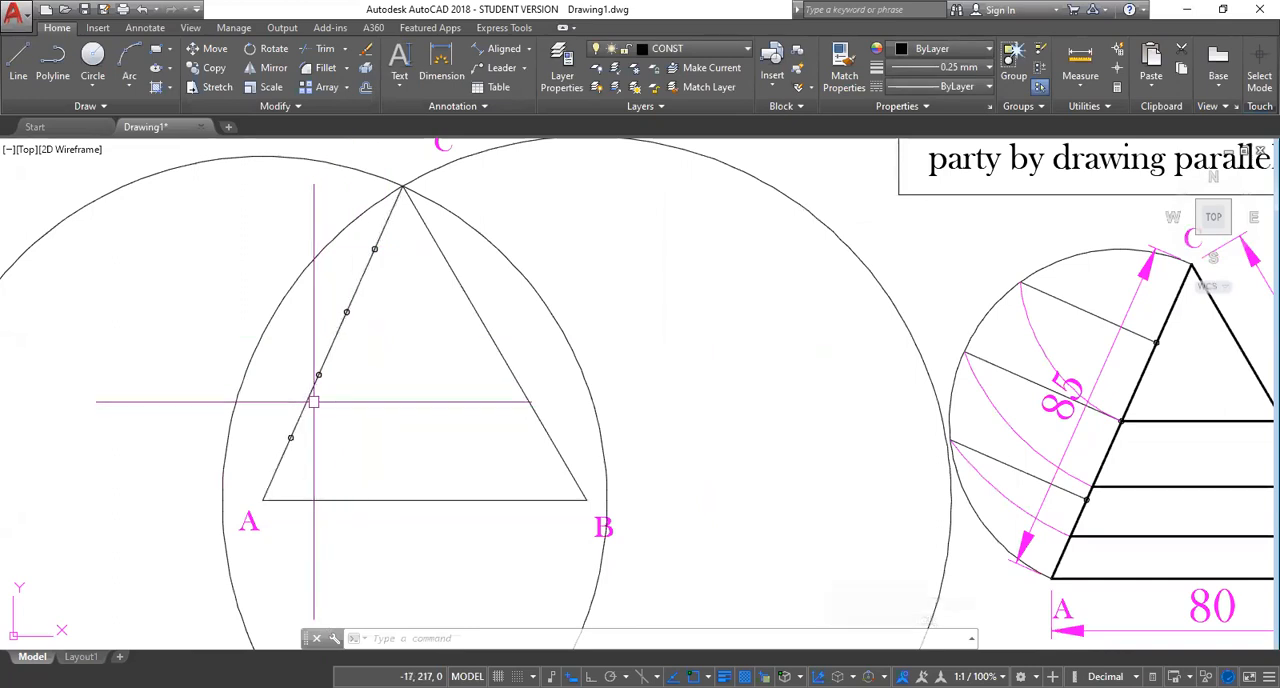
key(Escape)
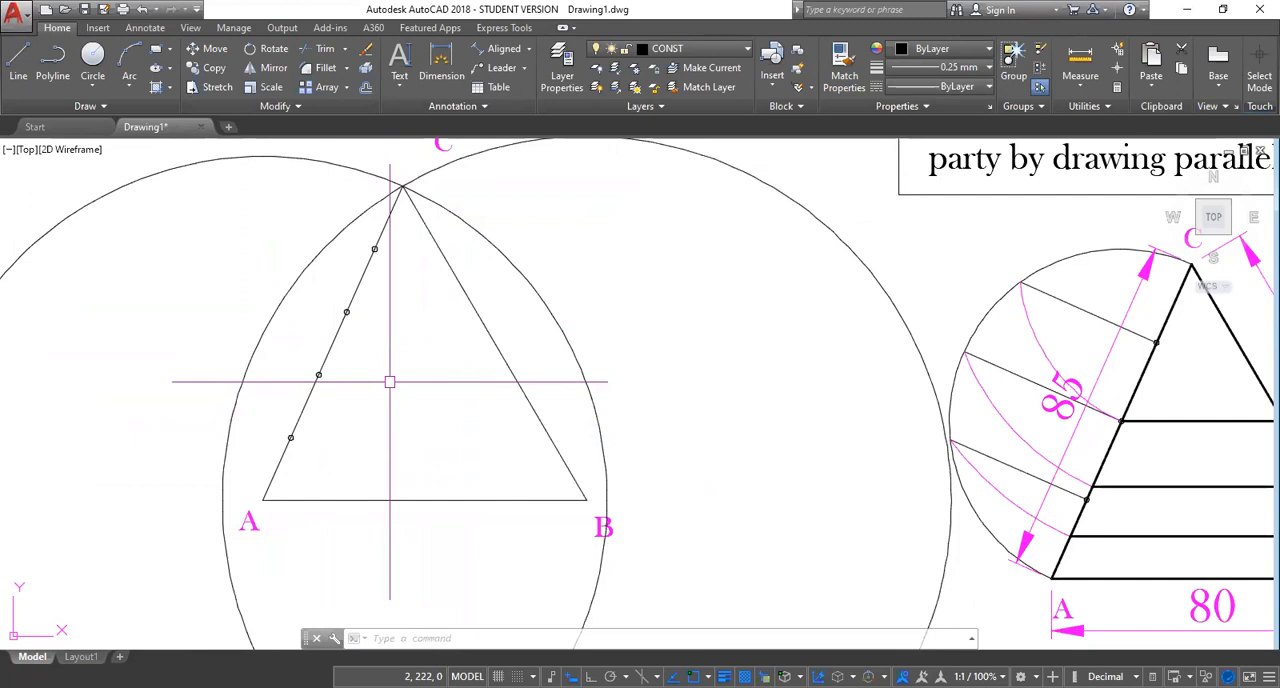
text(c)
key(Return)
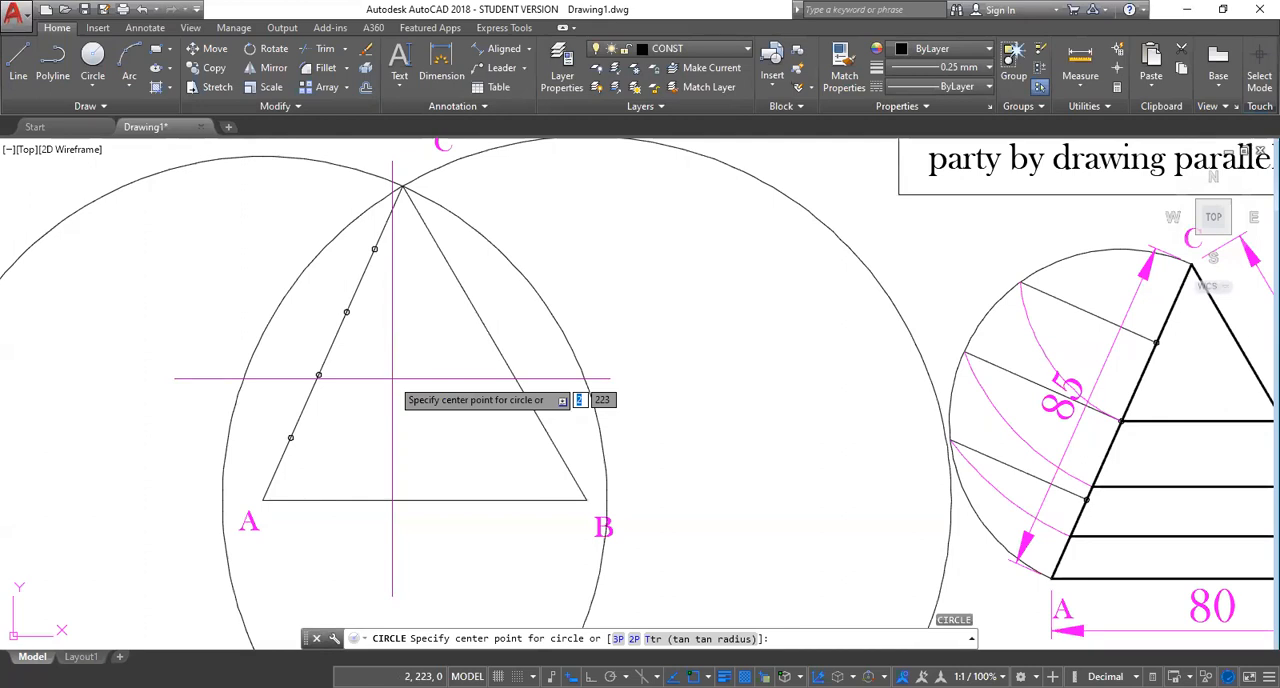
text(2P)
key(Return)
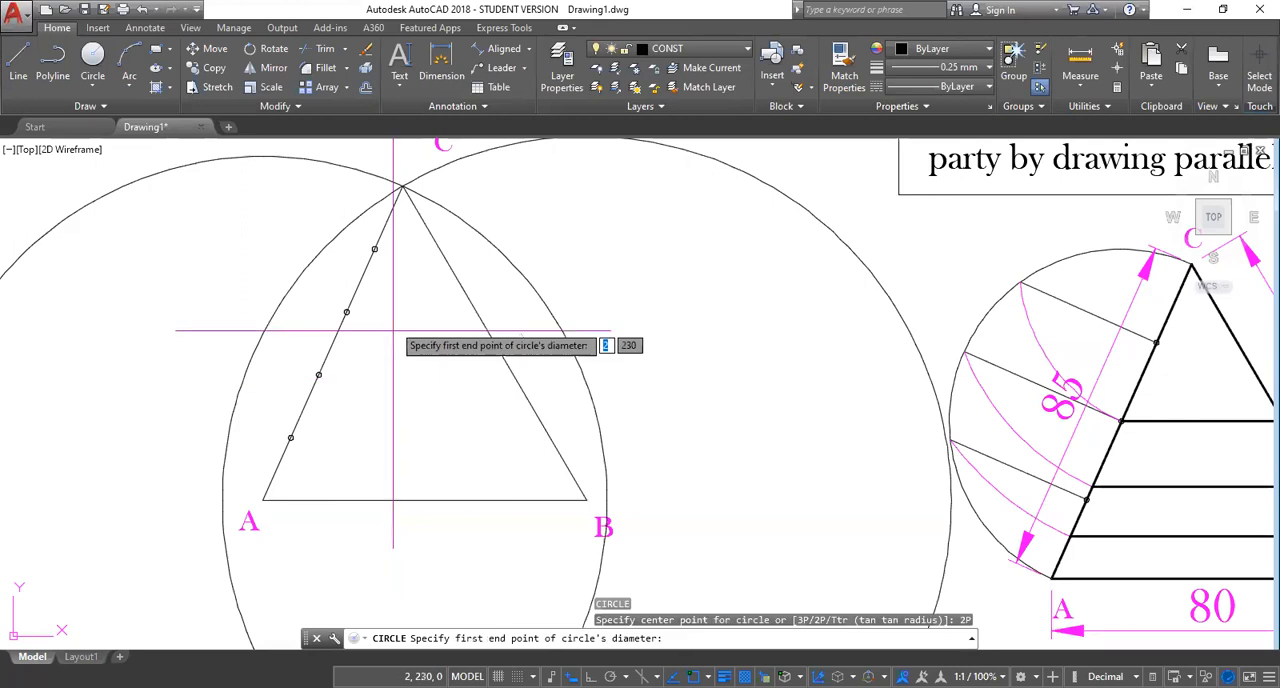
click(402, 188)
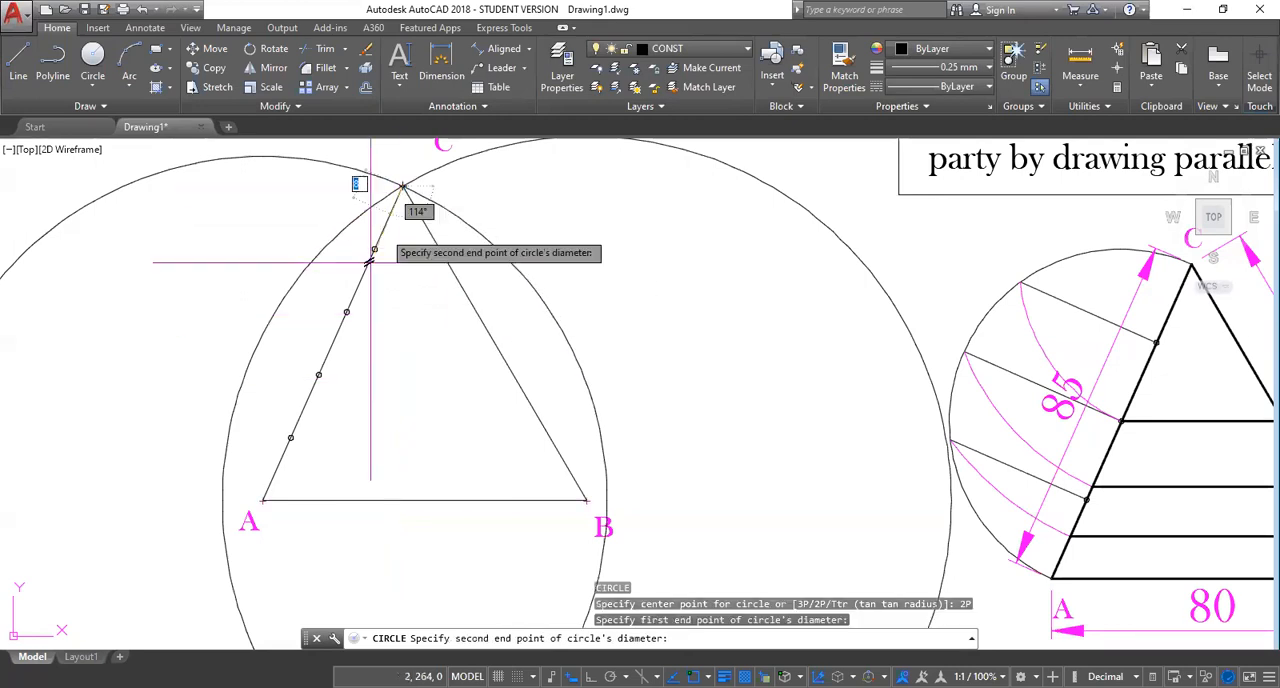
click(262, 497)
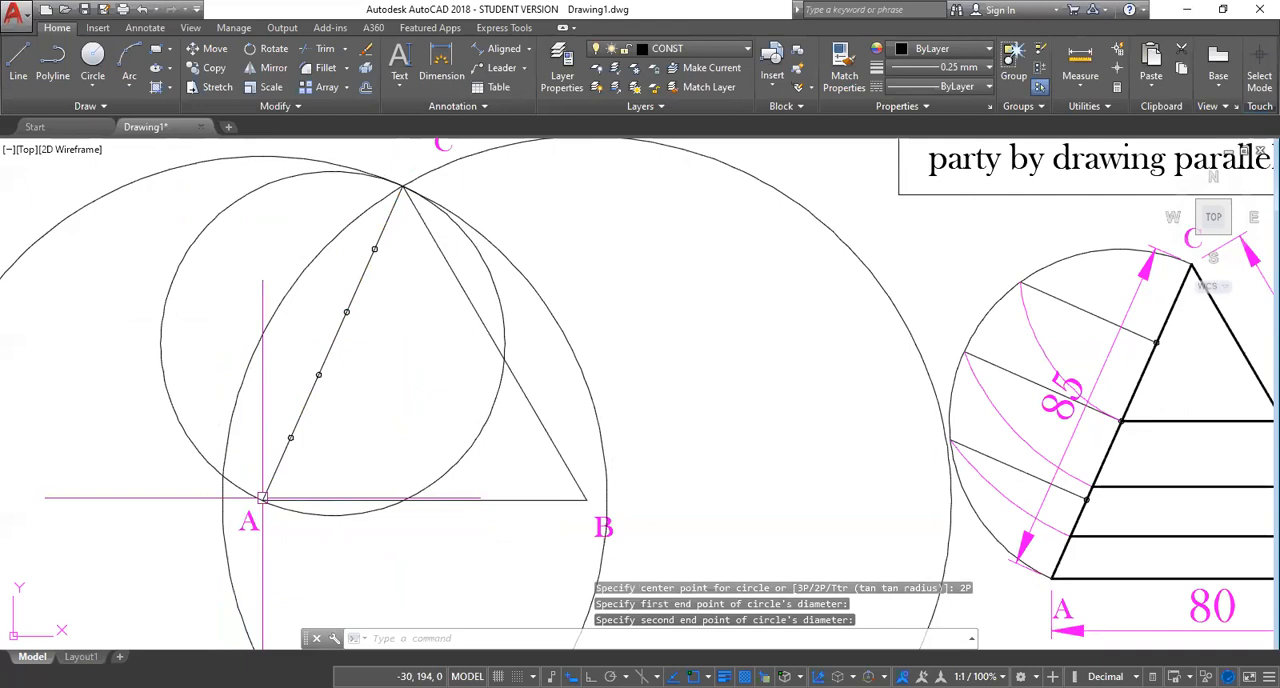
key(Escape)
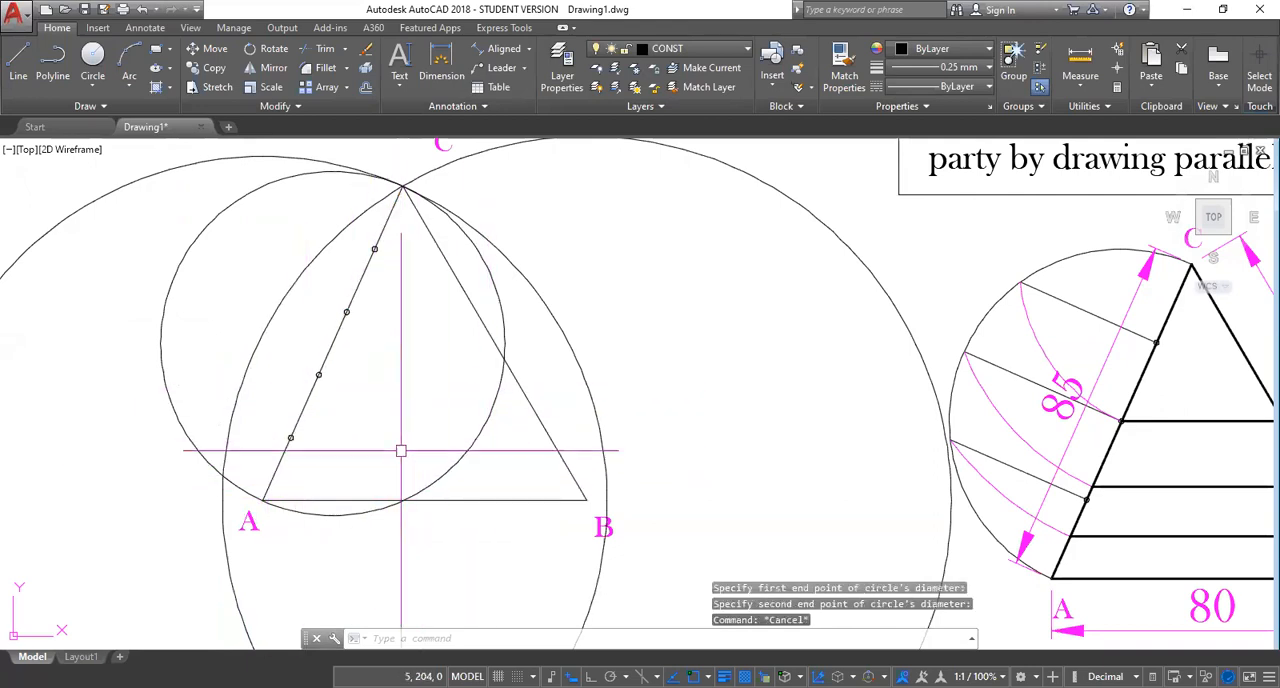
Trim away the half of the new circle on the triangle's inner side, using side AC as the cutting edge.
text(tr)
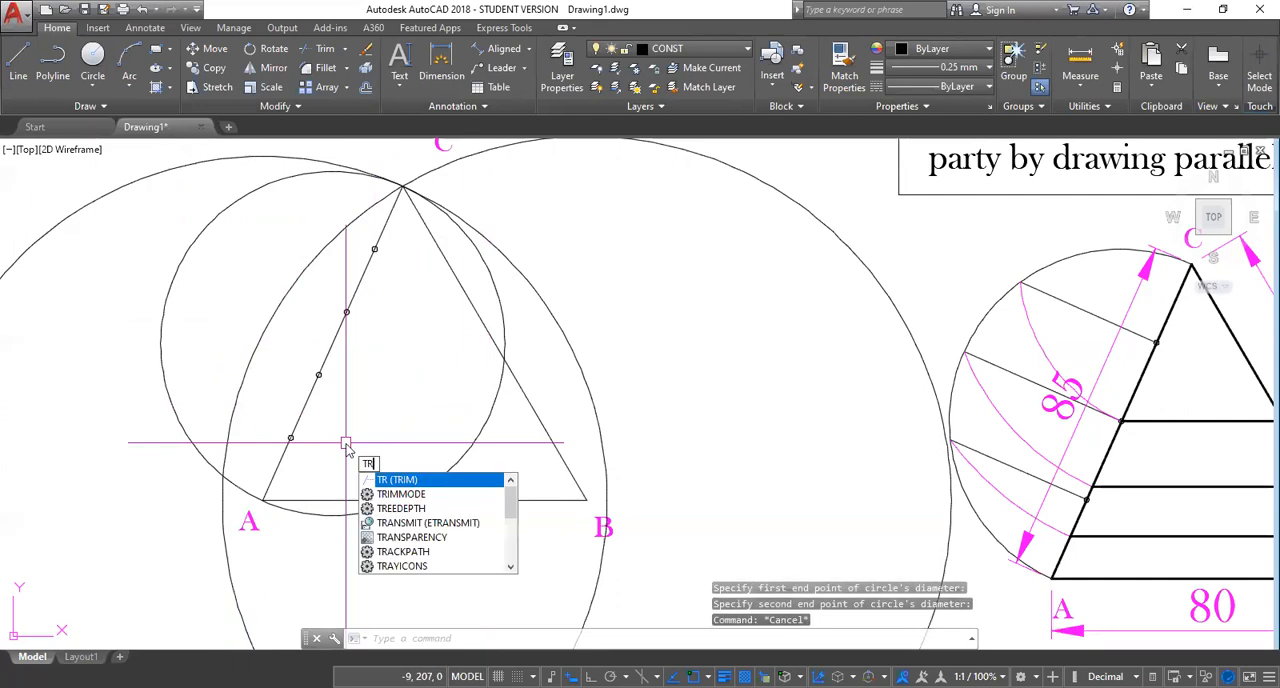
key(Return)
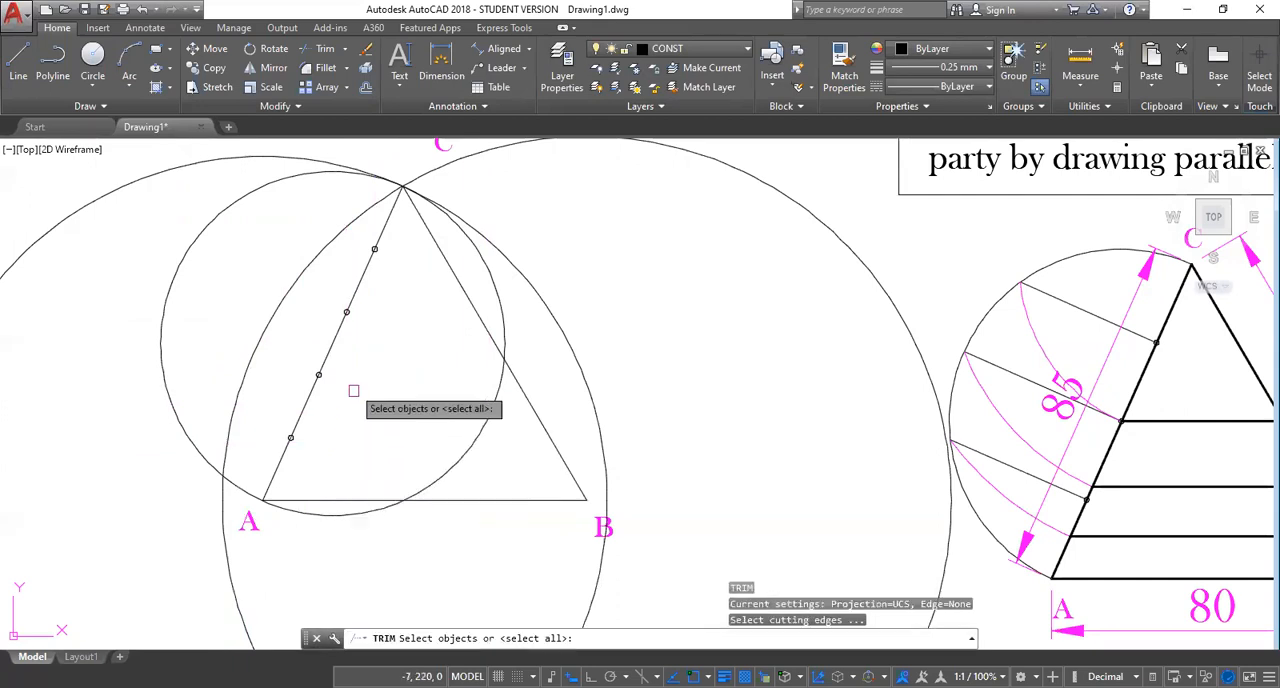
click(333, 338)
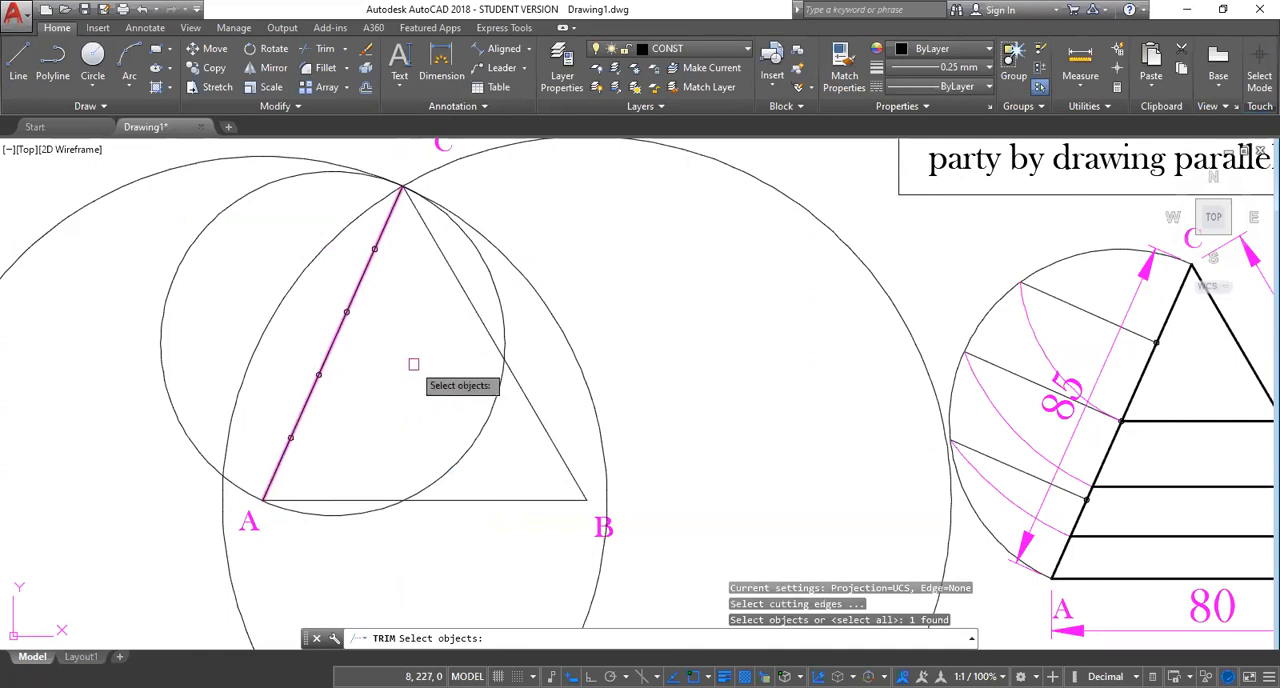
key(Return)
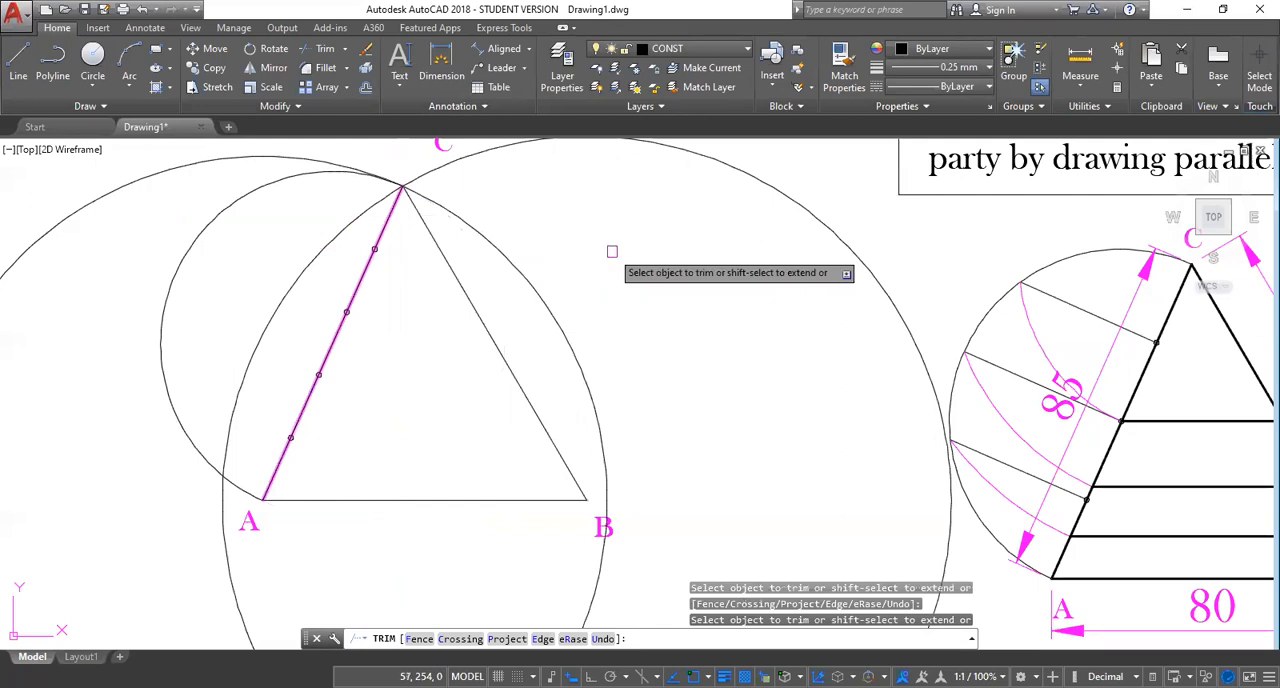
key(Escape)
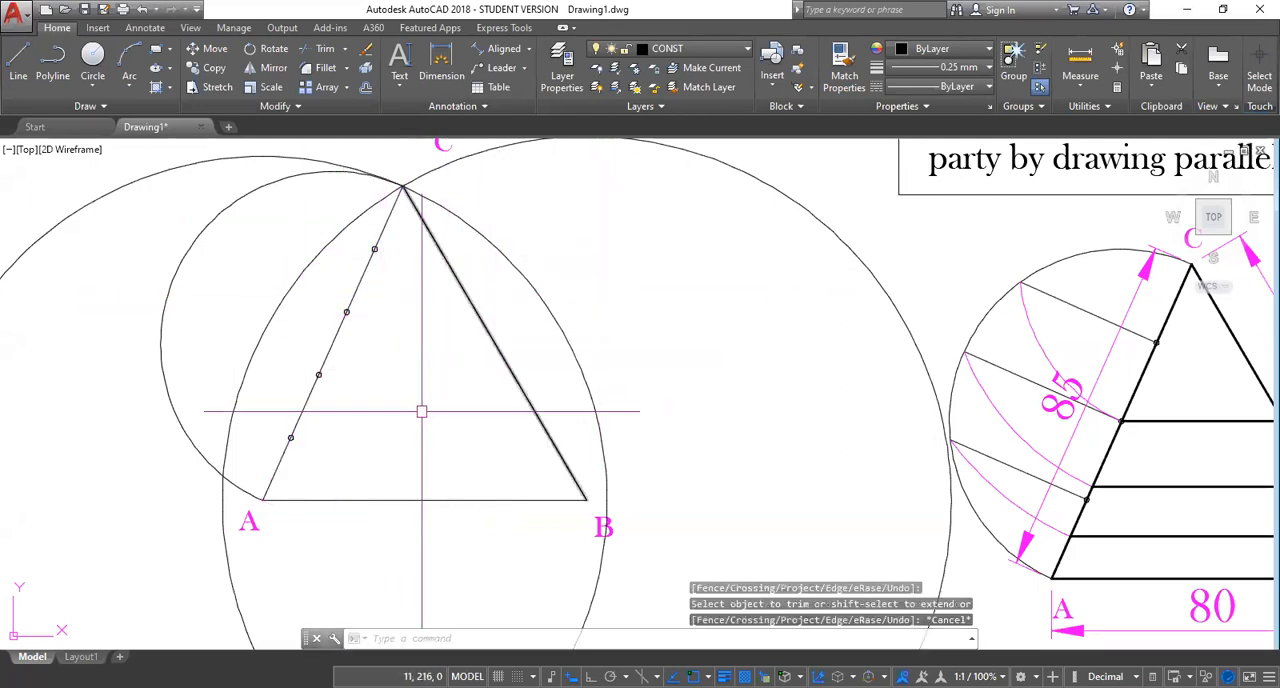
Compare the semicircle and division points on side AC with the finished reference figure.
scroll(414, 418, down, 2)
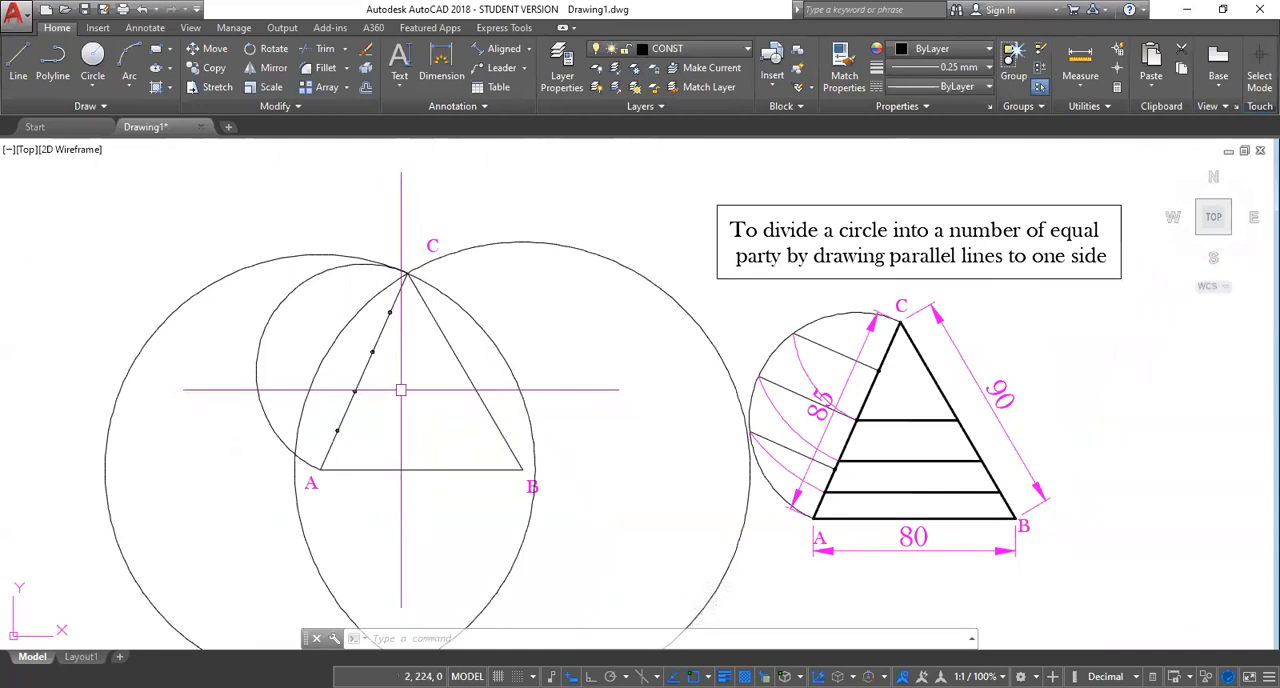
scroll(401, 390, up, 4)
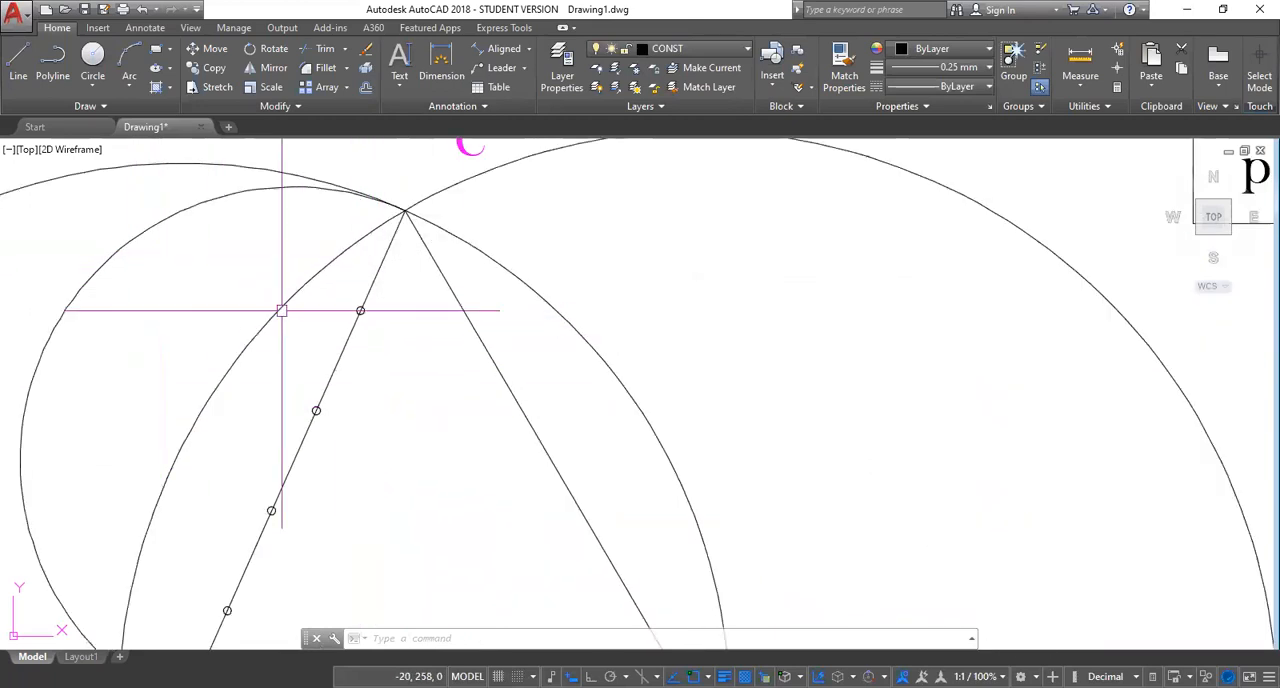
scroll(880, 533, down, 2)
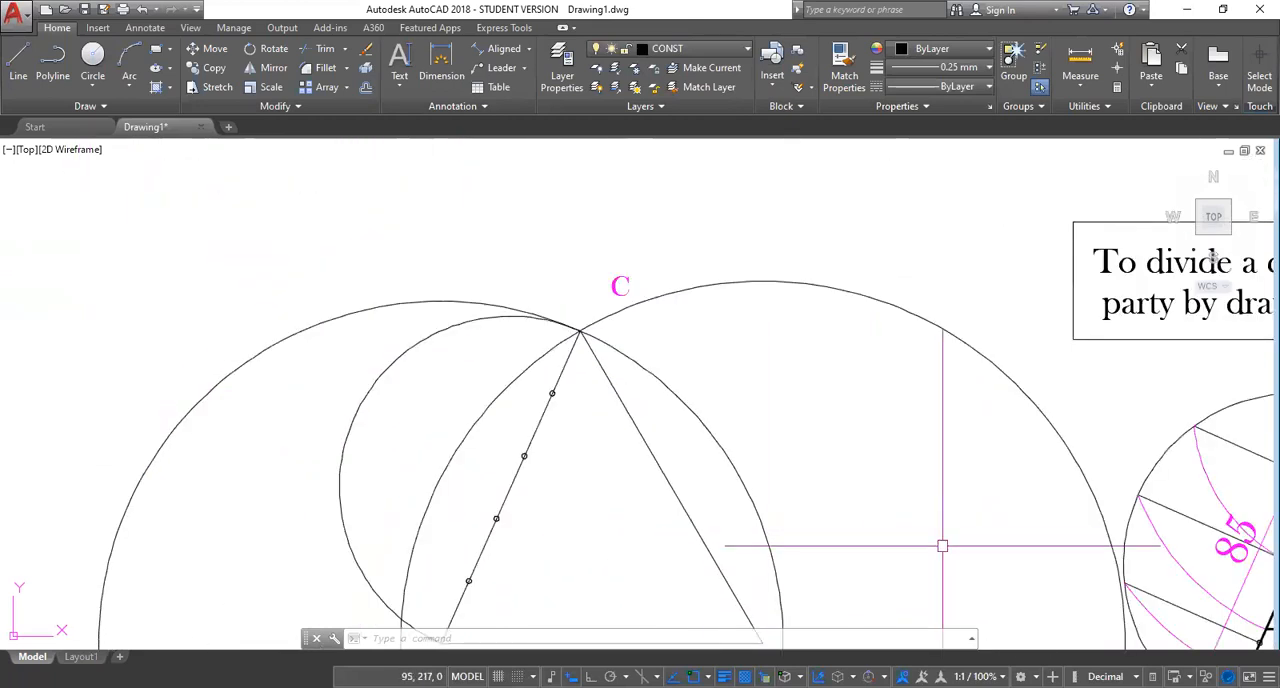
mouse_move(937, 548)
middle_down()
mouse_move(537, 386)
mouse_move(505, 404)
middle_up()
scroll(583, 386, down, 2)
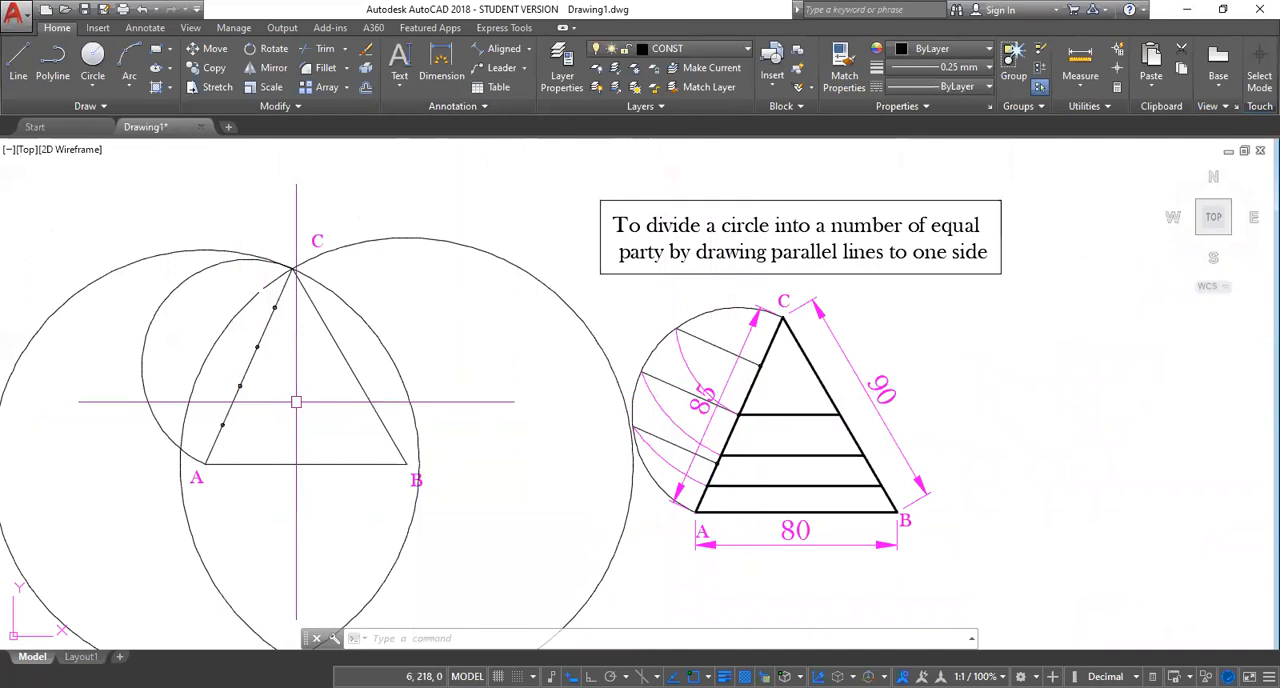
scroll(273, 396, up, 4)
scroll(284, 388, down, 2)
middle_drag(286, 386, 532, 410)
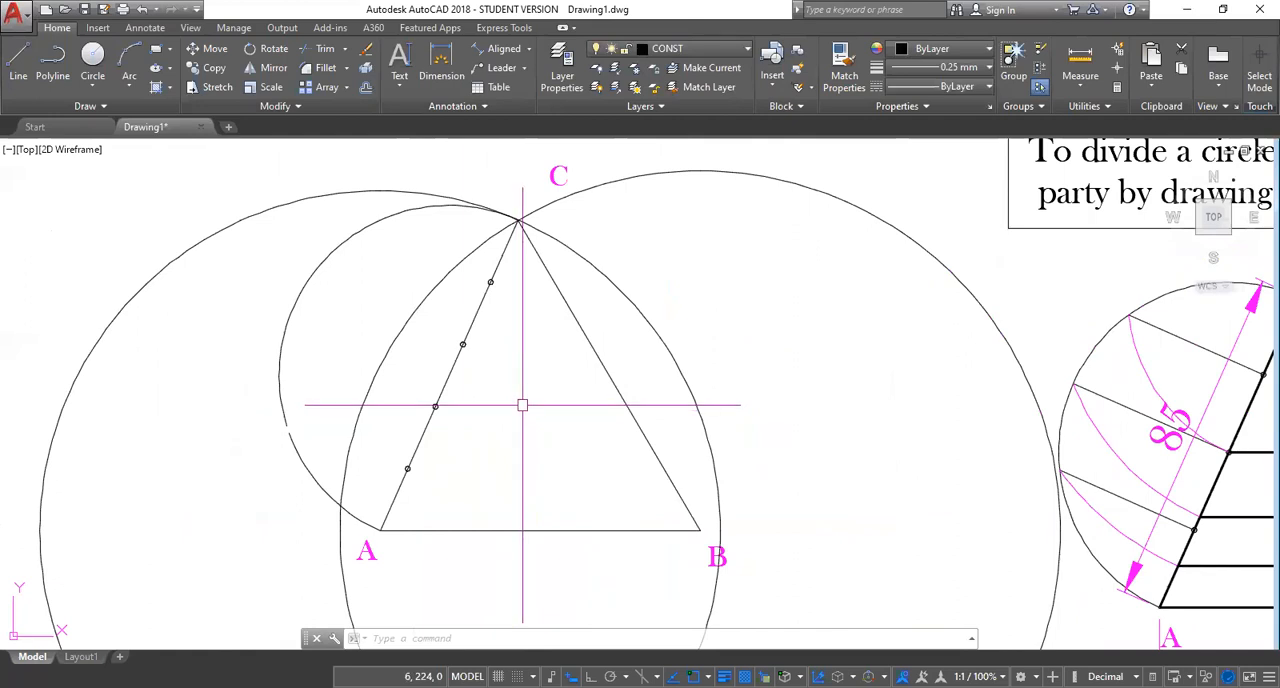
Draw a line perpendicular to side AC from beside the division point nearest C, extending outward past the semicircle.
text(L)
key(Return)
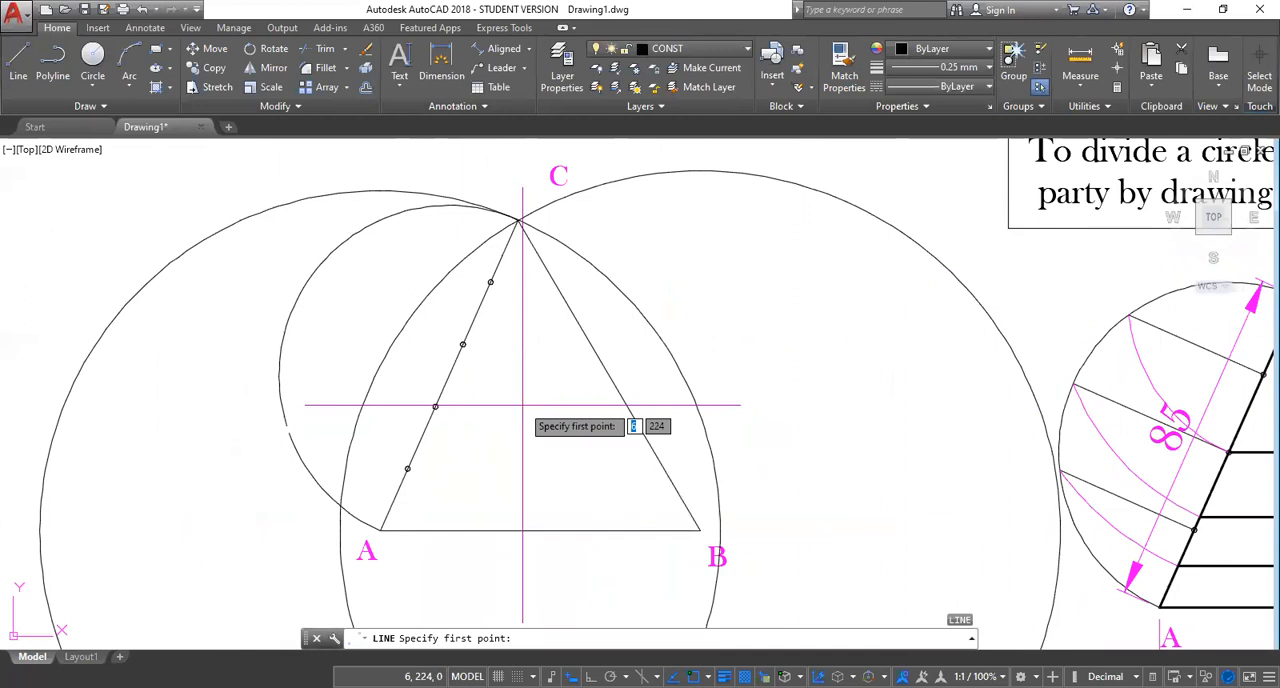
shift+right_click(522, 407)
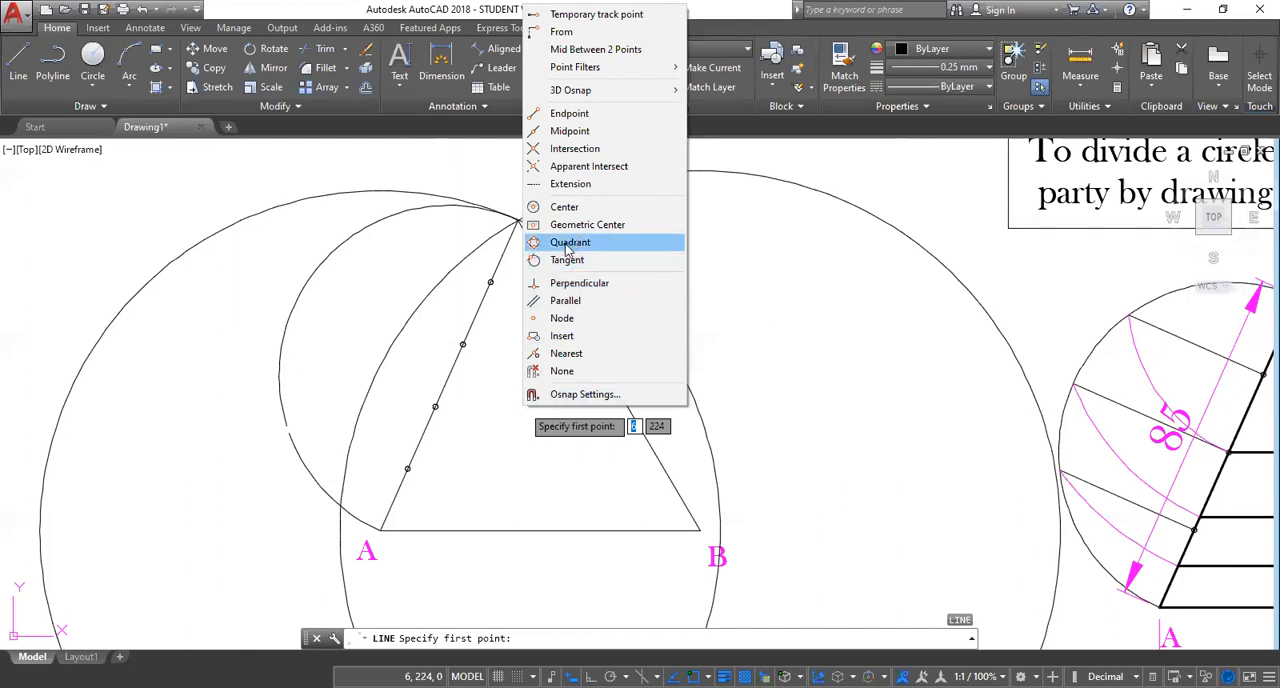
click(568, 285)
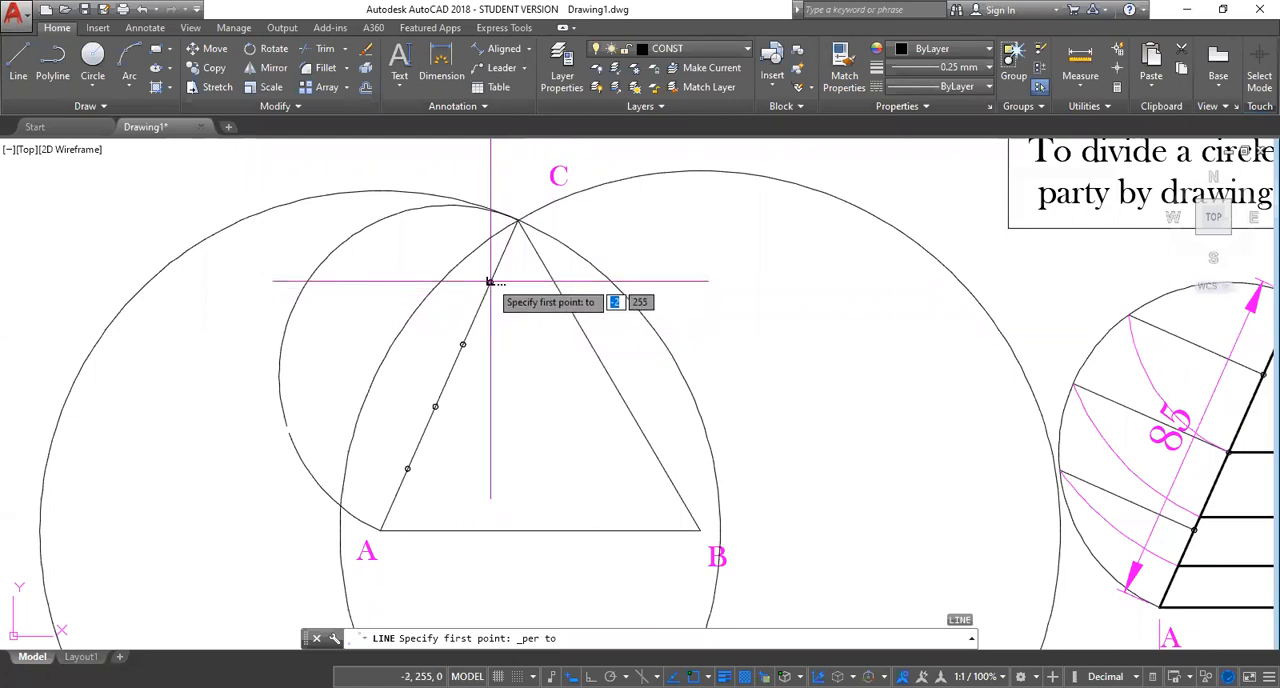
scroll(488, 284, up, 4)
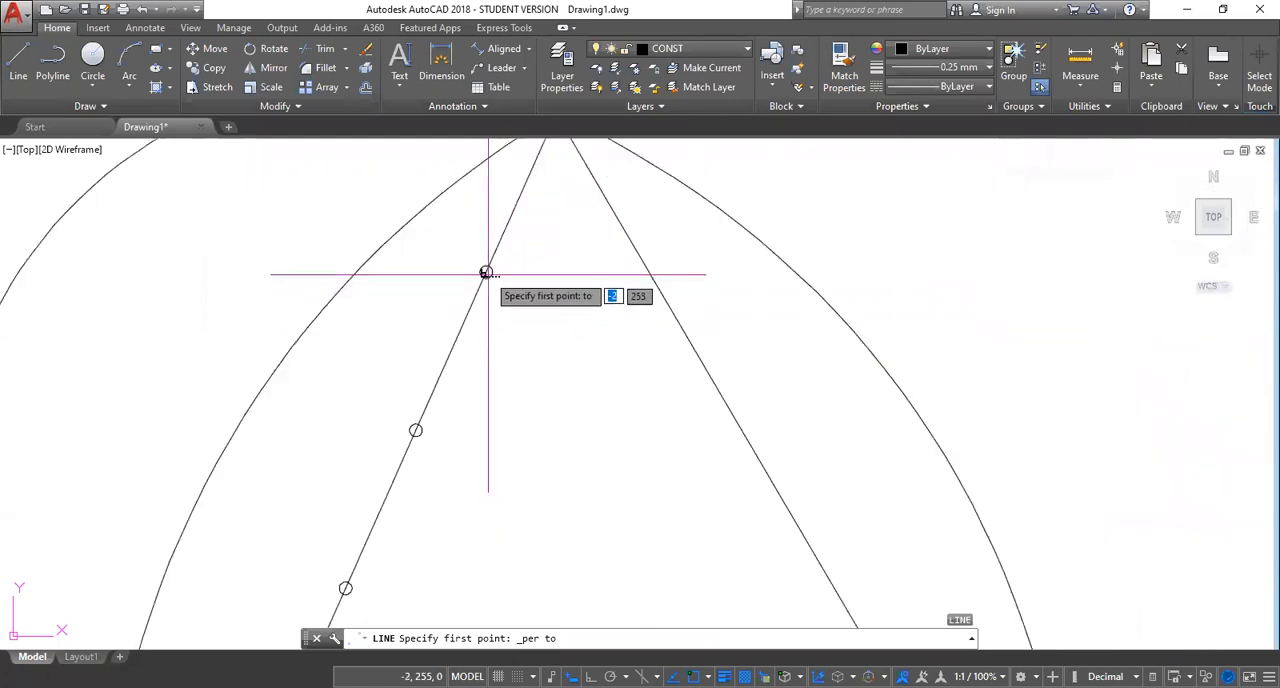
click(486, 272)
middle_drag(319, 221, 522, 357)
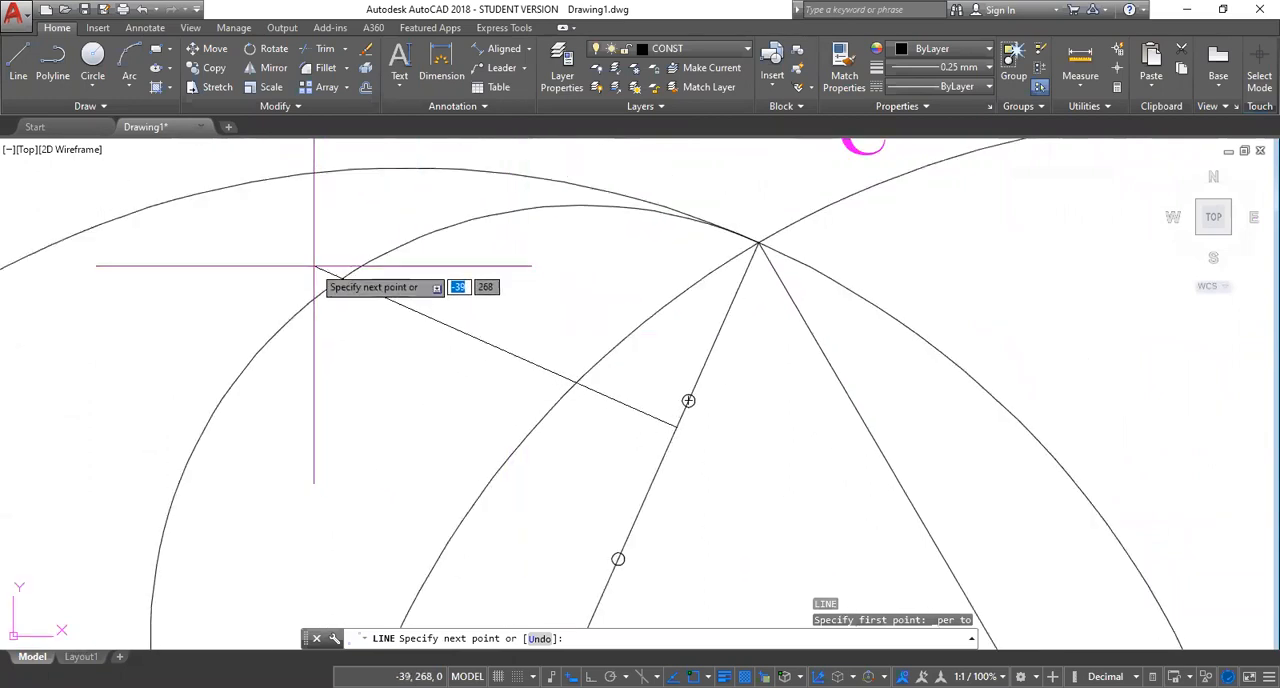
scroll(320, 258, down, 2)
click(297, 241)
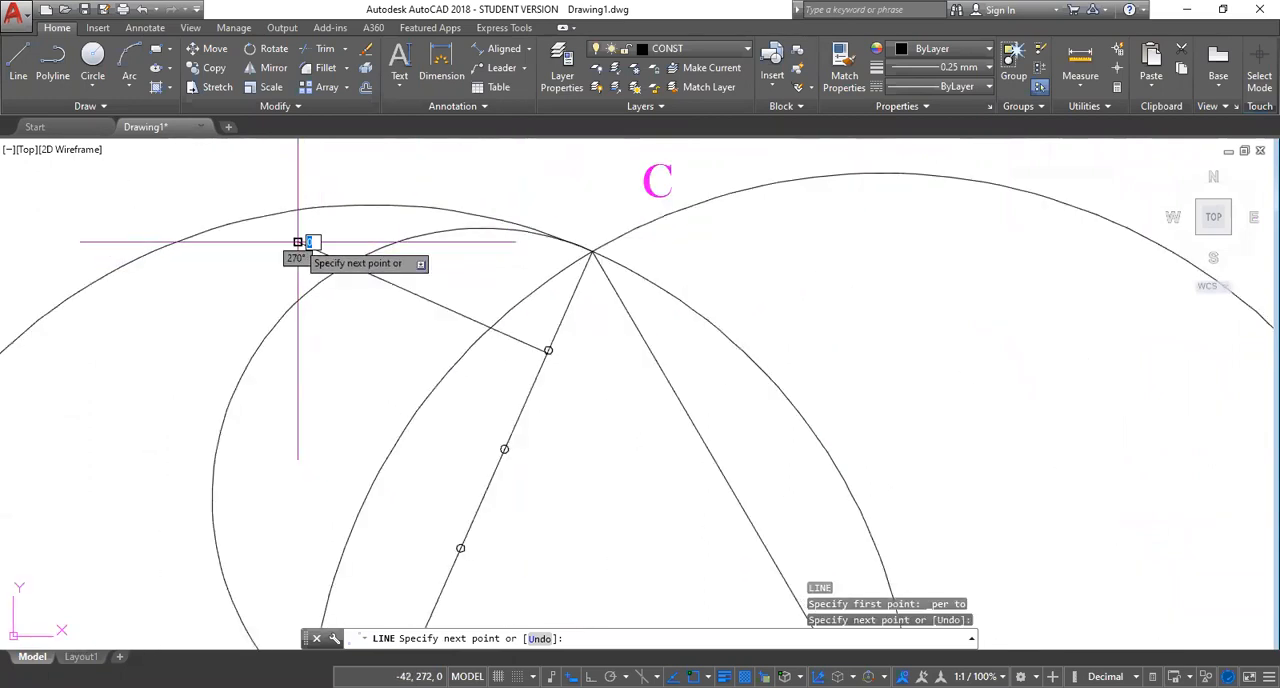
key(Escape)
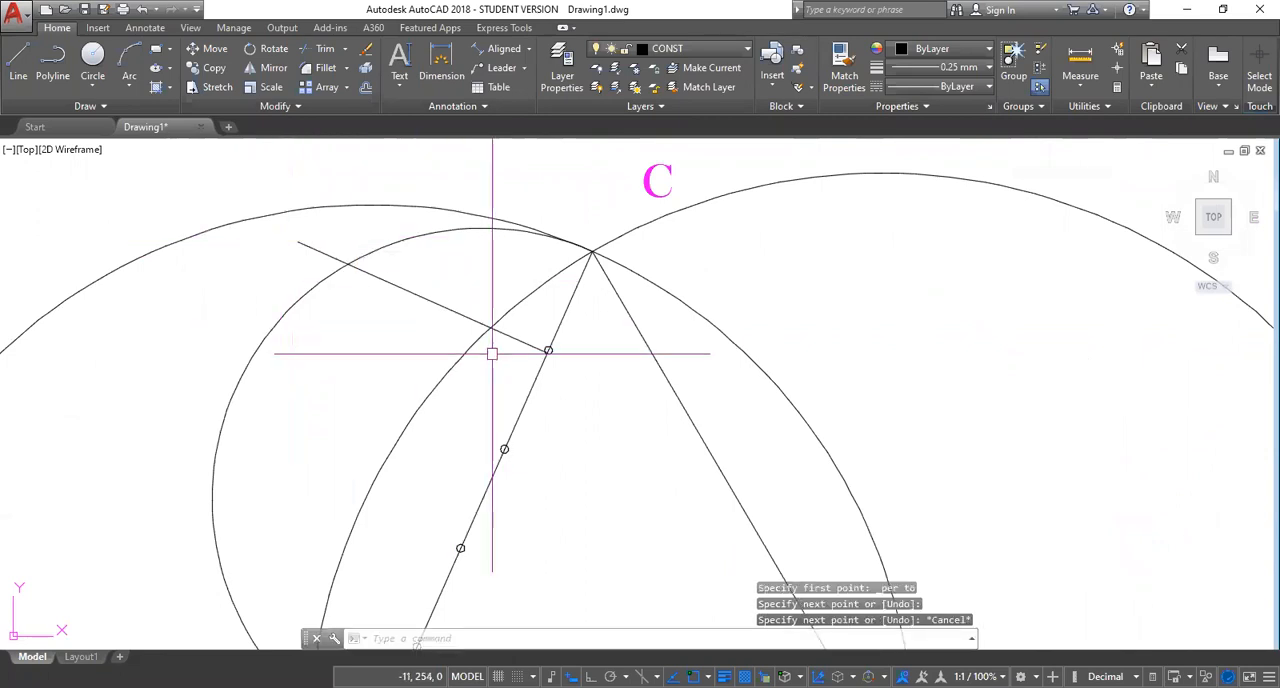
Copy the perpendicular line from its end on side AC onto the division point nearest C.
scroll(506, 366, up, 2)
scroll(514, 352, down, 3)
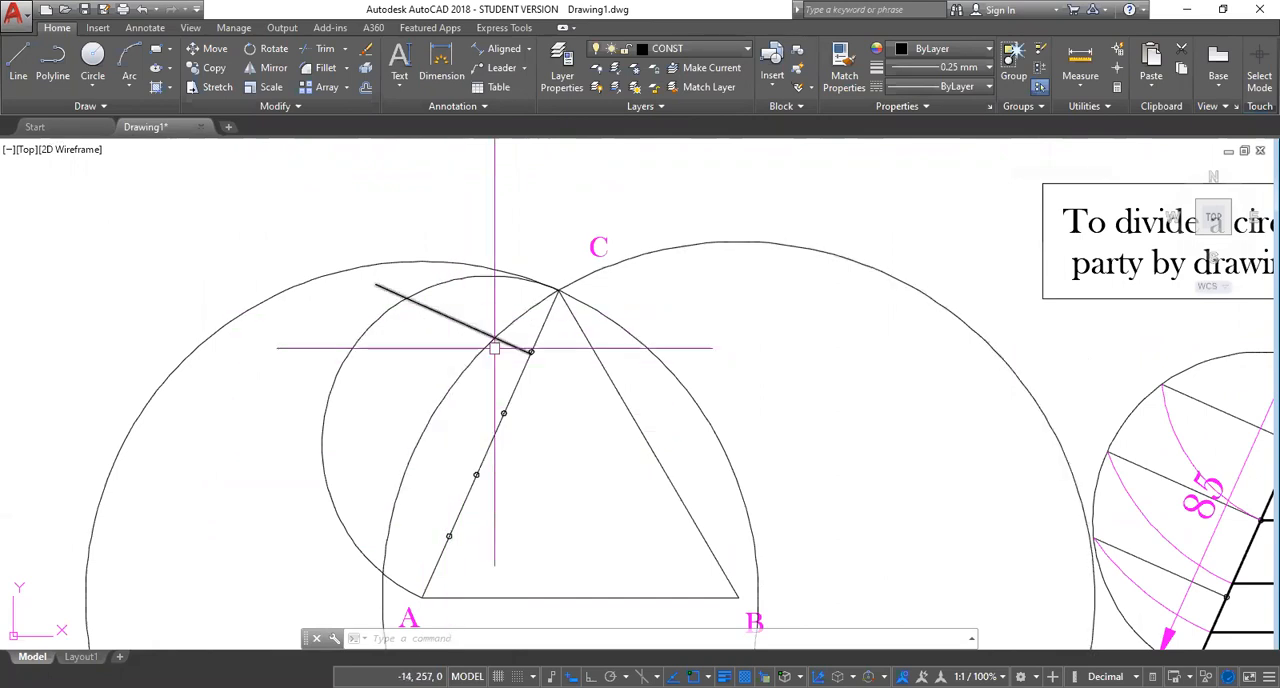
scroll(518, 356, up, 4)
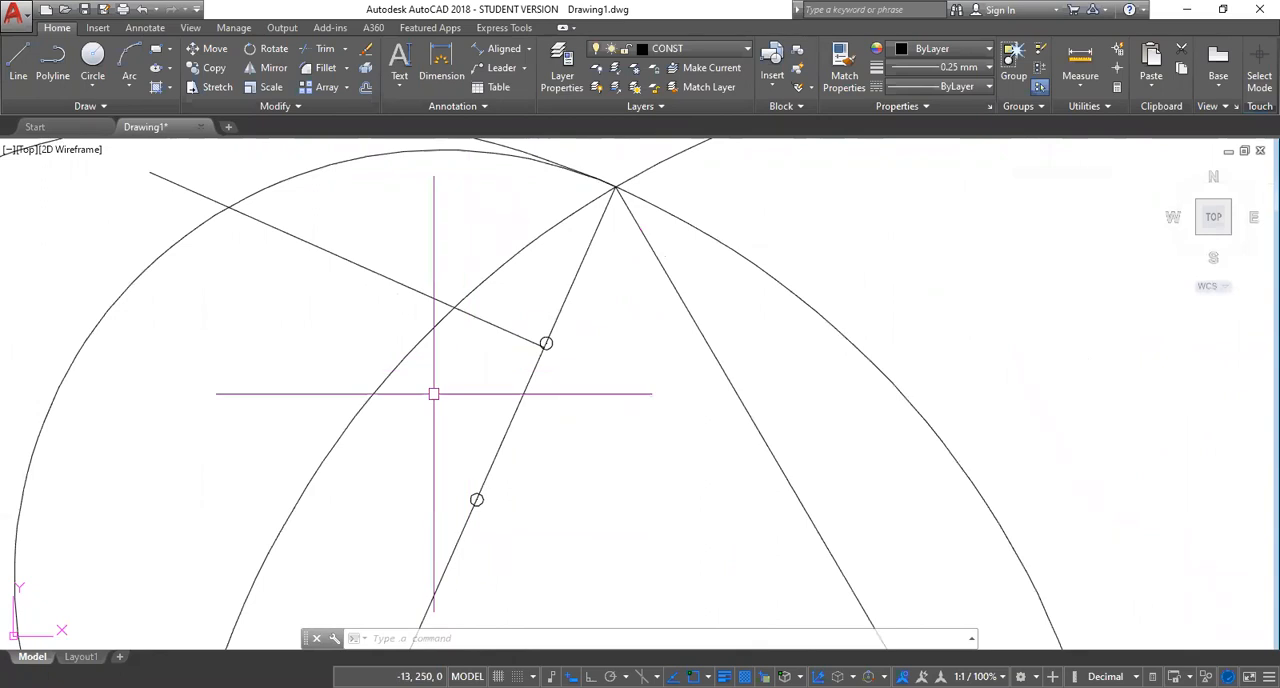
text(CP)
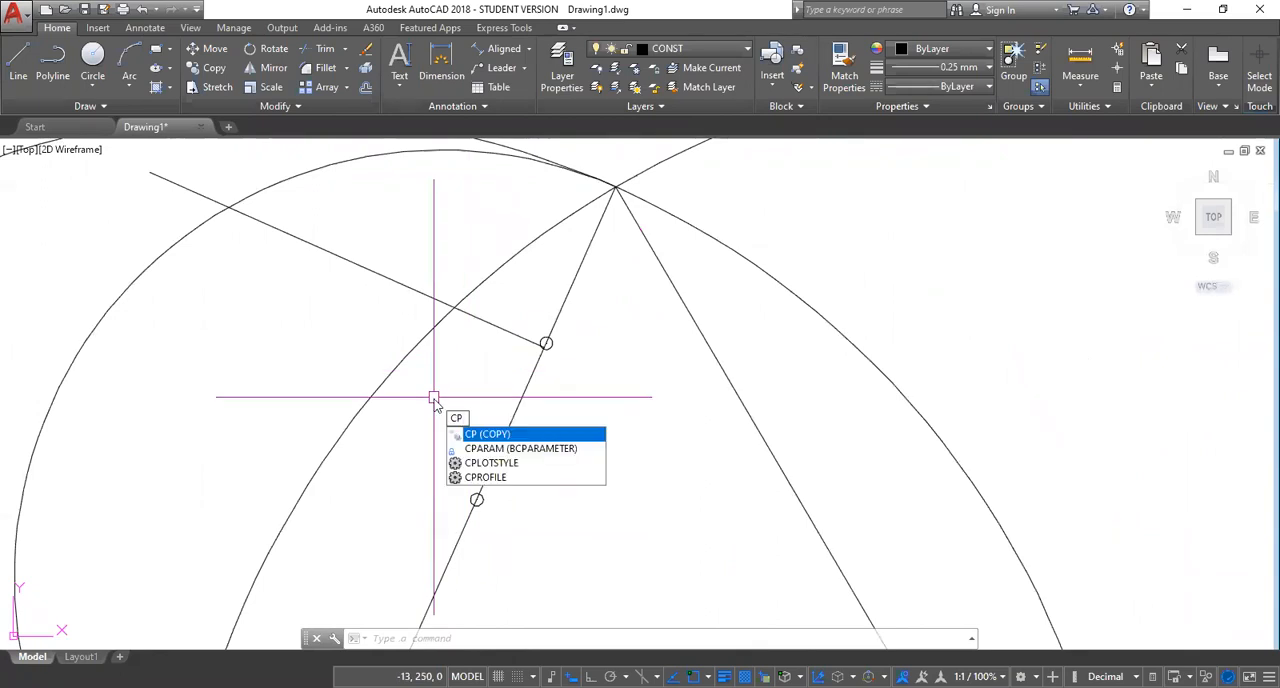
key(Return)
click(491, 322)
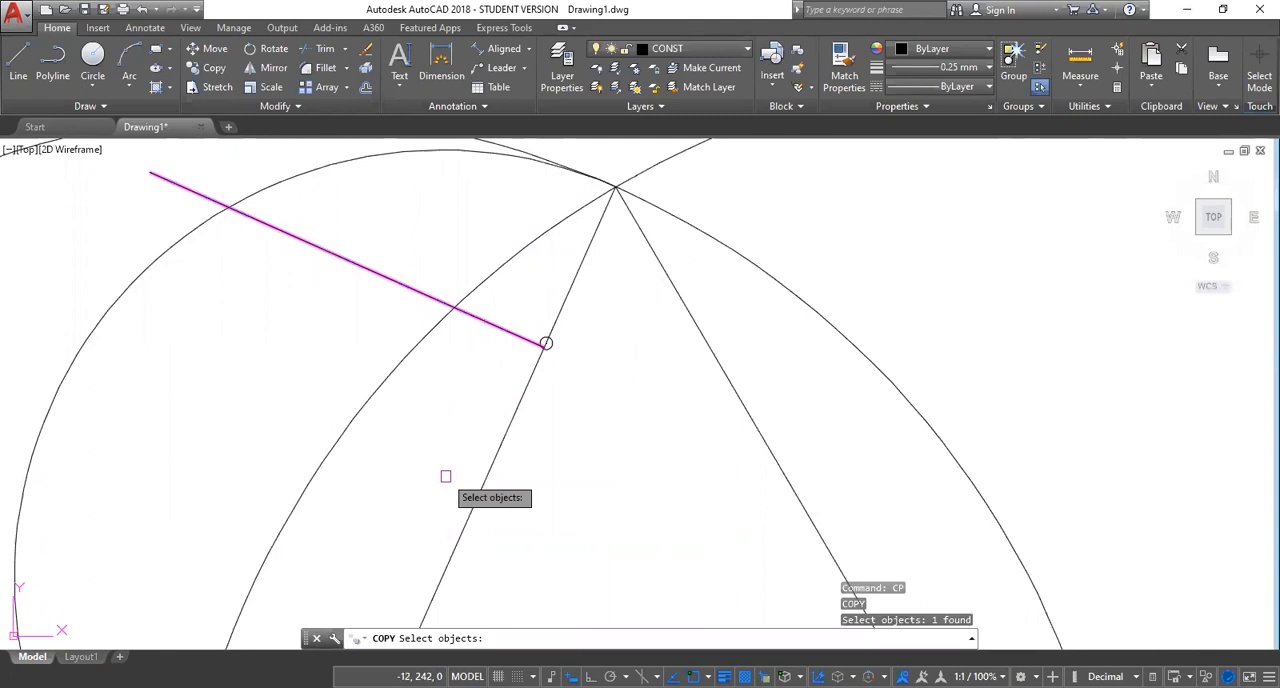
key(Return)
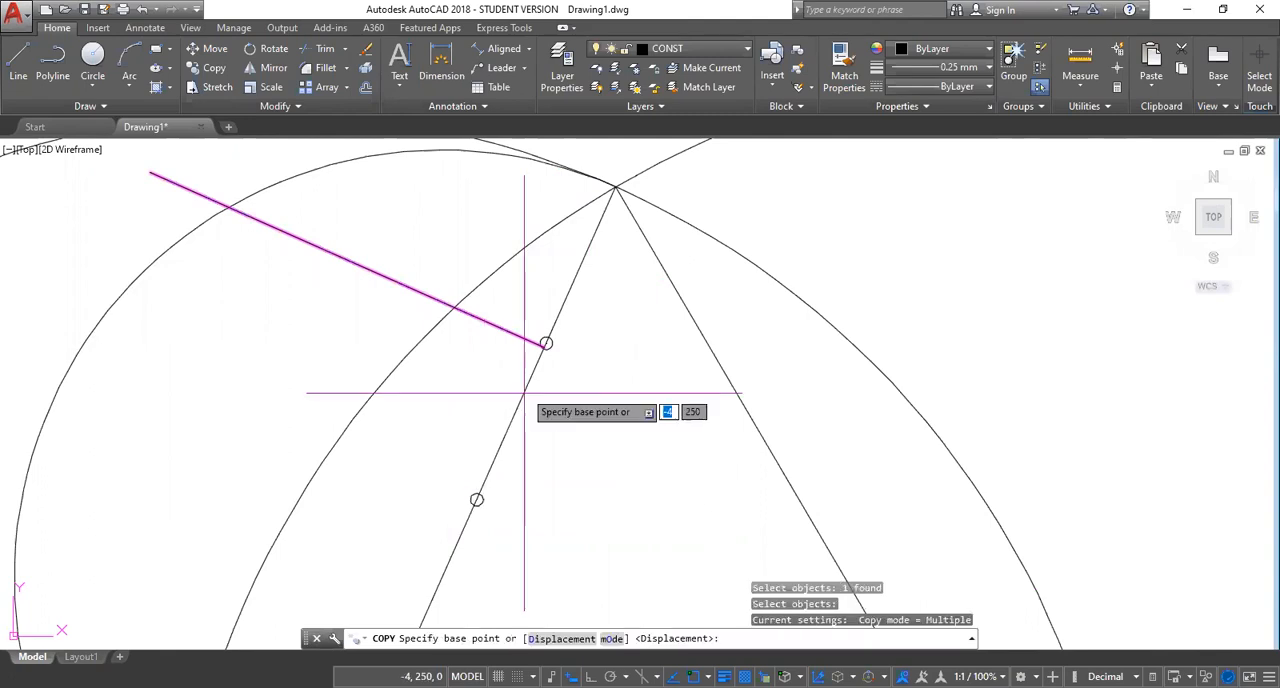
scroll(545, 344, up, 2)
click(541, 343)
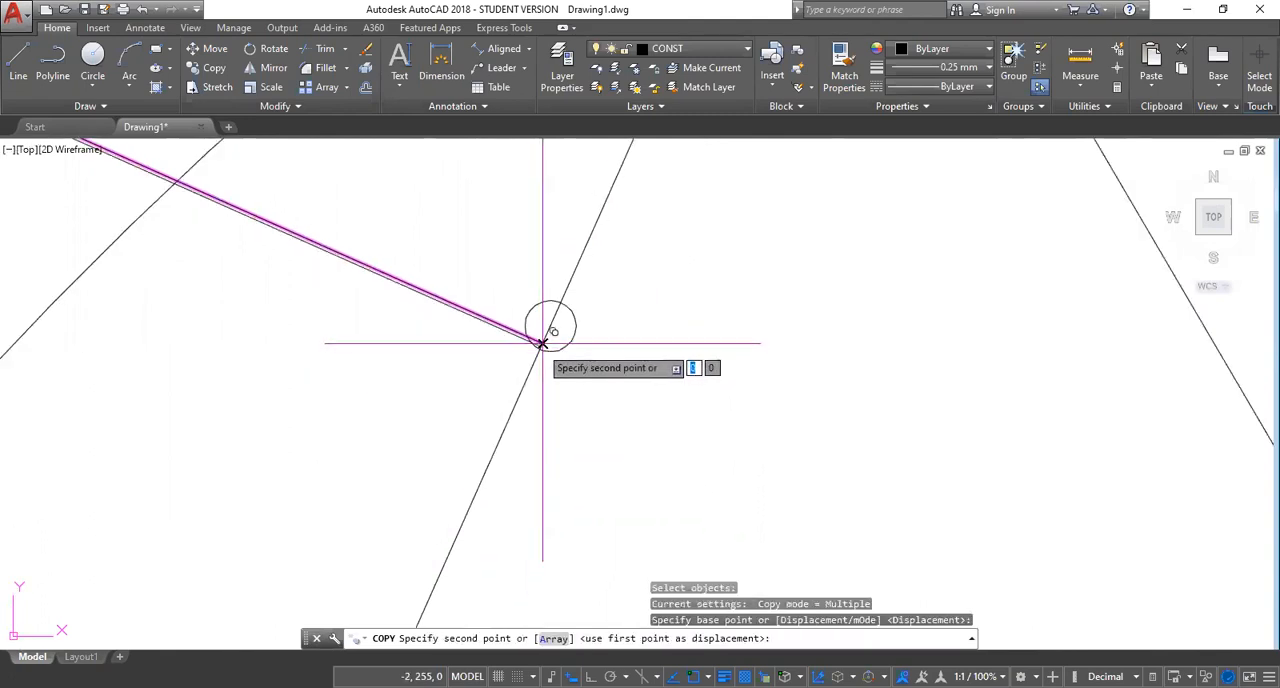
click(552, 322)
scroll(552, 322, down, 3)
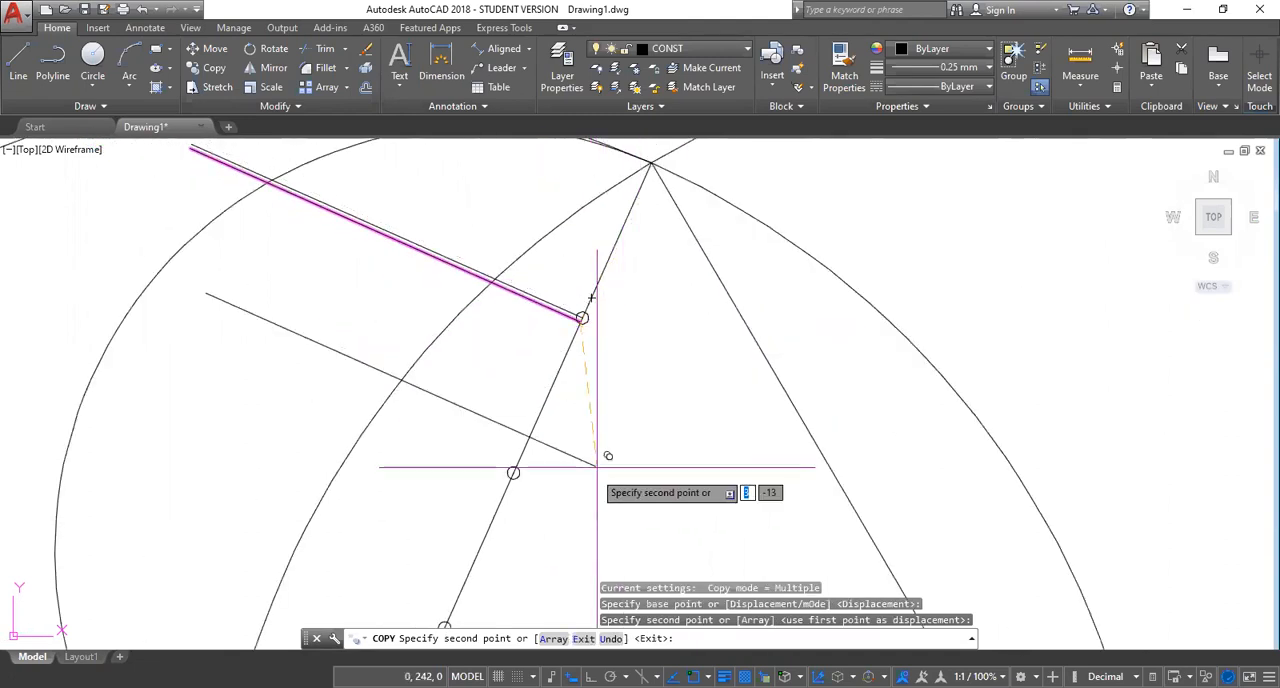
Place further copies of the perpendicular line at the other three division points on side AC and finish copying.
click(513, 472)
middle_drag(486, 560, 480, 228)
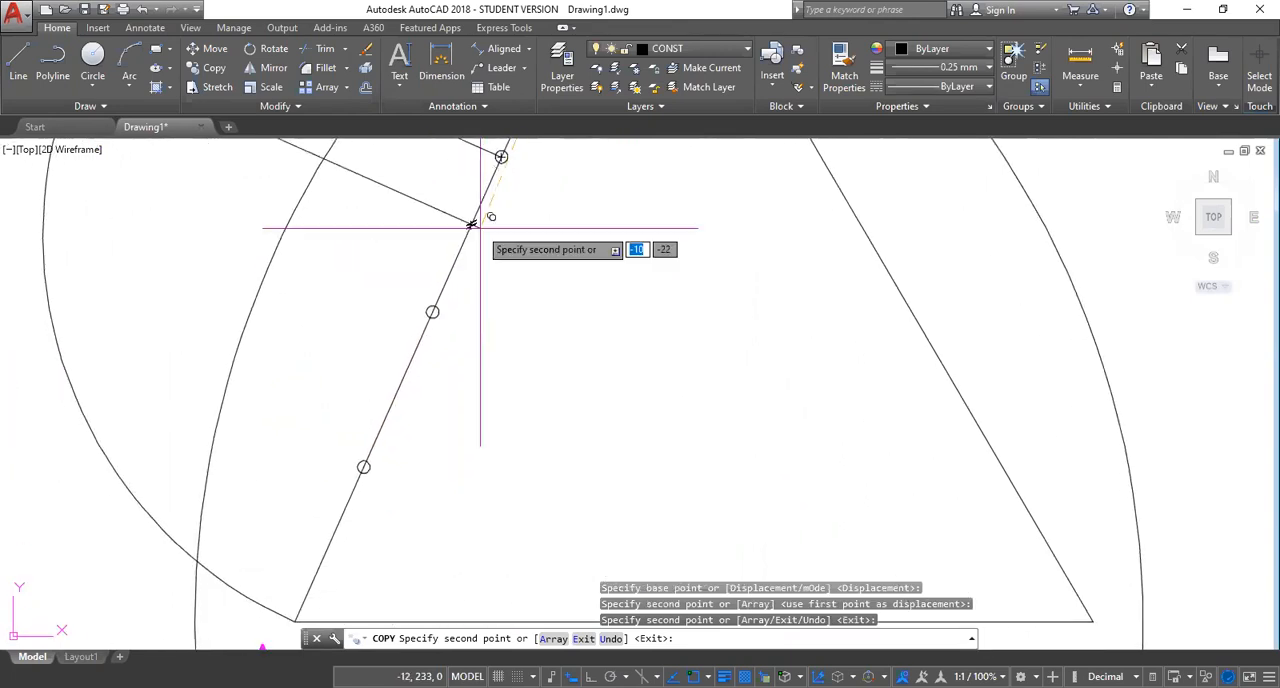
click(432, 312)
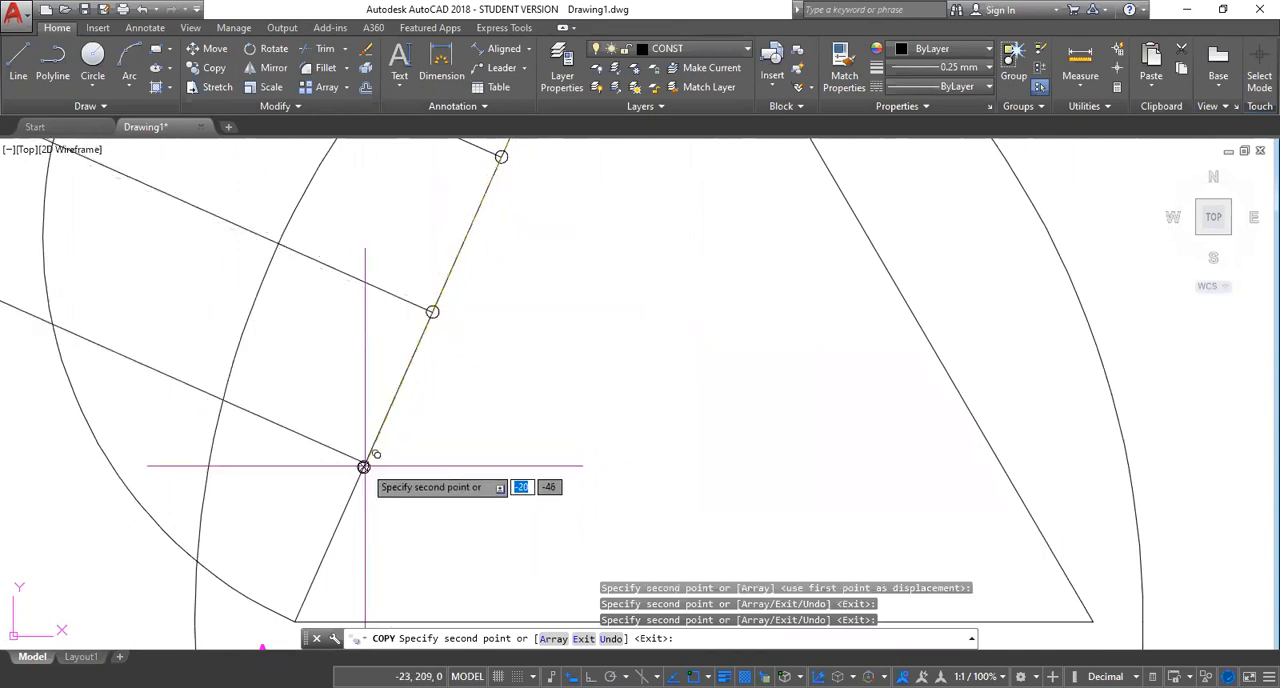
click(364, 466)
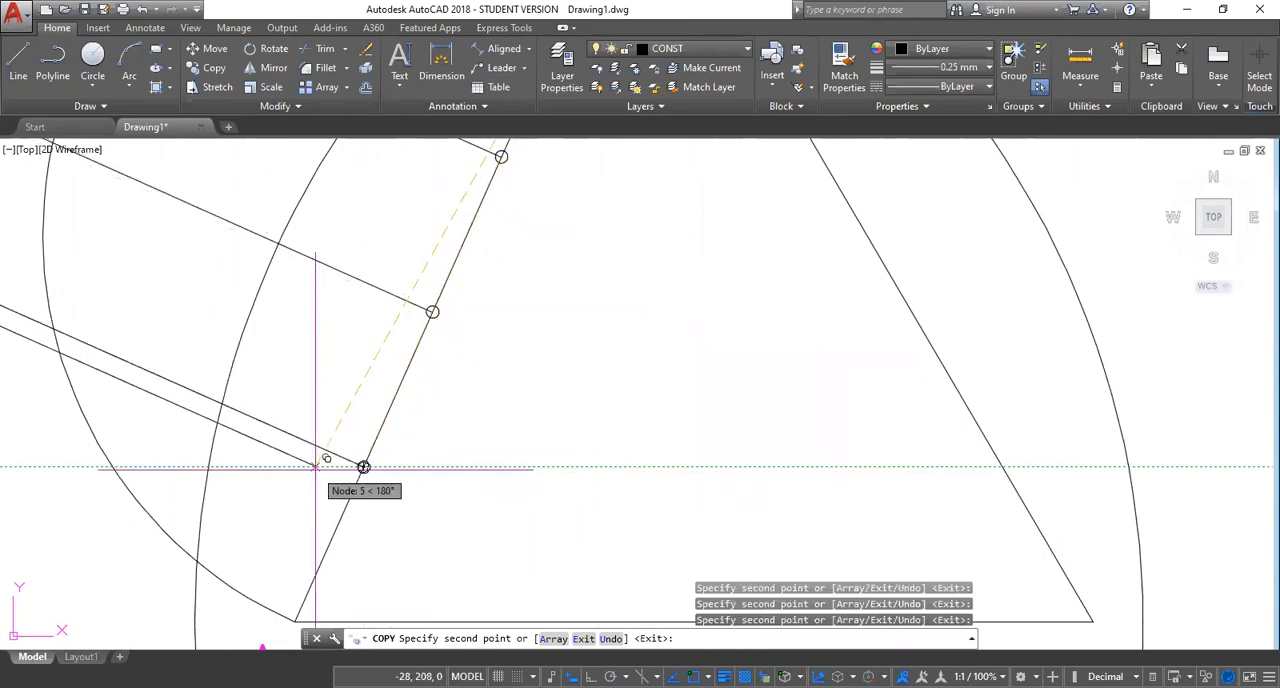
key(Escape)
scroll(490, 463, down, 6)
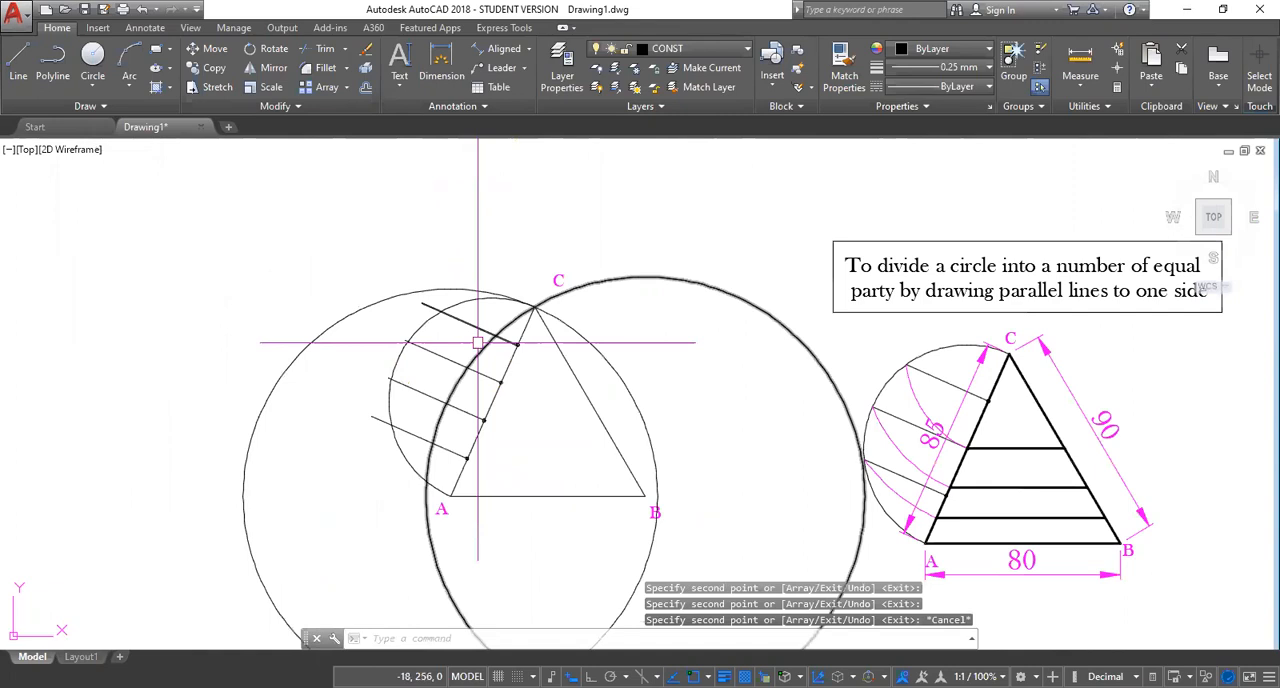
Delete the original perpendicular line that lies just beside the division point nearest C, keeping the copy on the point.
scroll(478, 343, up, 8)
scroll(686, 329, up, 4)
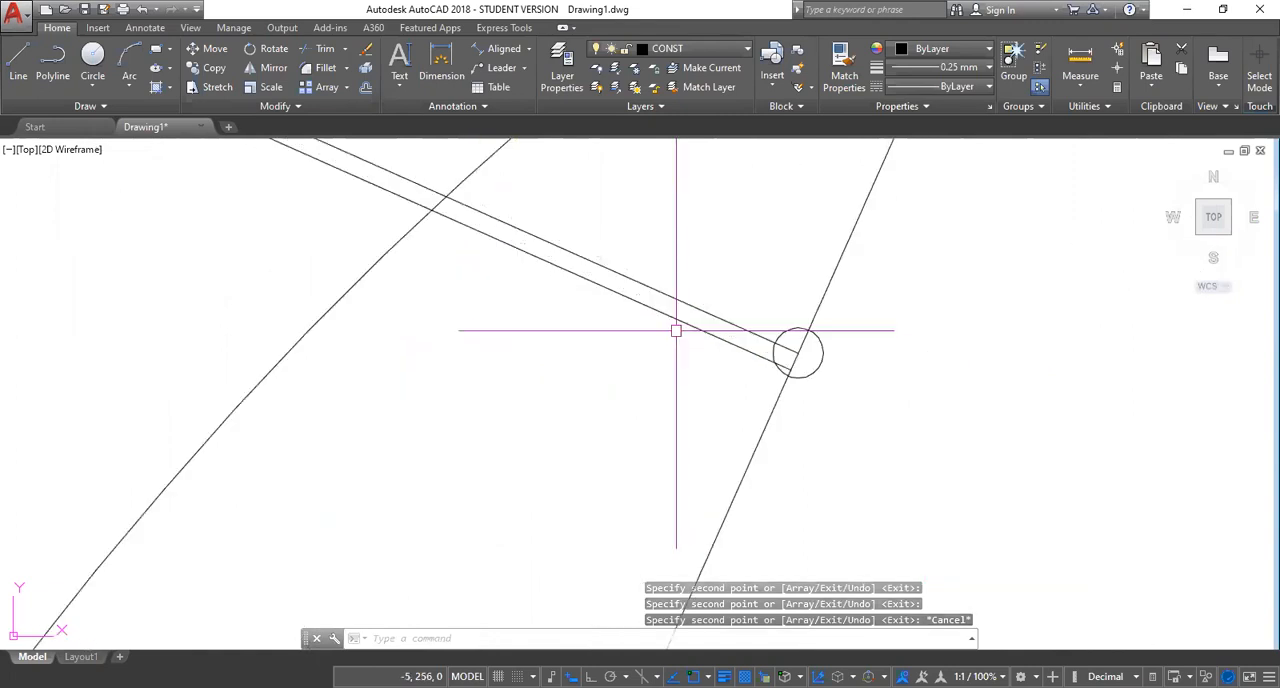
click(681, 319)
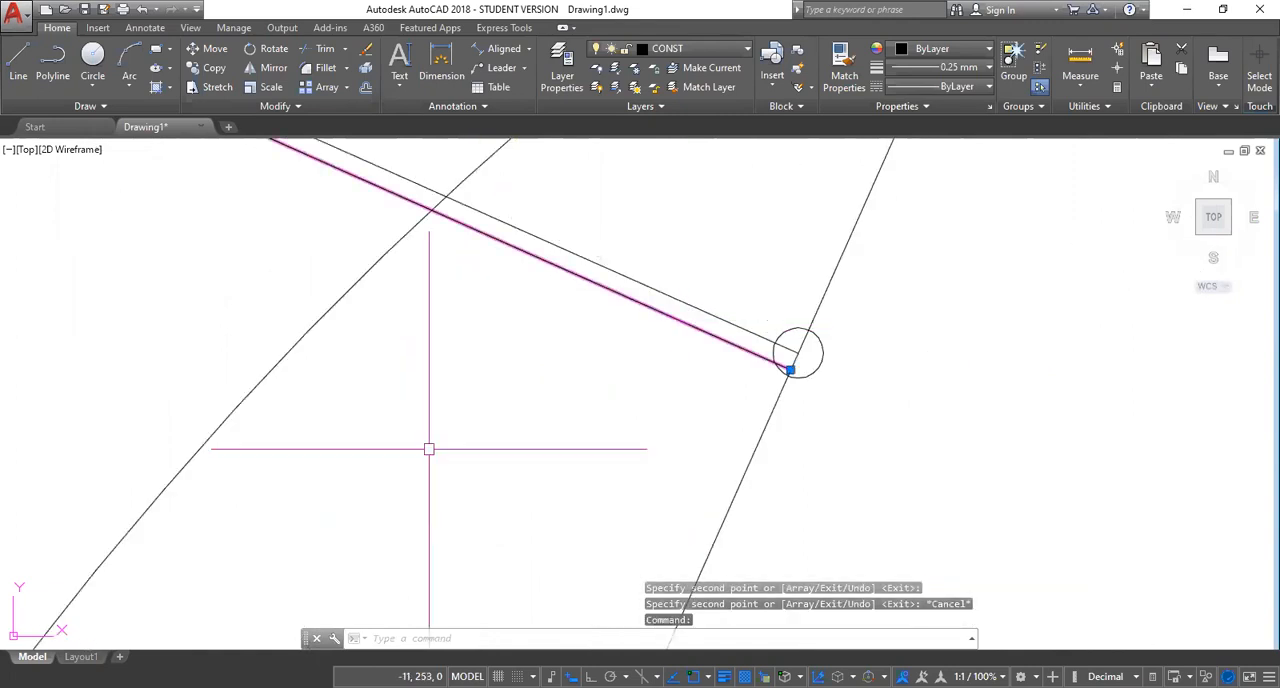
key(Delete)
scroll(531, 503, down, 6)
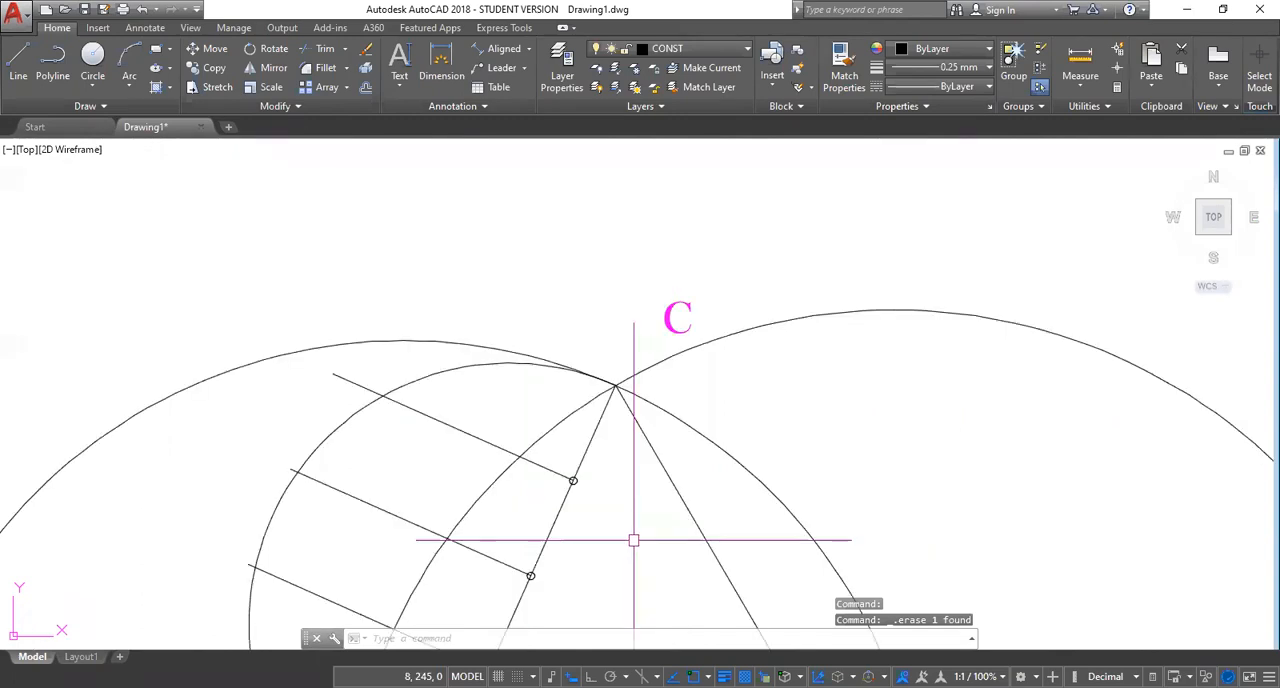
scroll(638, 552, down, 3)
Draw an arc centred at C from where the perpendicular nearest C meets the semicircle, ending just past side AC.
middle_drag(638, 566, 568, 384)
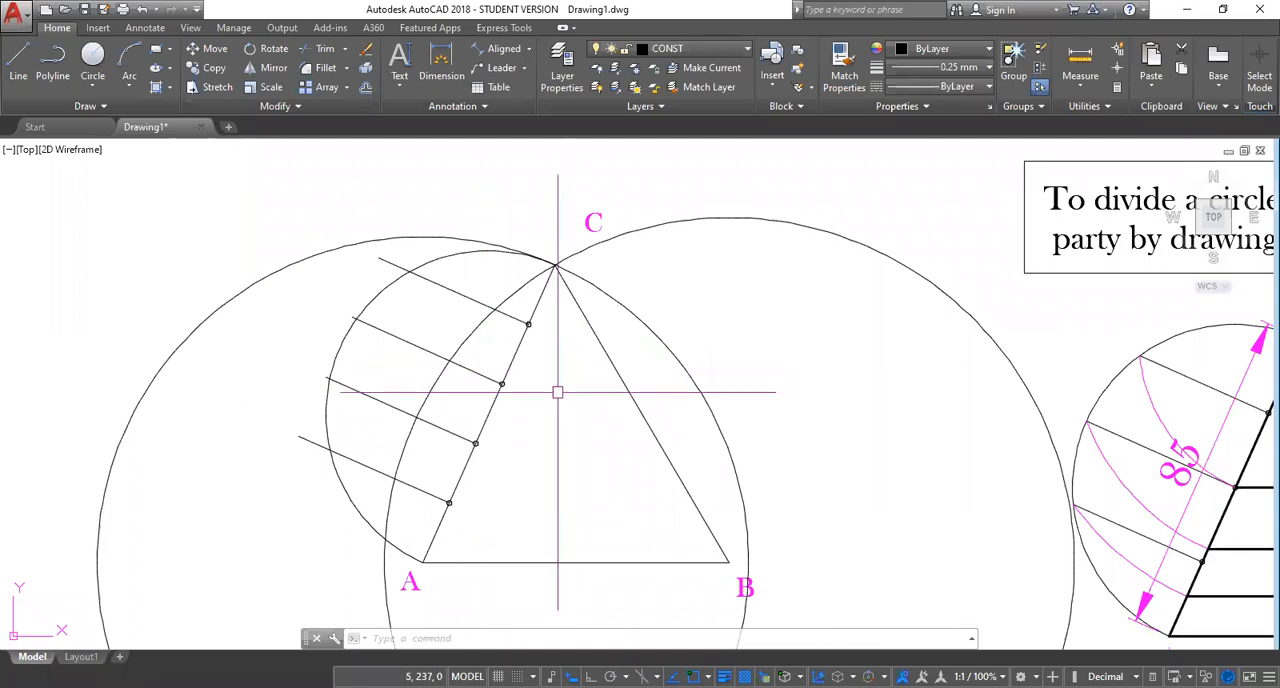
middle_drag(557, 392, 437, 535)
scroll(428, 438, up, 2)
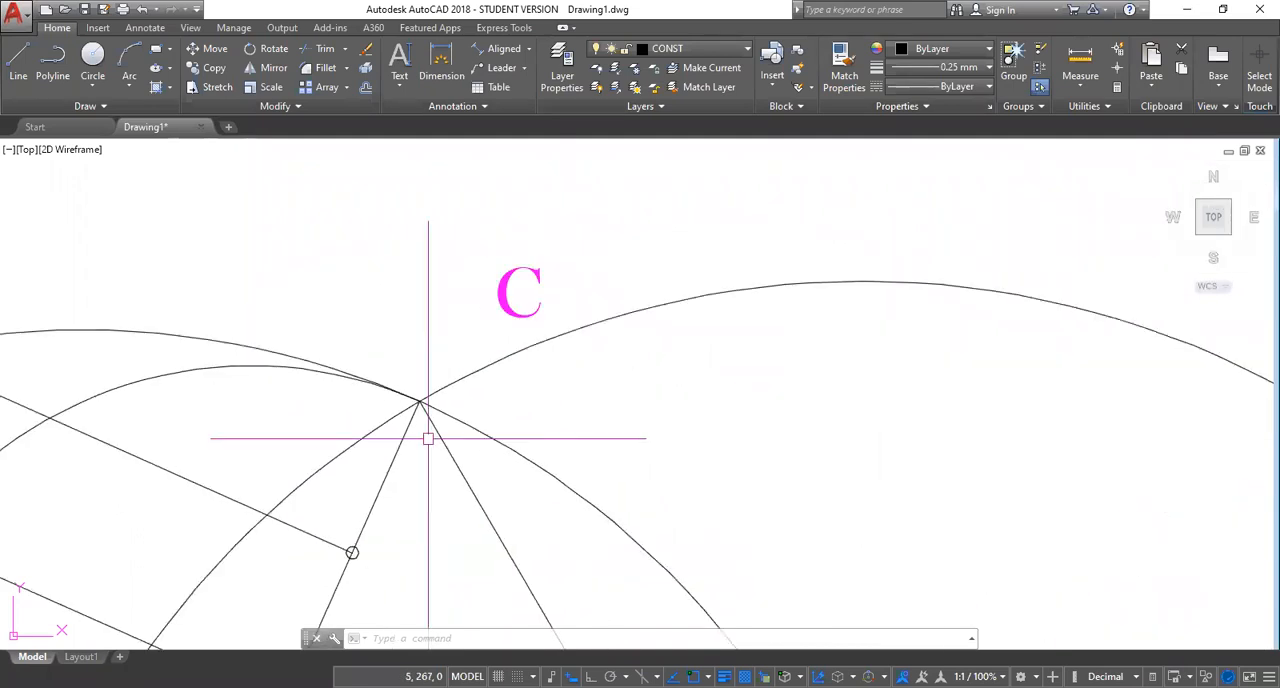
scroll(415, 477, down, 2)
mouse_move(415, 477)
middle_down()
mouse_move(541, 350)
mouse_move(581, 355)
middle_up()
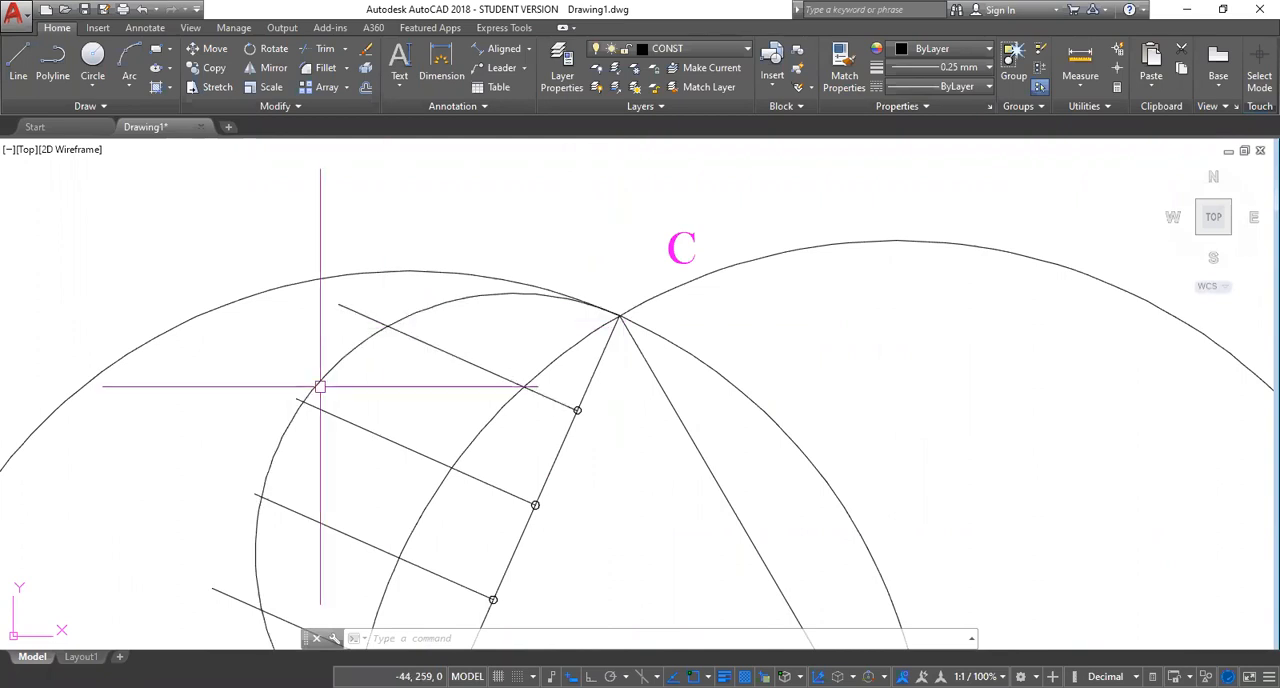
middle_drag(628, 470, 505, 420)
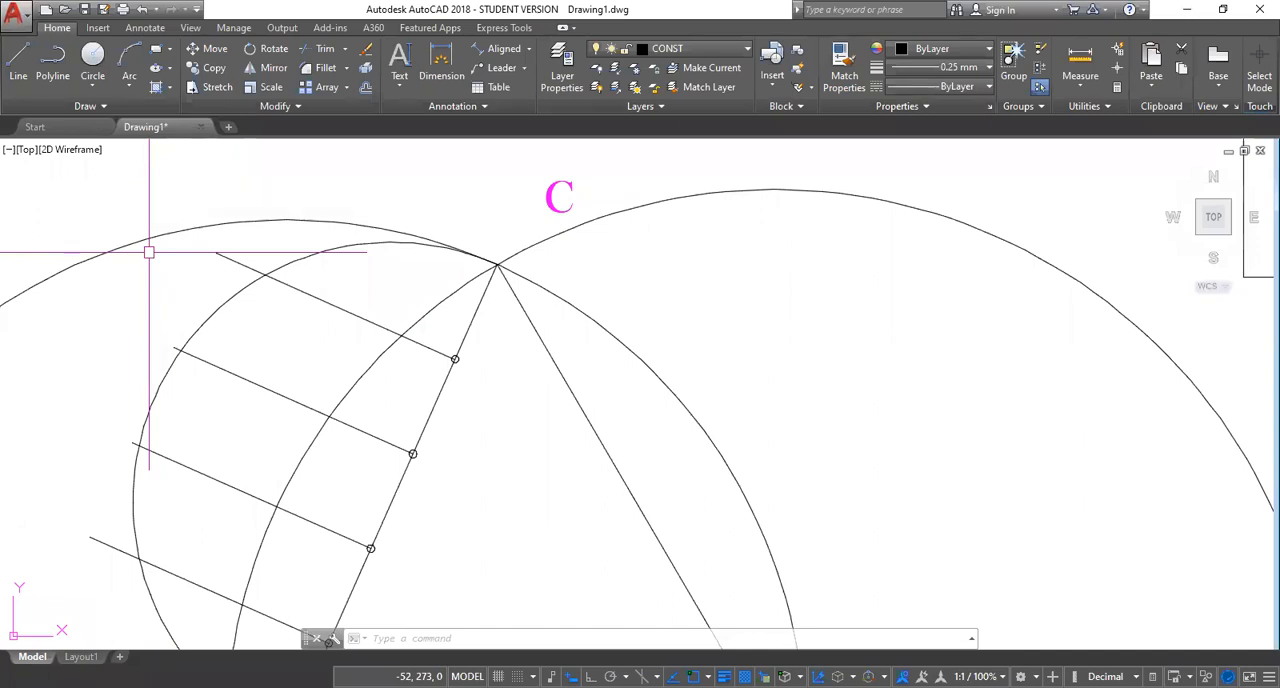
click(128, 89)
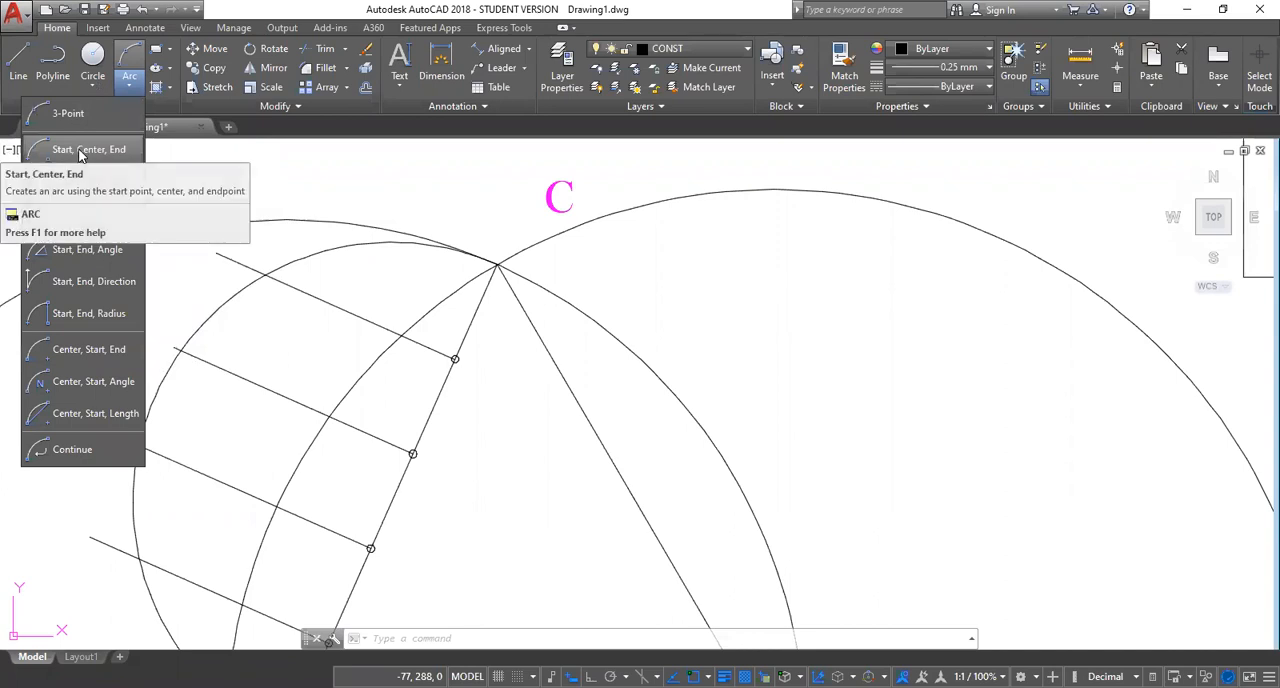
click(80, 150)
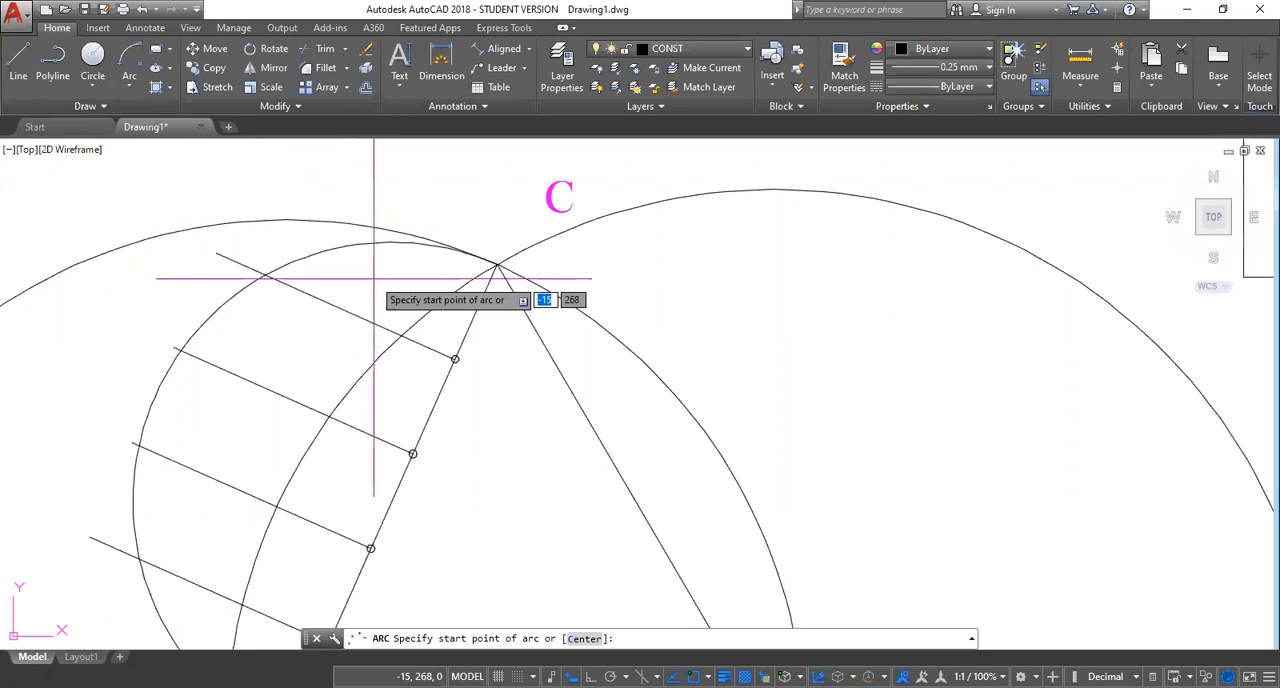
click(265, 273)
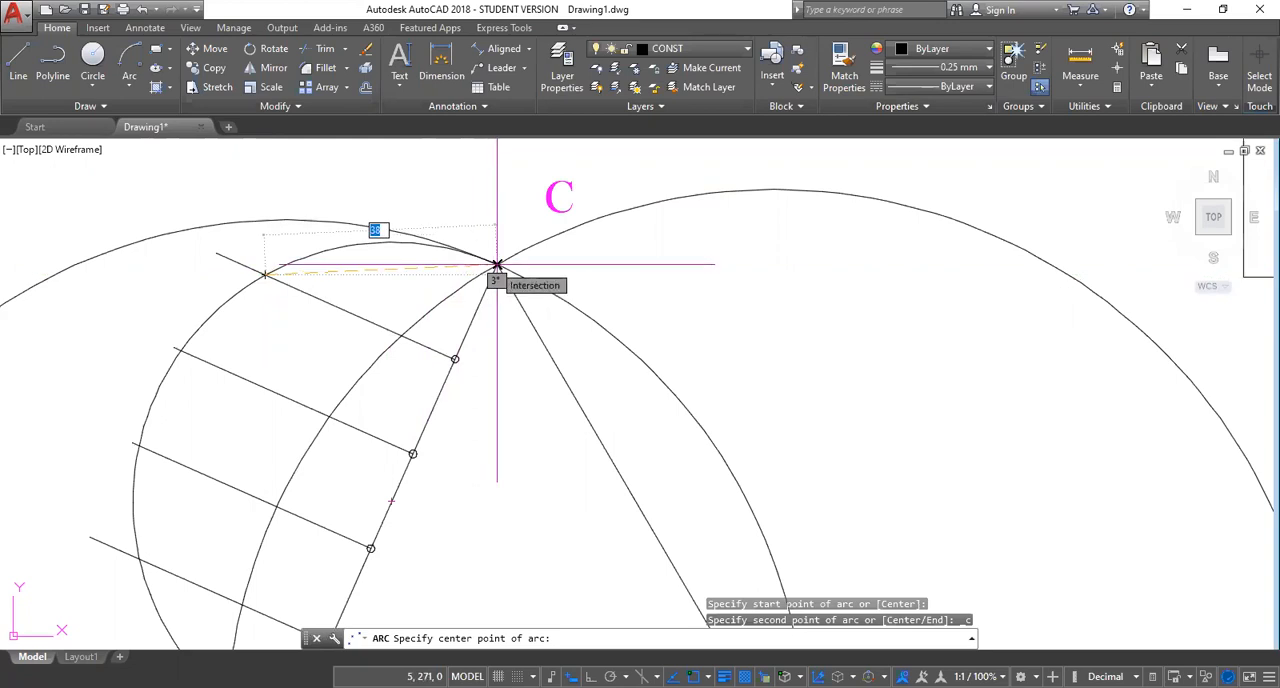
click(497, 265)
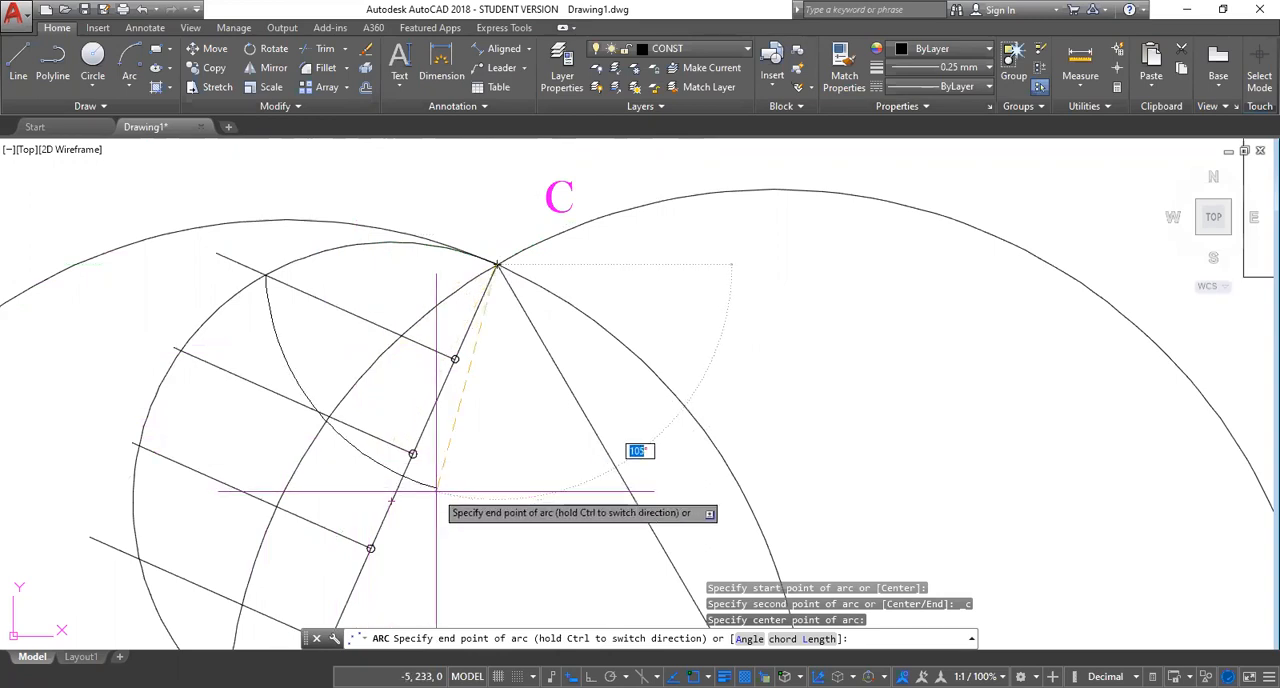
click(435, 488)
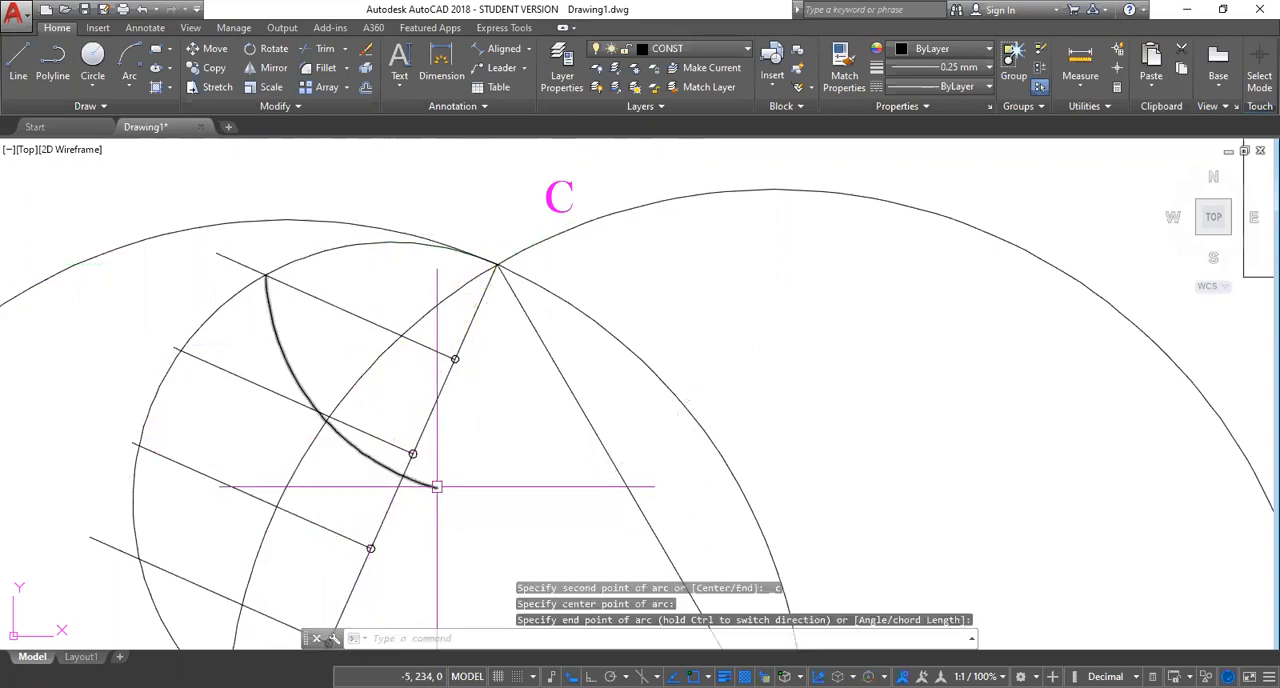
click(436, 486)
Make WINDOWS the current layer and leave the pending Arc command.
key(Return)
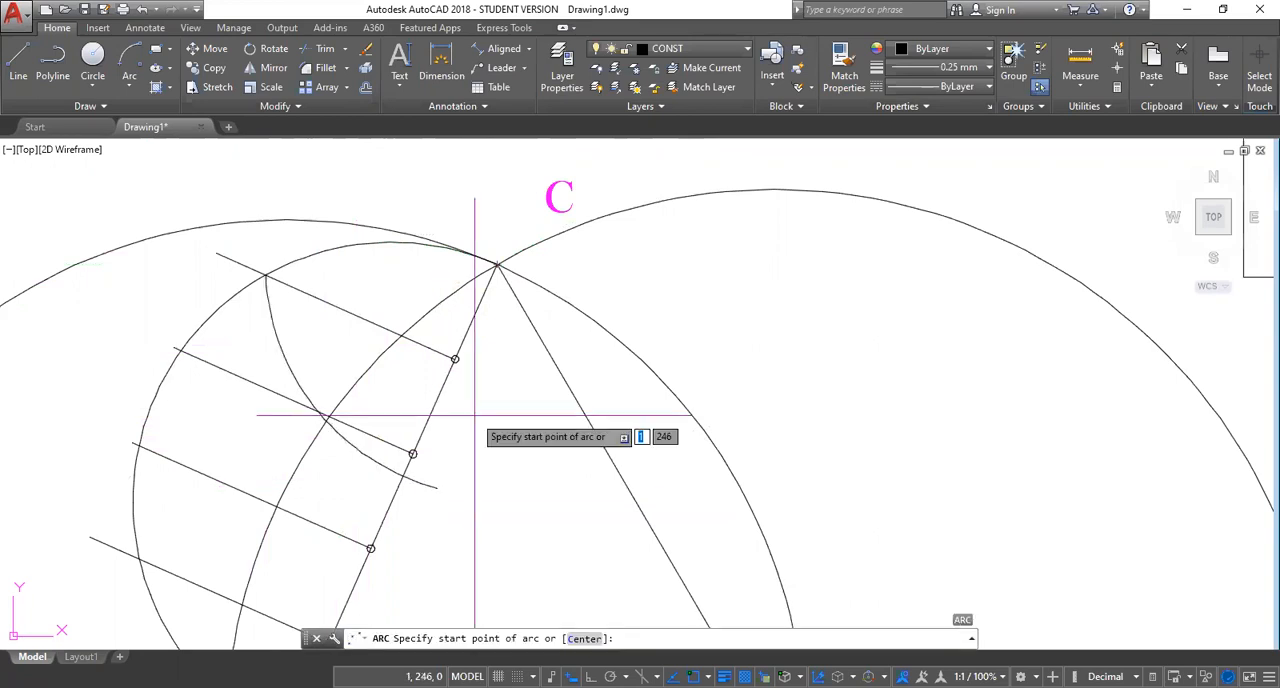
click(747, 46)
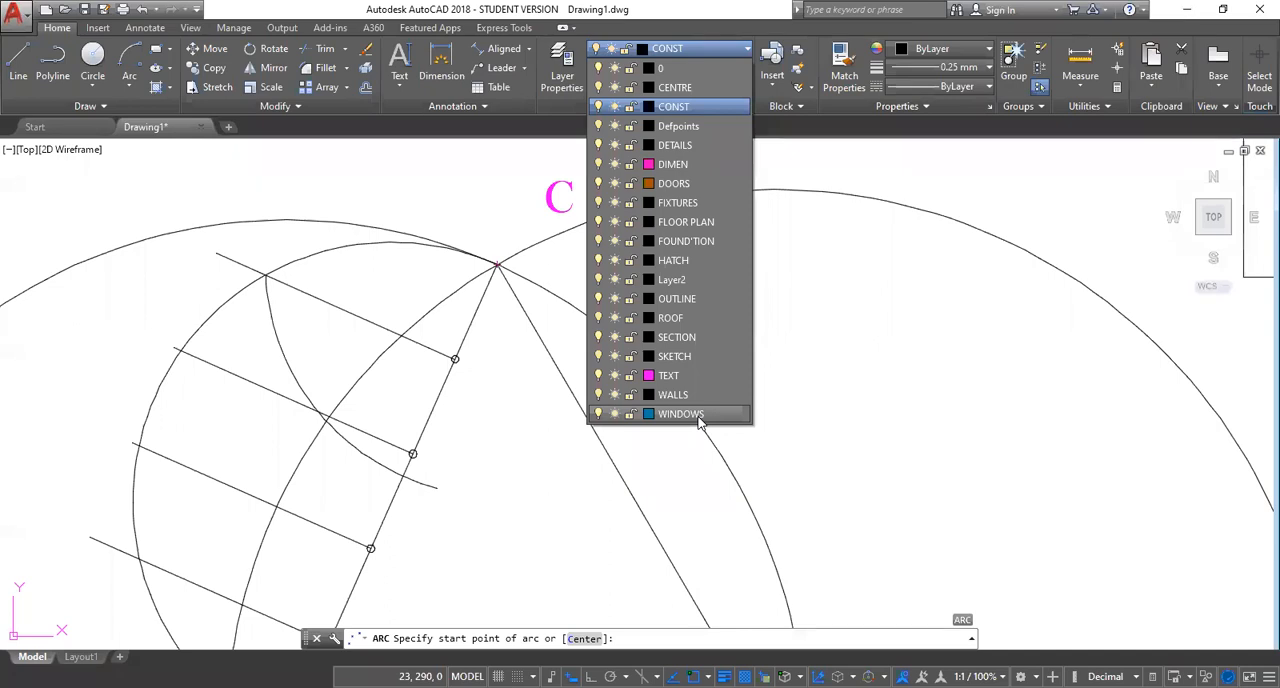
click(749, 48)
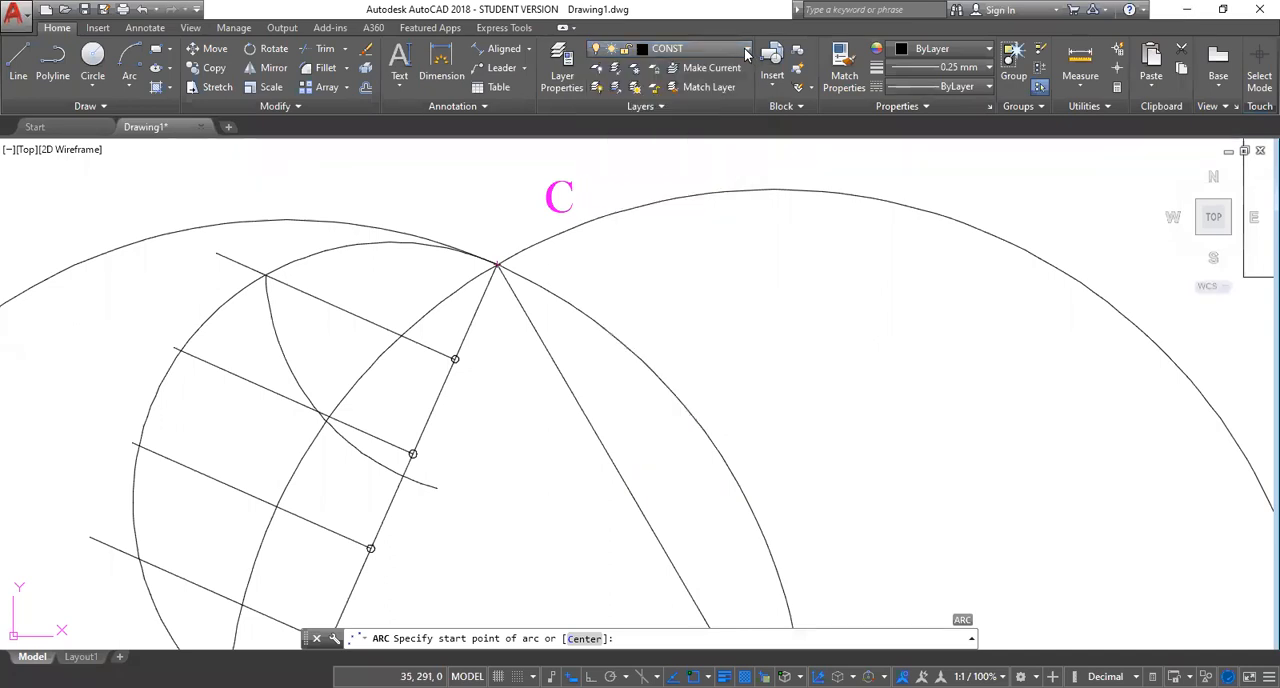
click(728, 55)
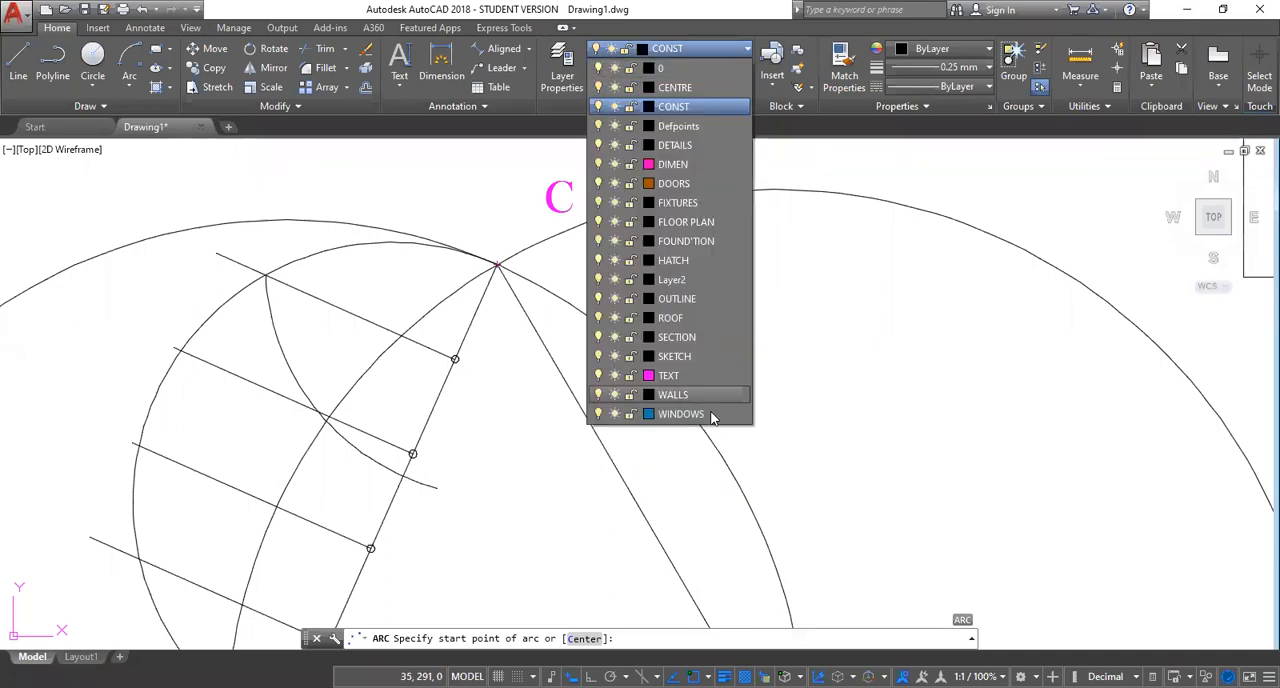
click(680, 413)
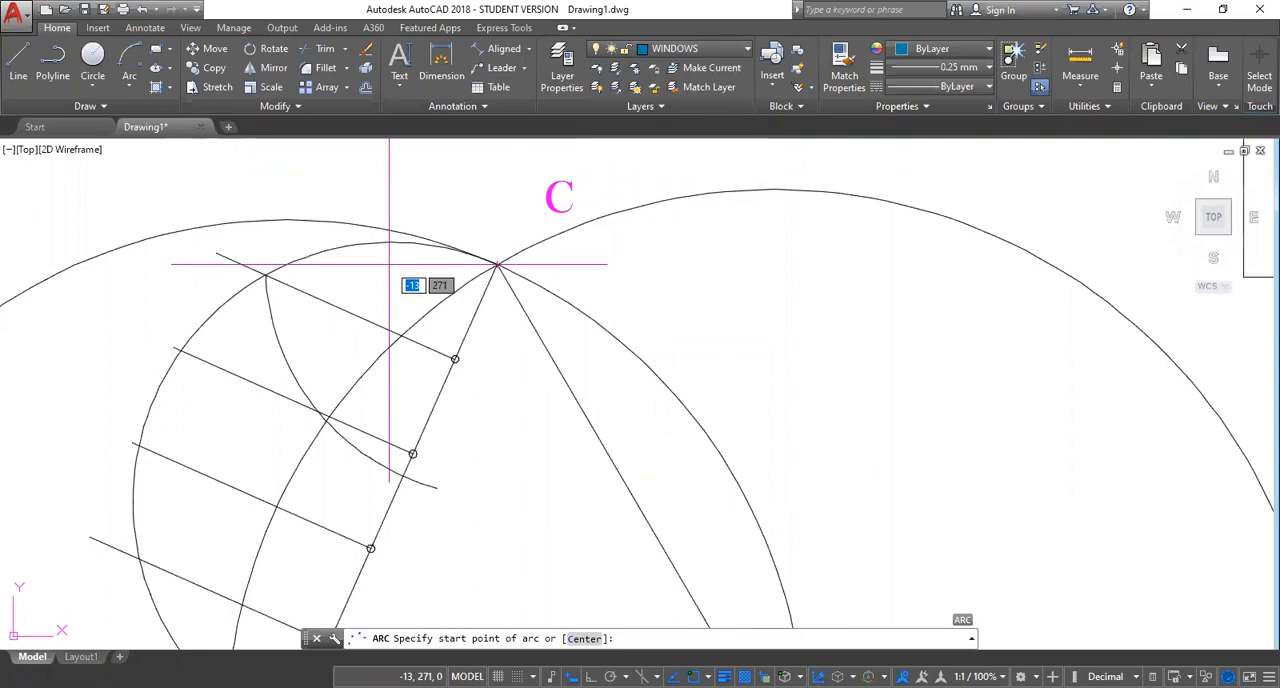
text(C)
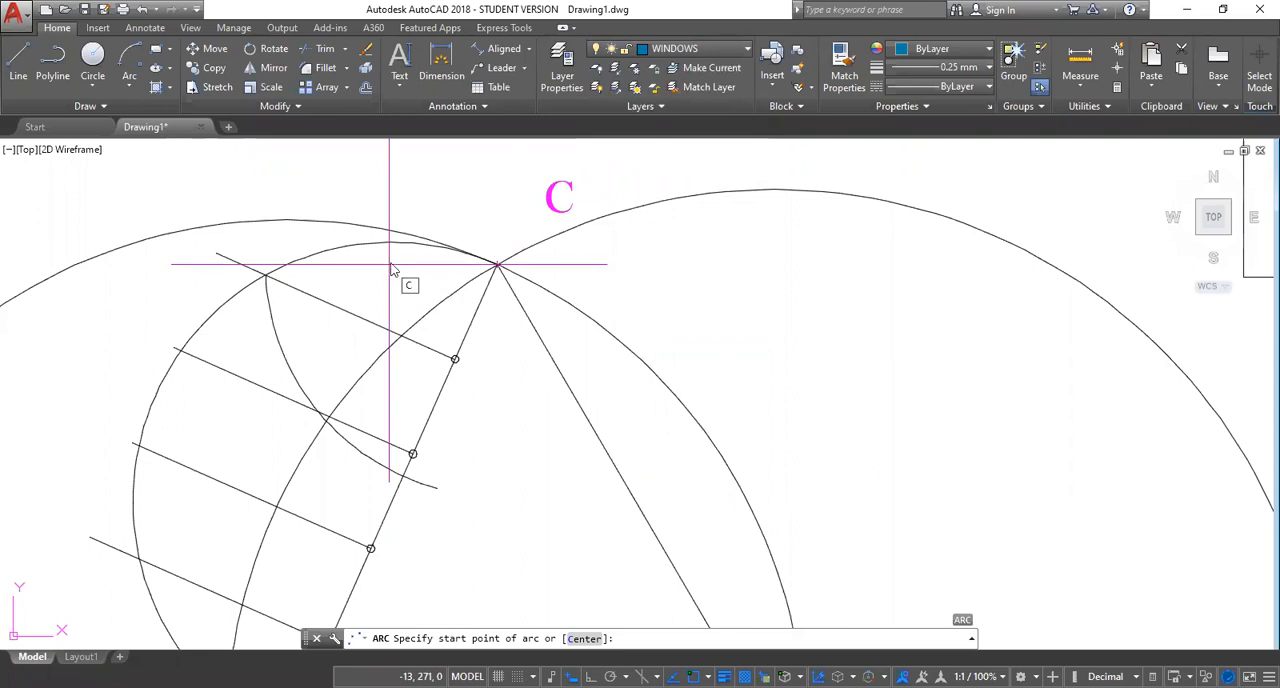
key(Escape)
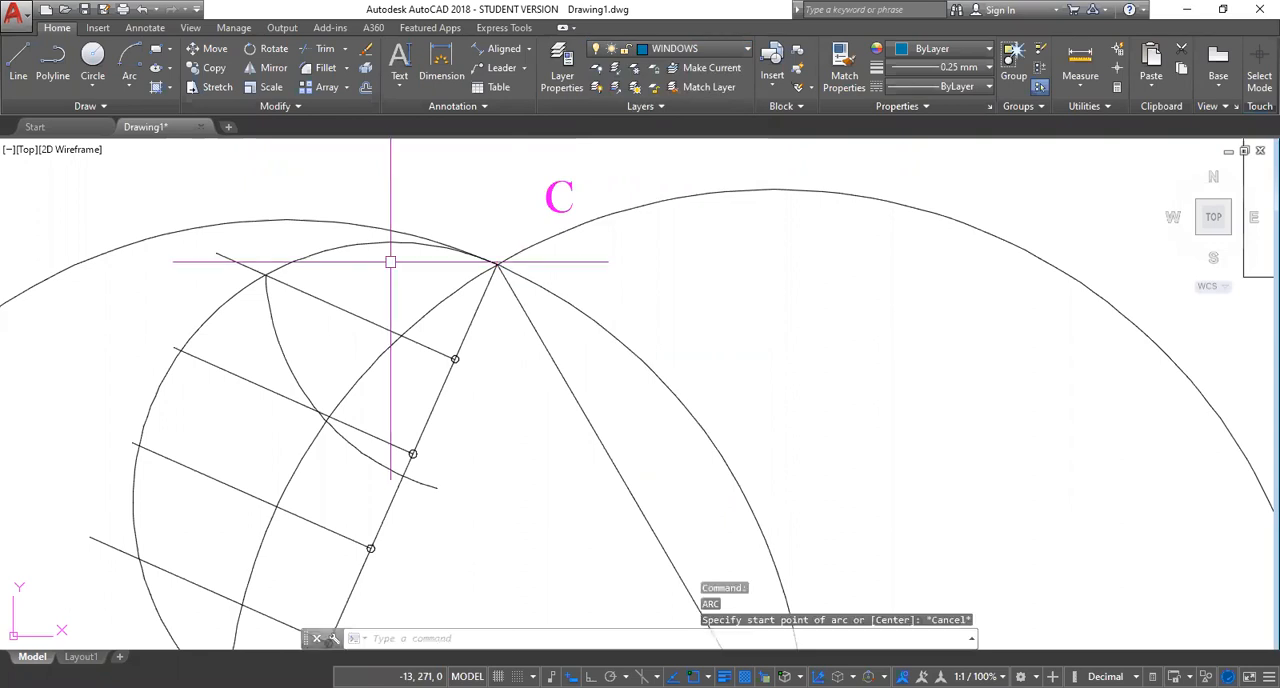
Draw an arc centred at C from the second perpendicular's intersection with the semicircle to just past side AC.
key(Return)
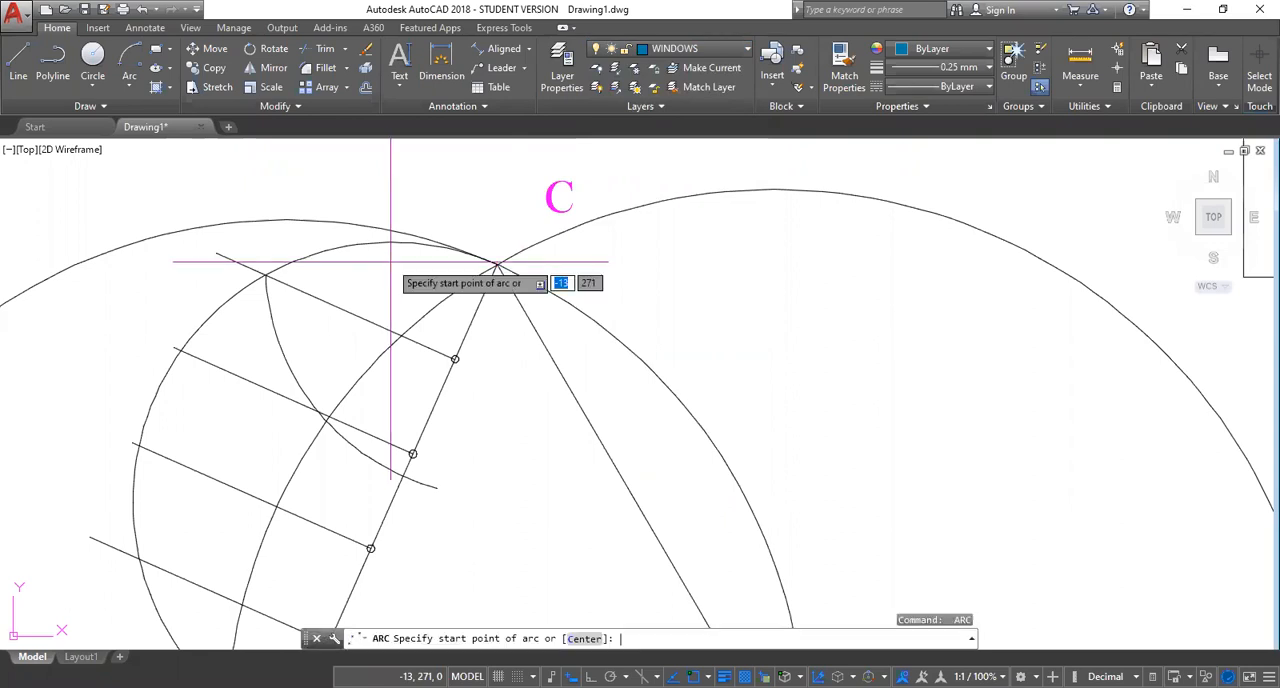
click(180, 351)
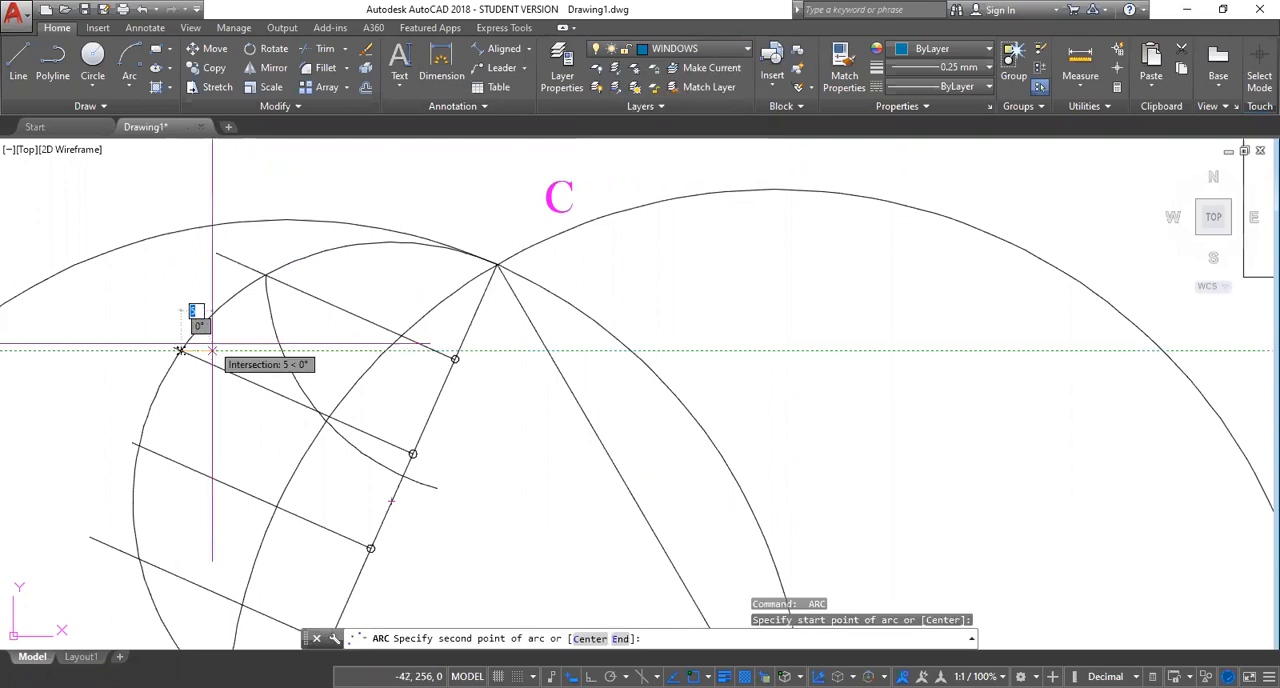
text(c)
key(Return)
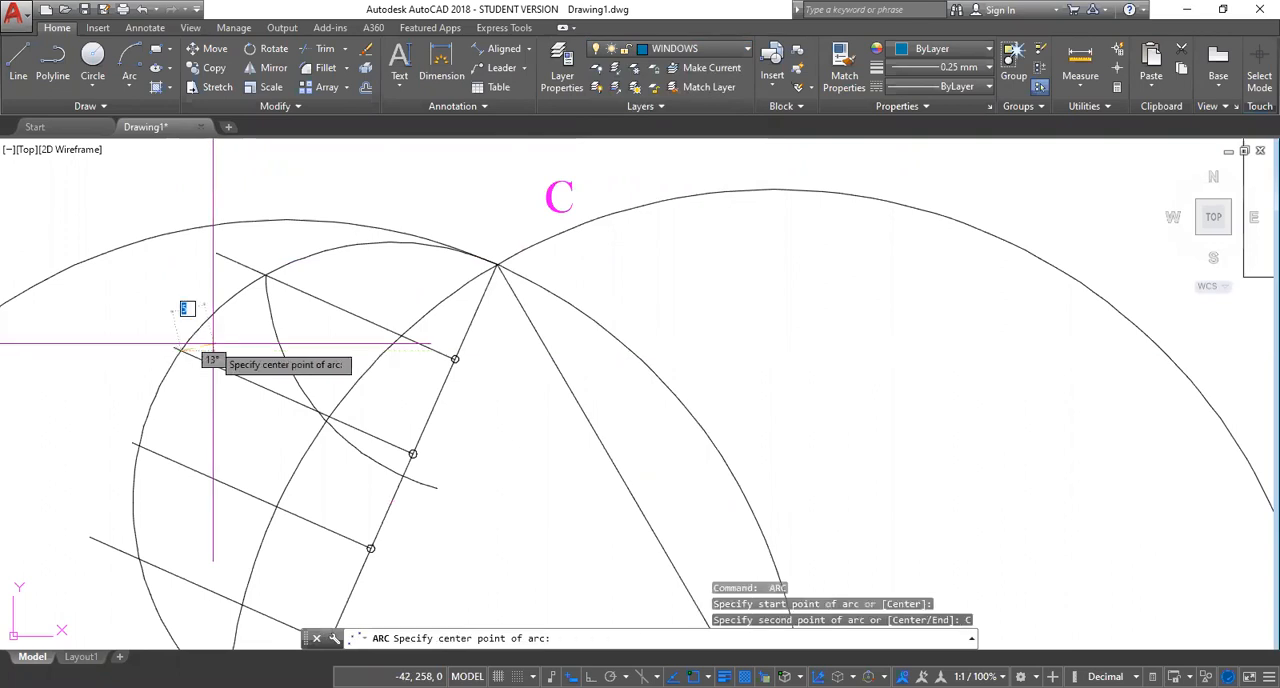
click(497, 265)
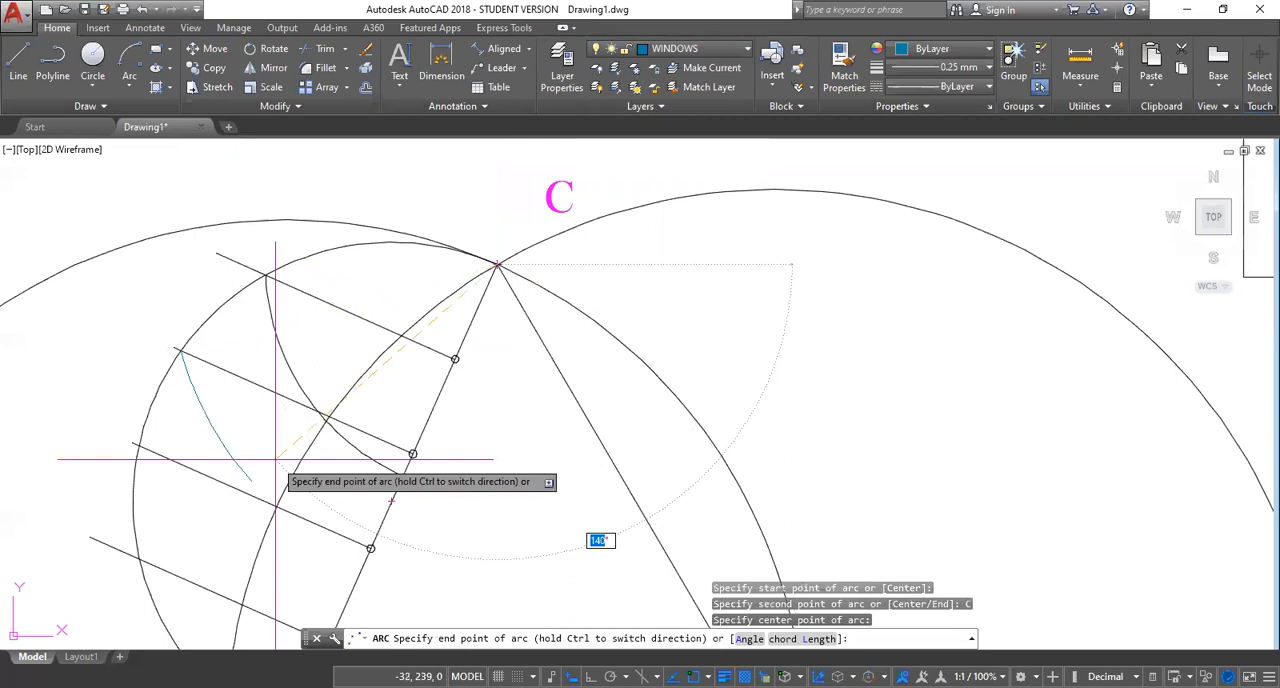
click(412, 541)
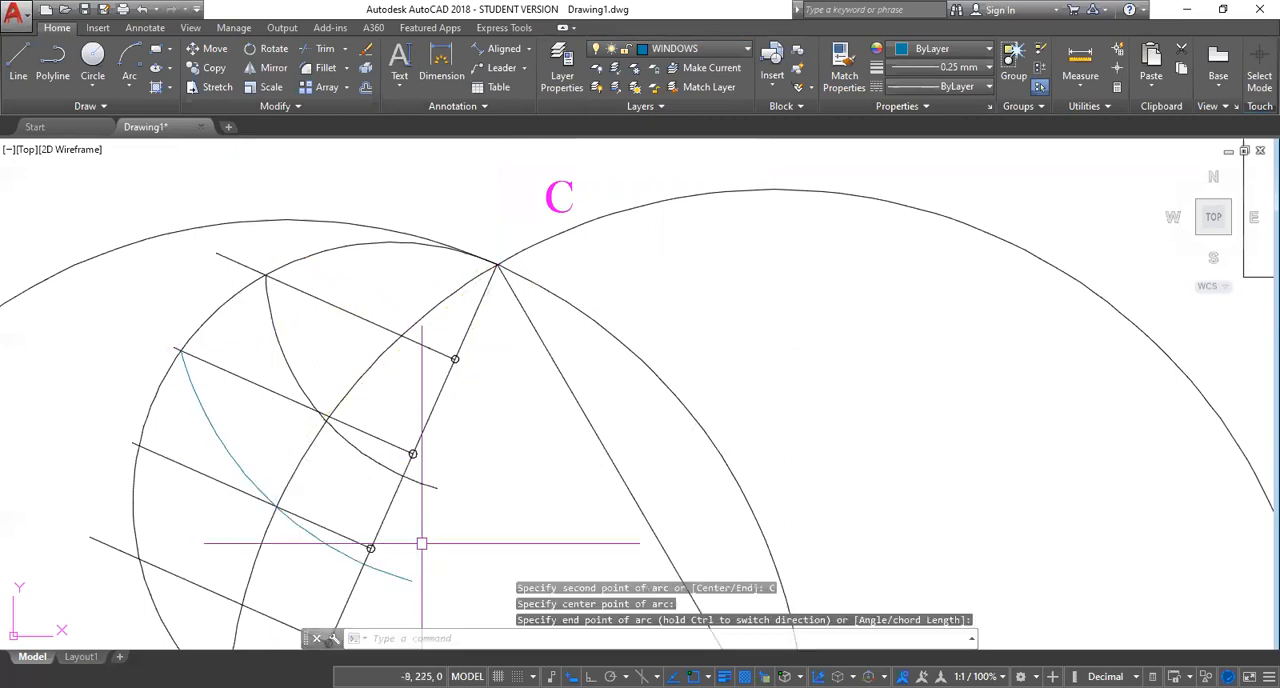
Draw an arc centred at C from the third perpendicular's intersection with the semicircle to just past side AC.
key(Return)
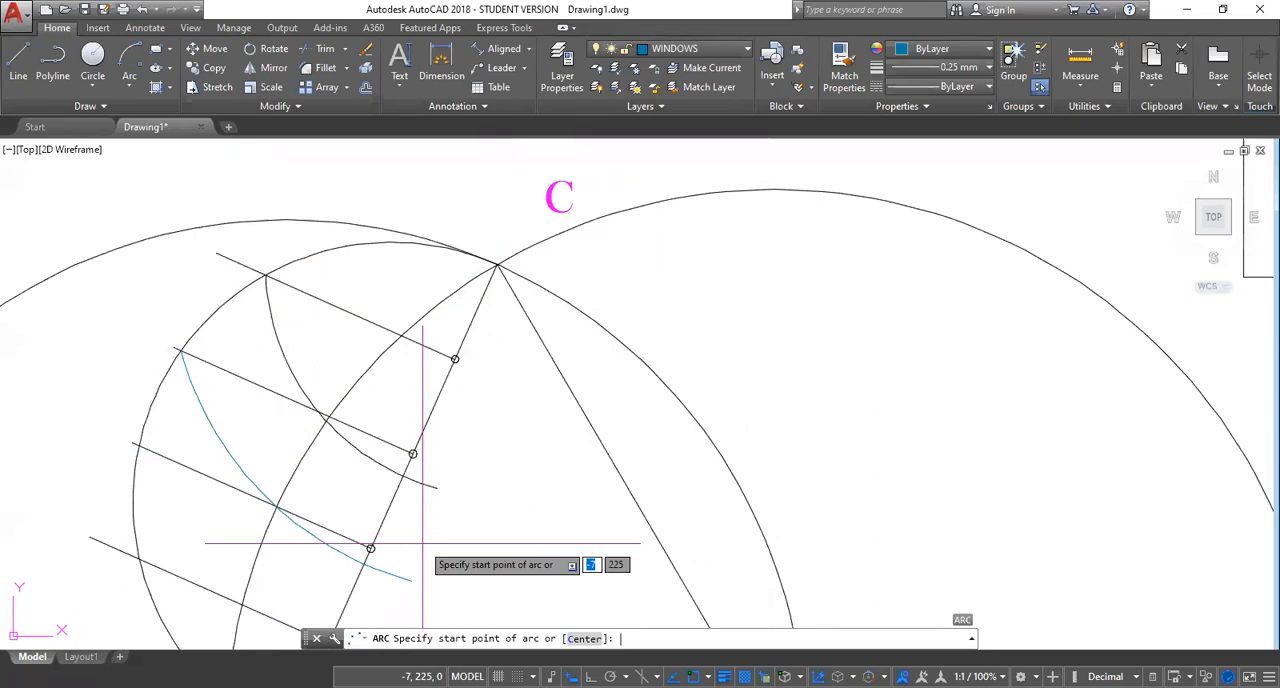
middle_drag(422, 543, 411, 440)
scroll(491, 416, down, 2)
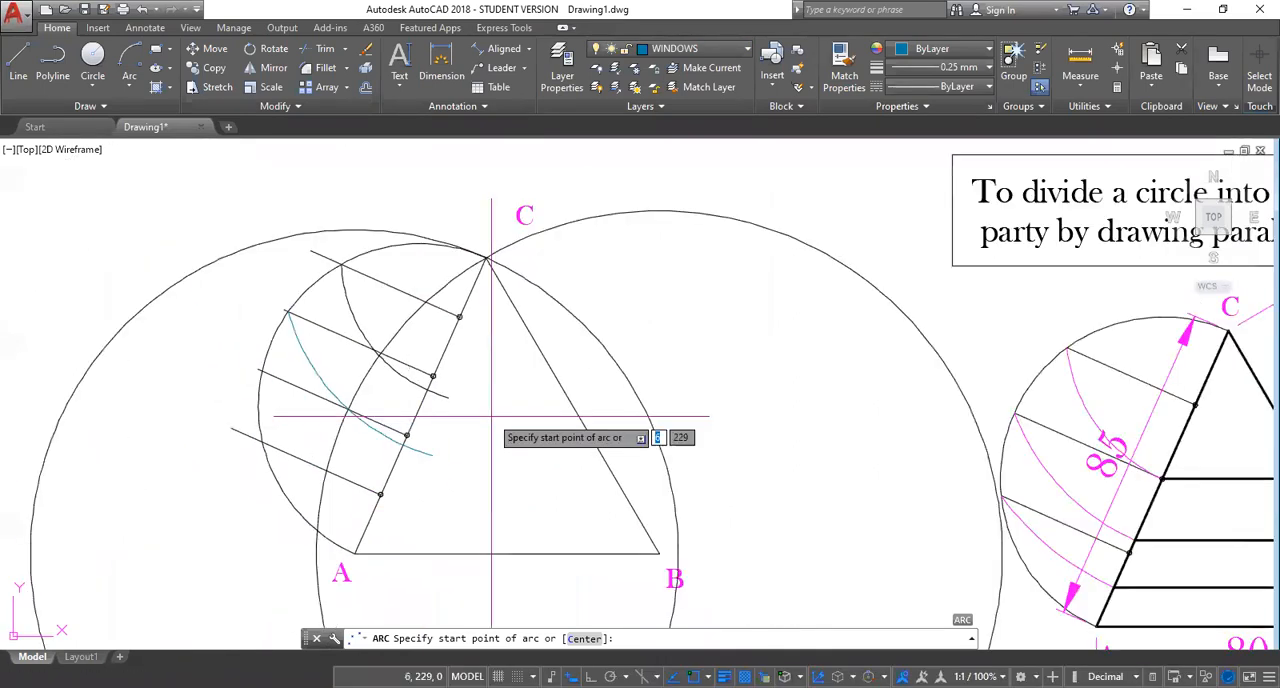
middle_drag(491, 416, 491, 404)
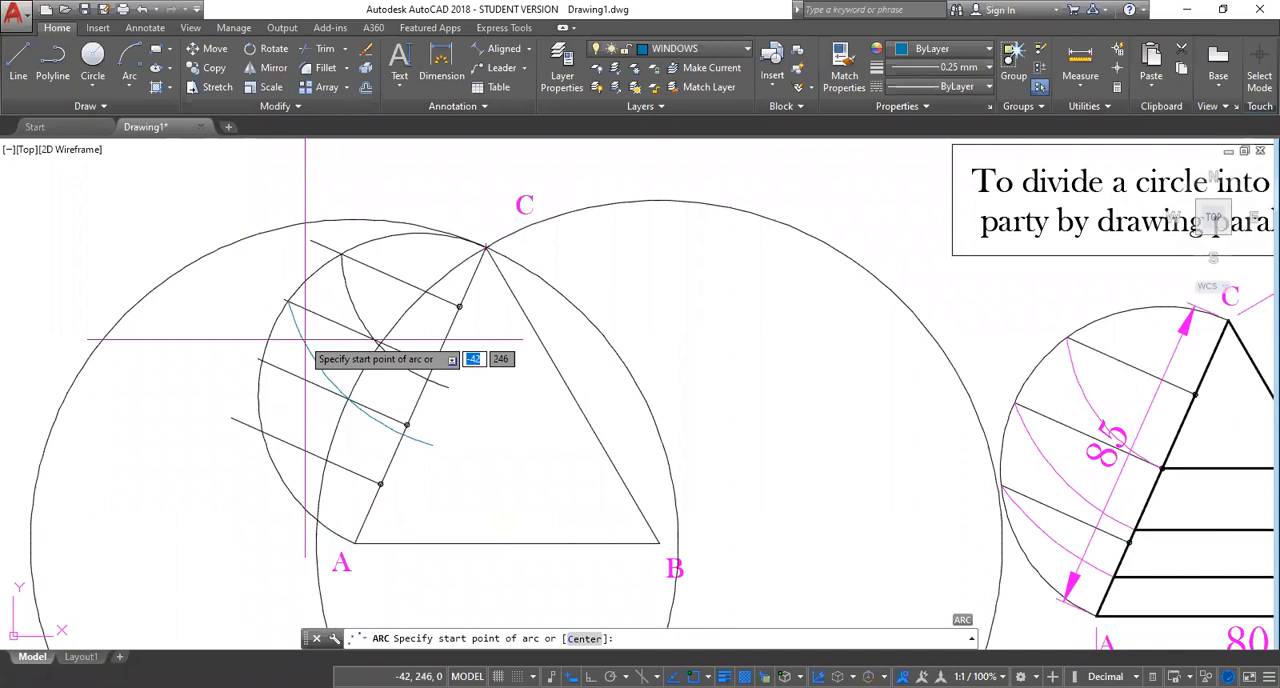
click(262, 360)
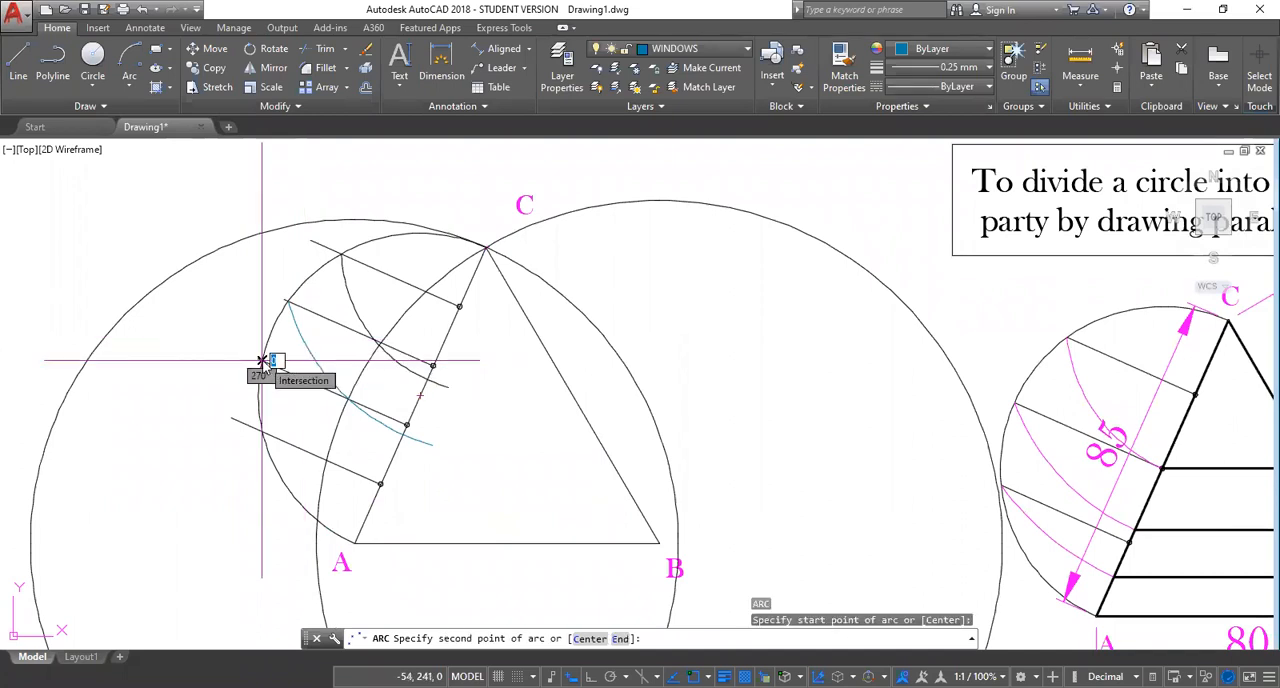
text(c)
key(Return)
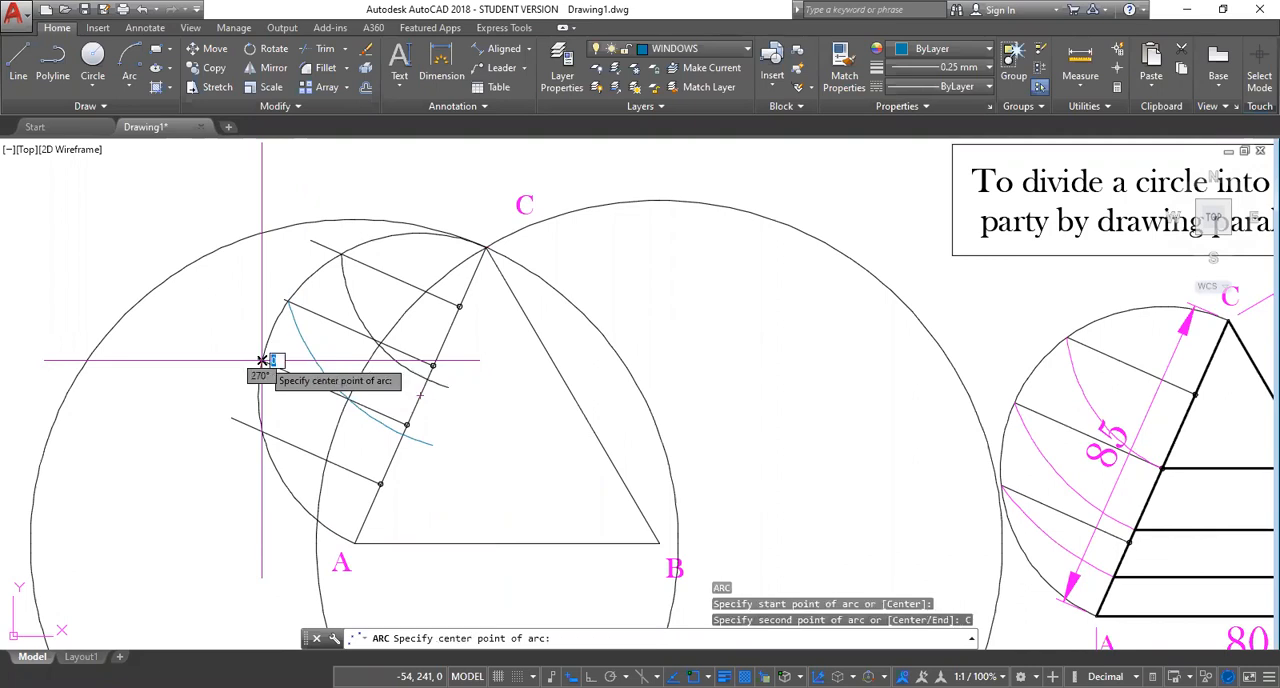
click(485, 247)
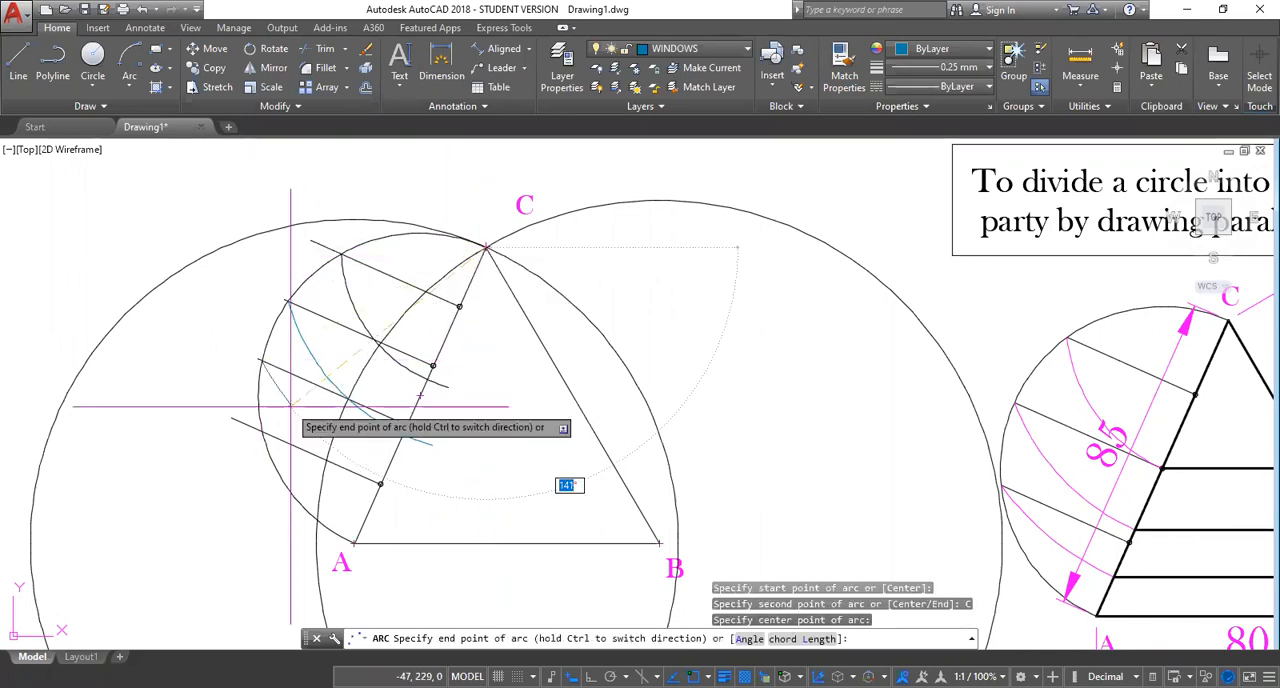
click(430, 487)
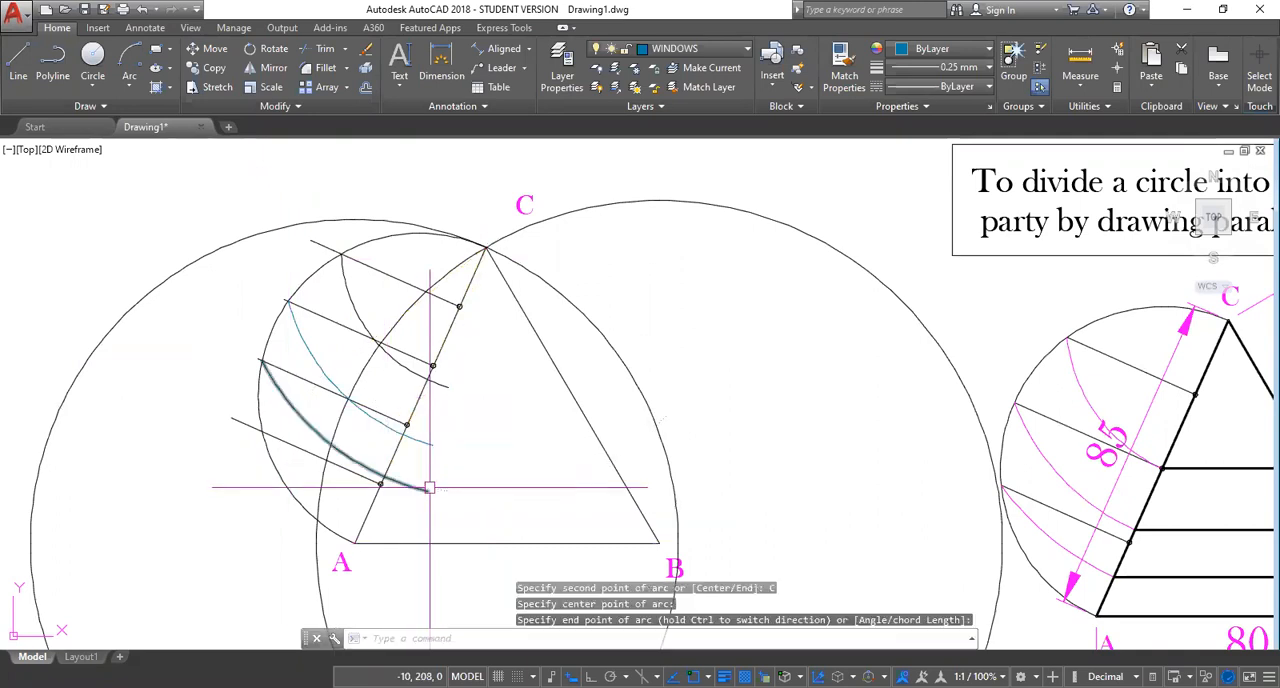
Draw an arc centred at C from the fourth perpendicular's intersection with the semicircle to just past side AC.
key(Return)
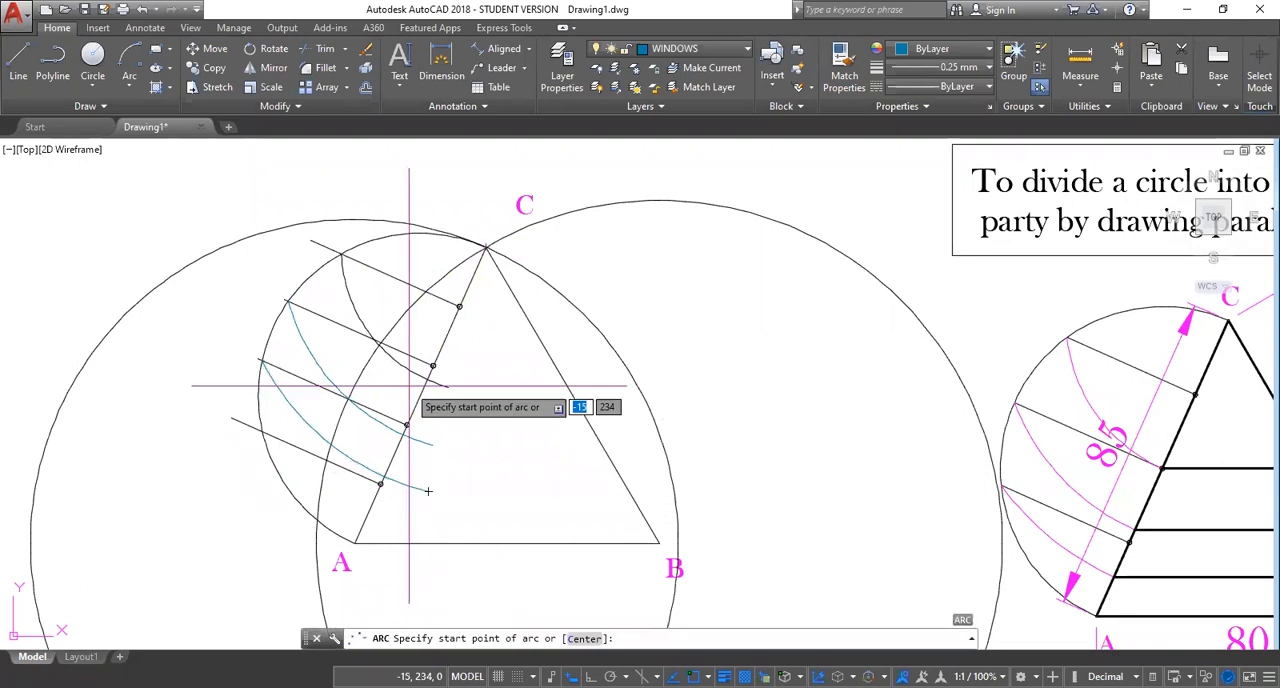
click(262, 431)
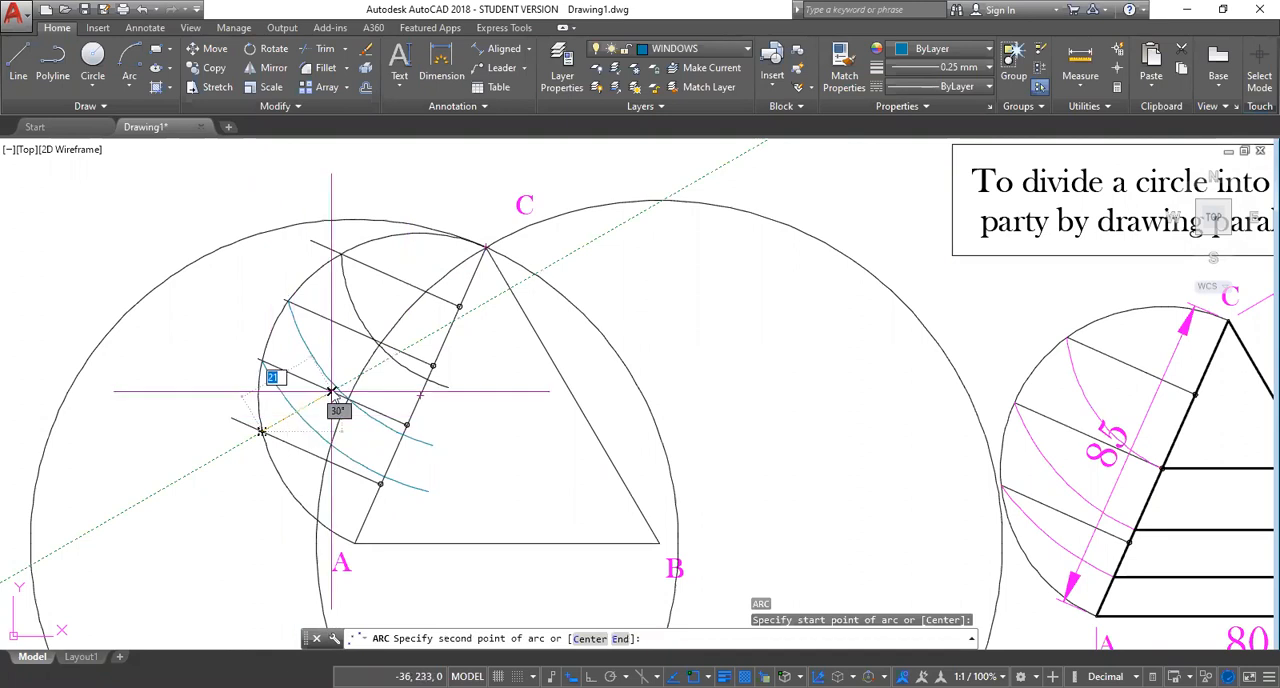
text(c)
key(Return)
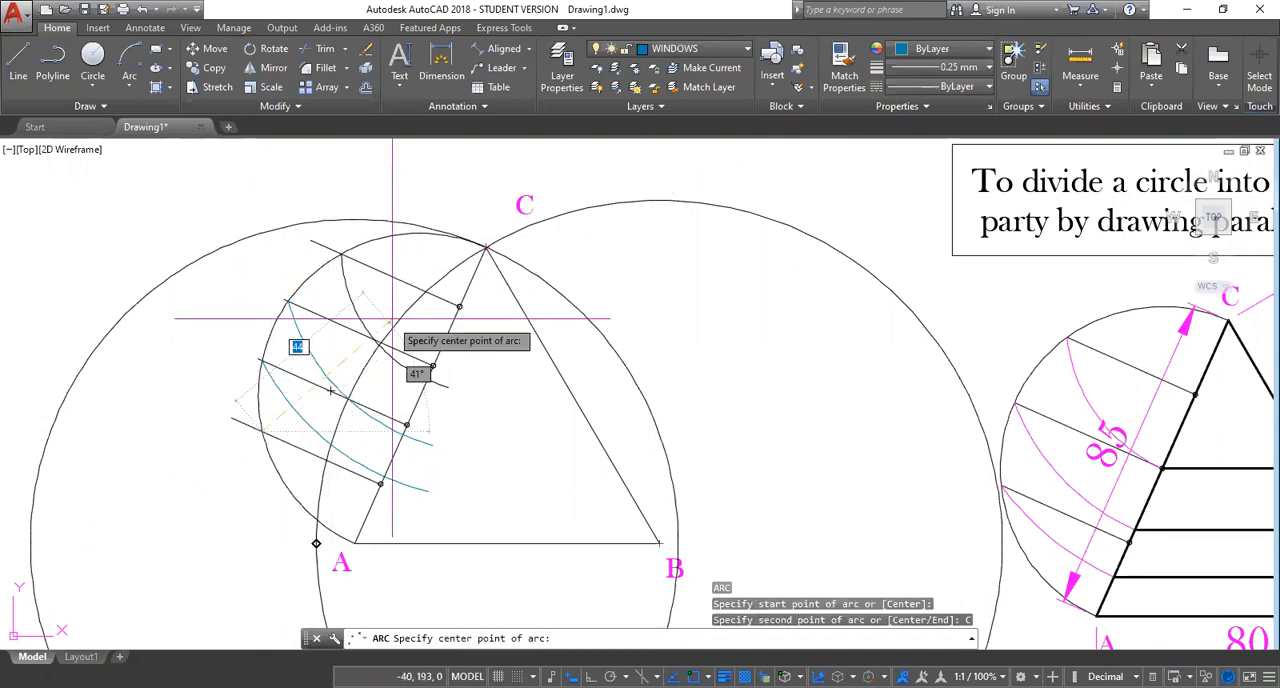
click(485, 247)
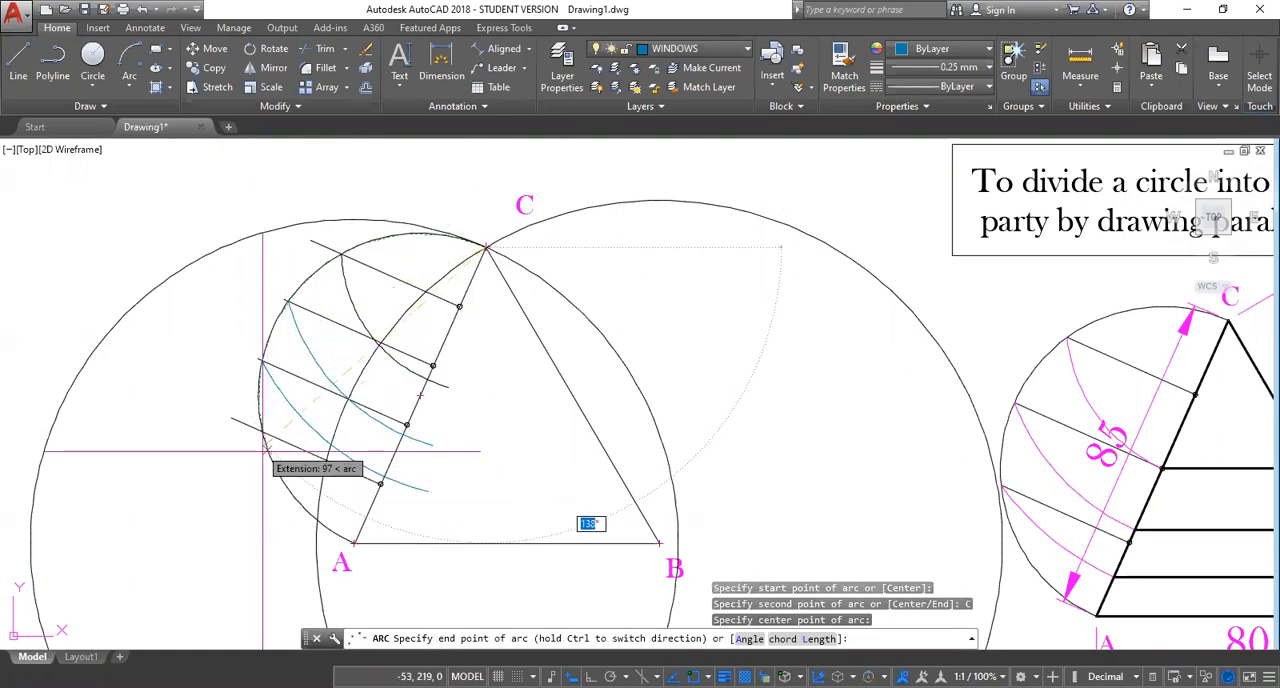
click(402, 532)
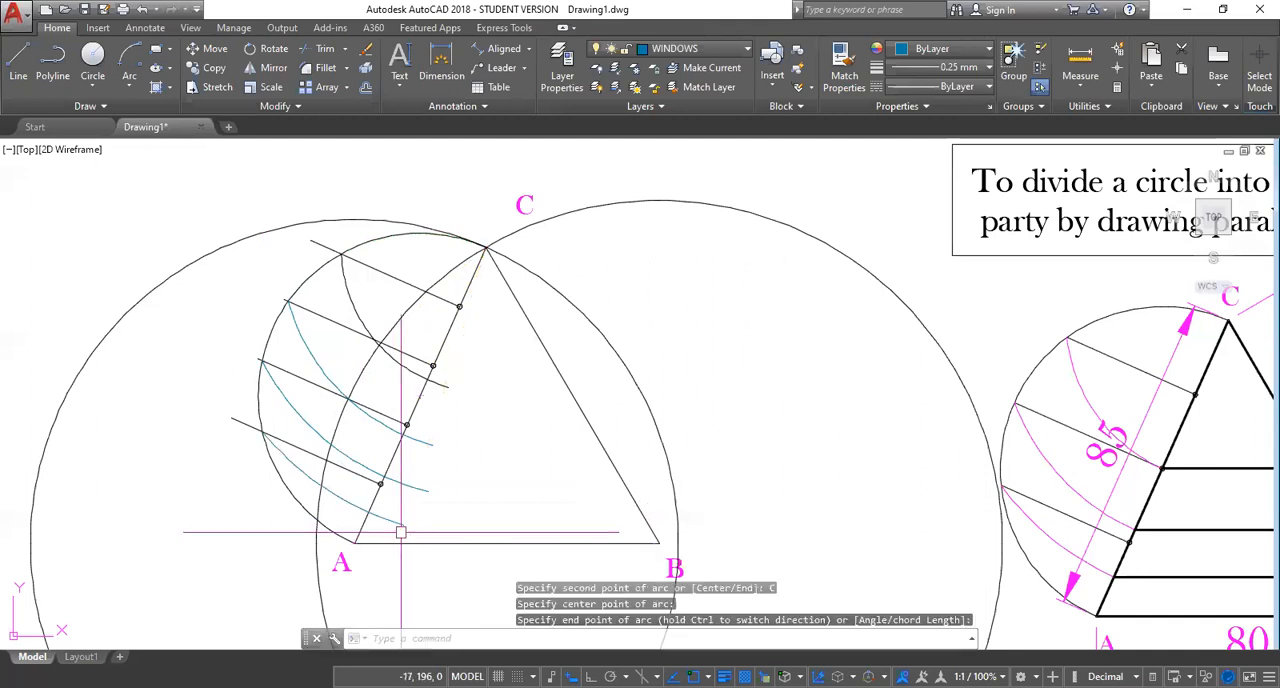
key(Escape)
Trim the ends of all four arcs that extend past side AC, using a fence along that side.
scroll(503, 508, down, 2)
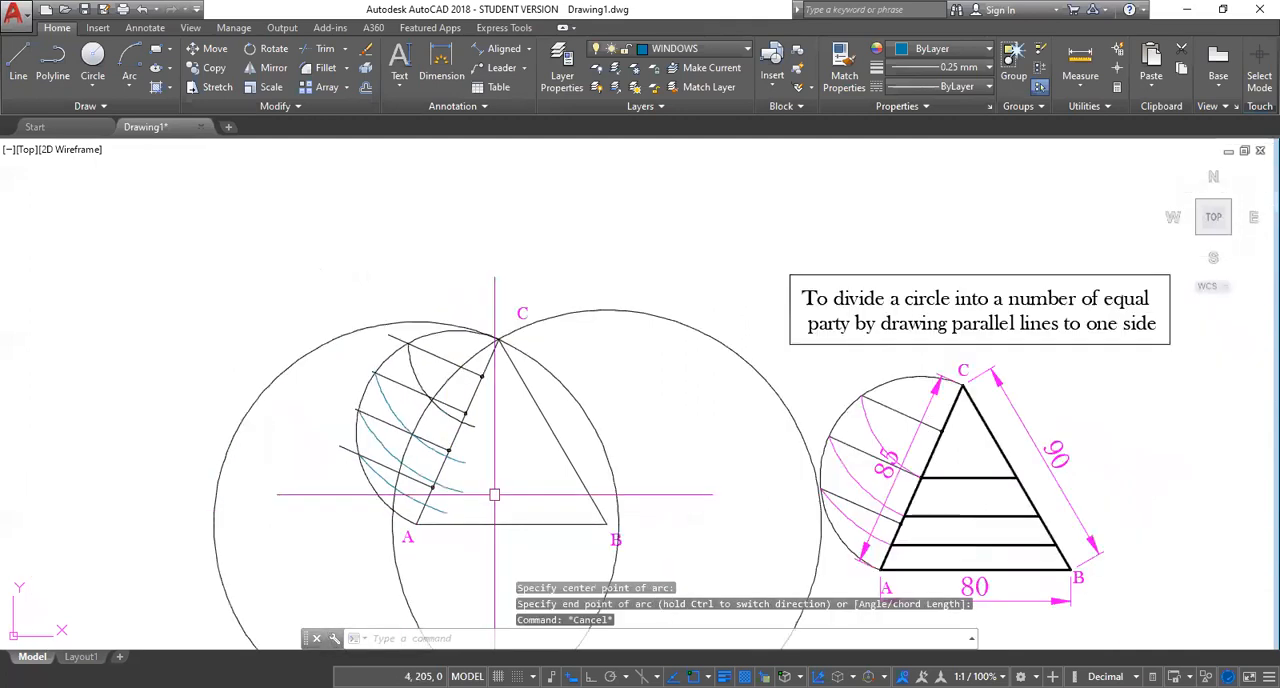
scroll(494, 494, up, 4)
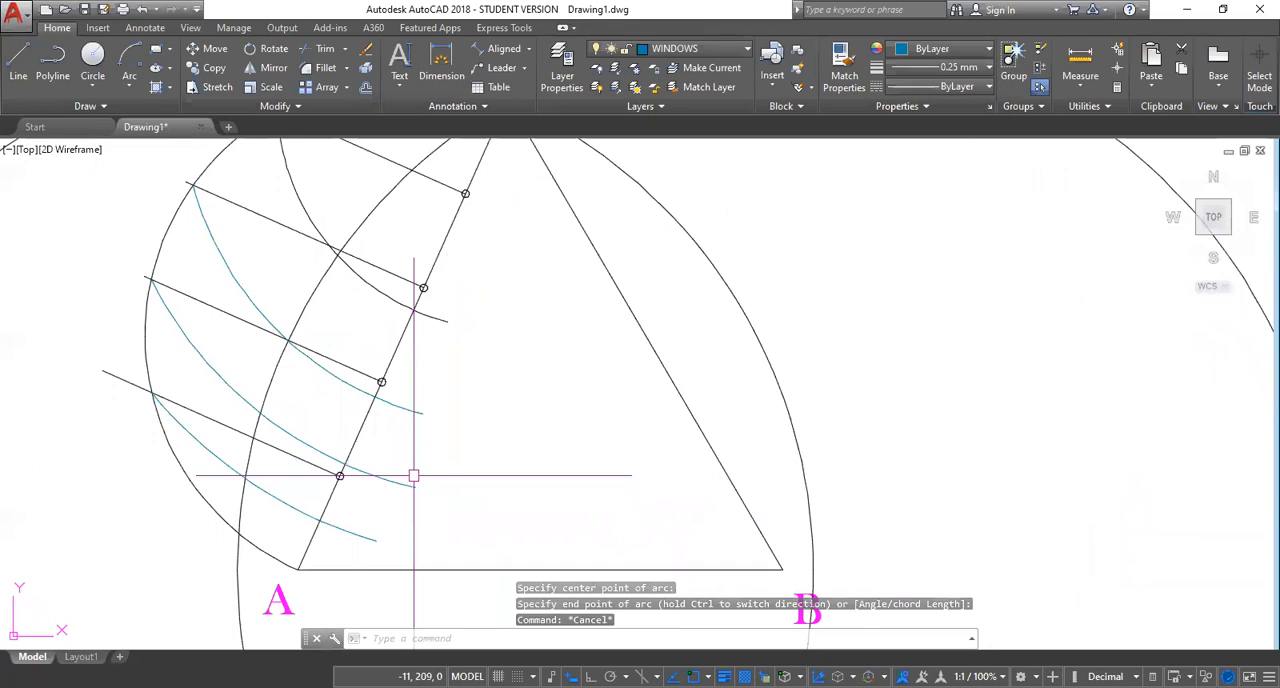
middle_drag(414, 476, 396, 432)
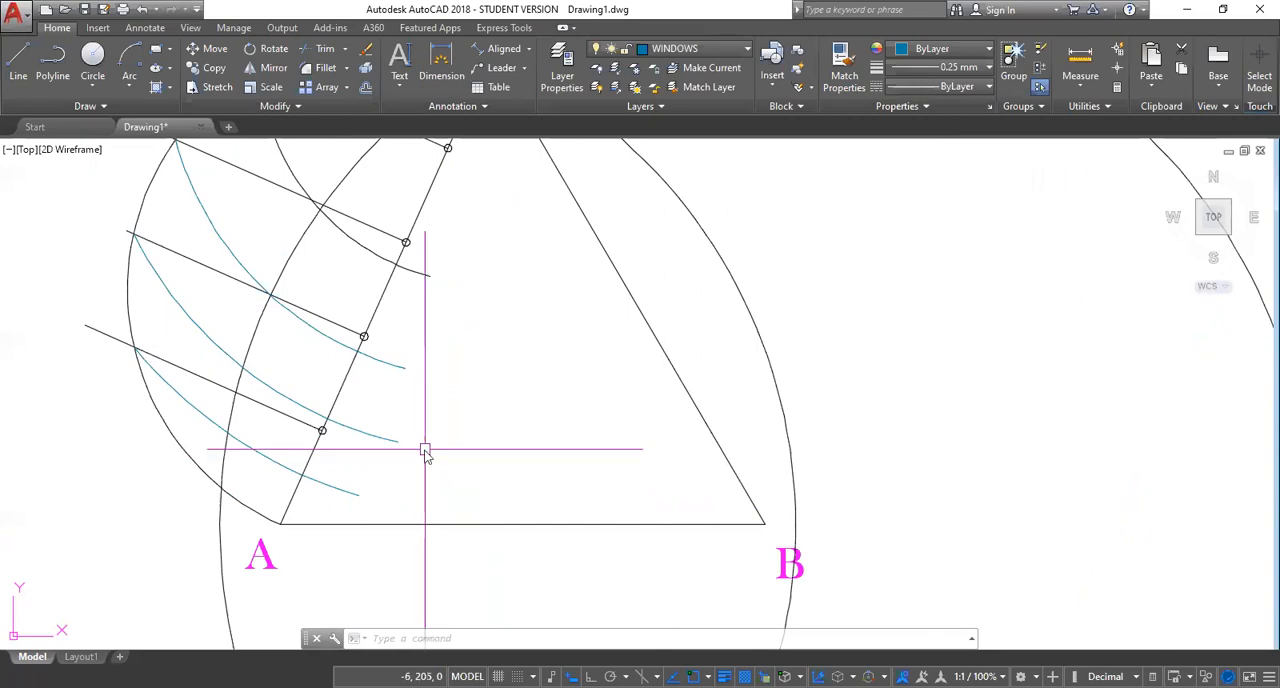
text(Tr)
key(Return)
key(Return)
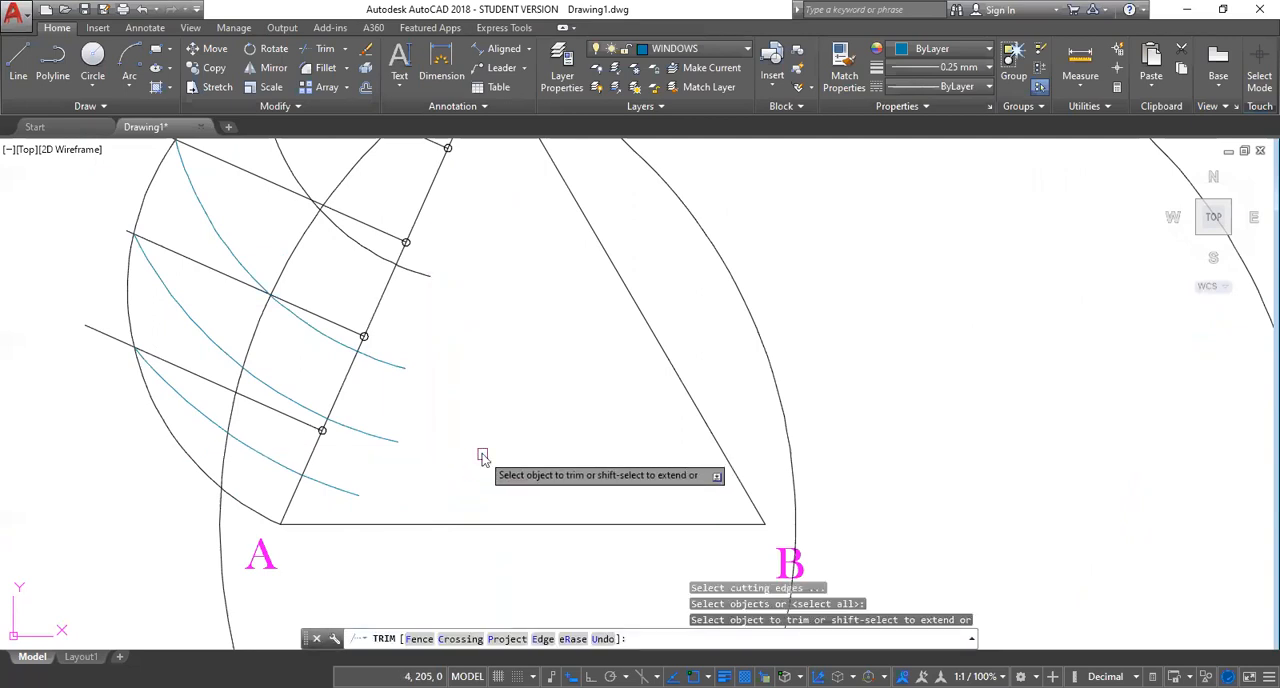
text(f)
key(Return)
click(430, 250)
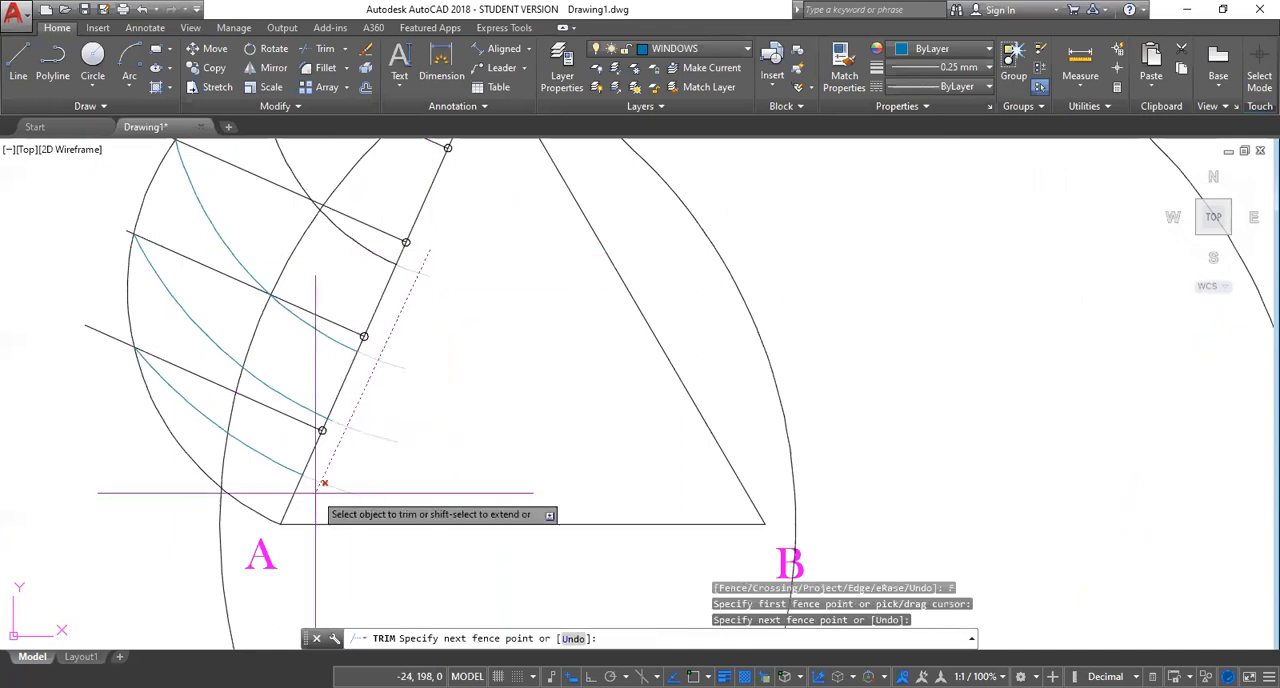
click(324, 484)
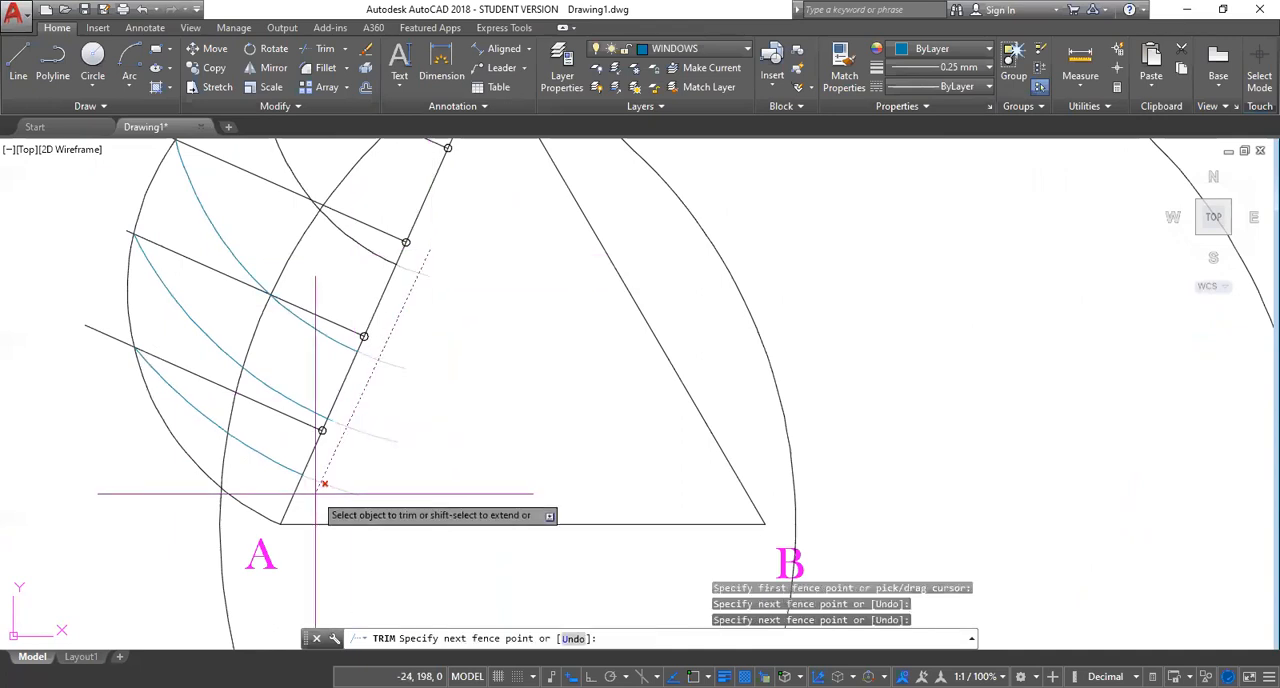
key(Return)
key(Escape)
Copy side AB from point A to the endpoints of the four arcs on side AC.
scroll(398, 364, down, 2)
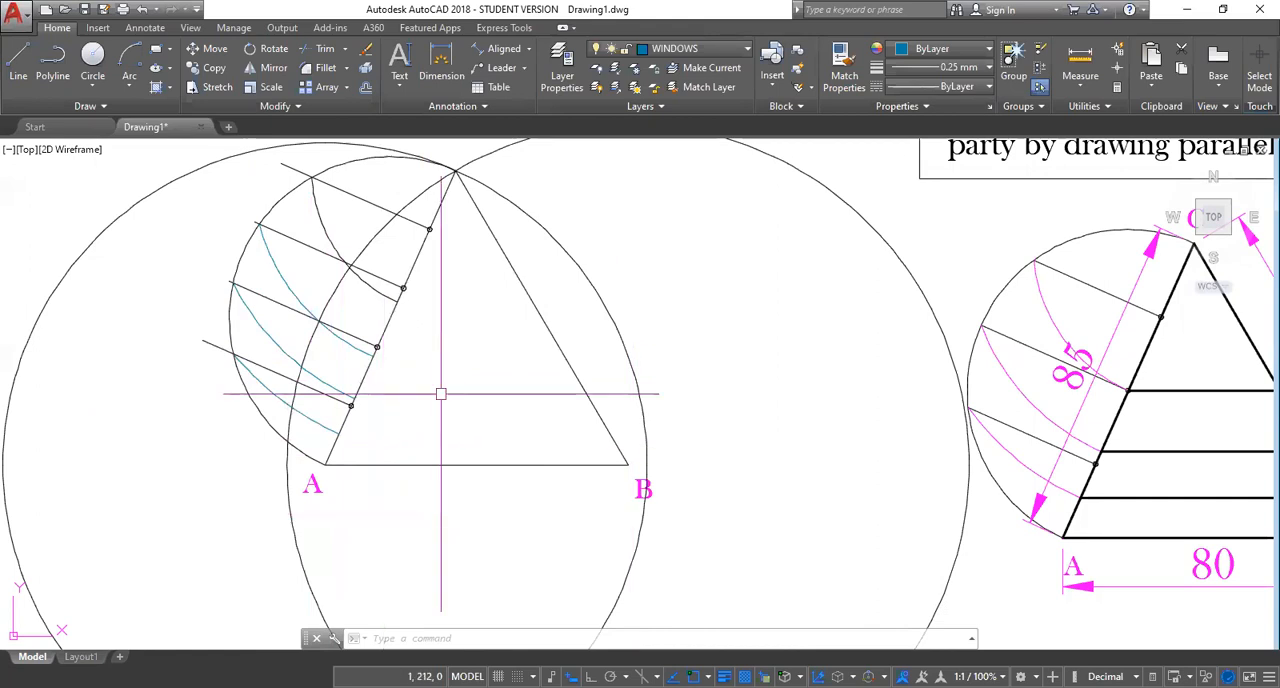
text(co)
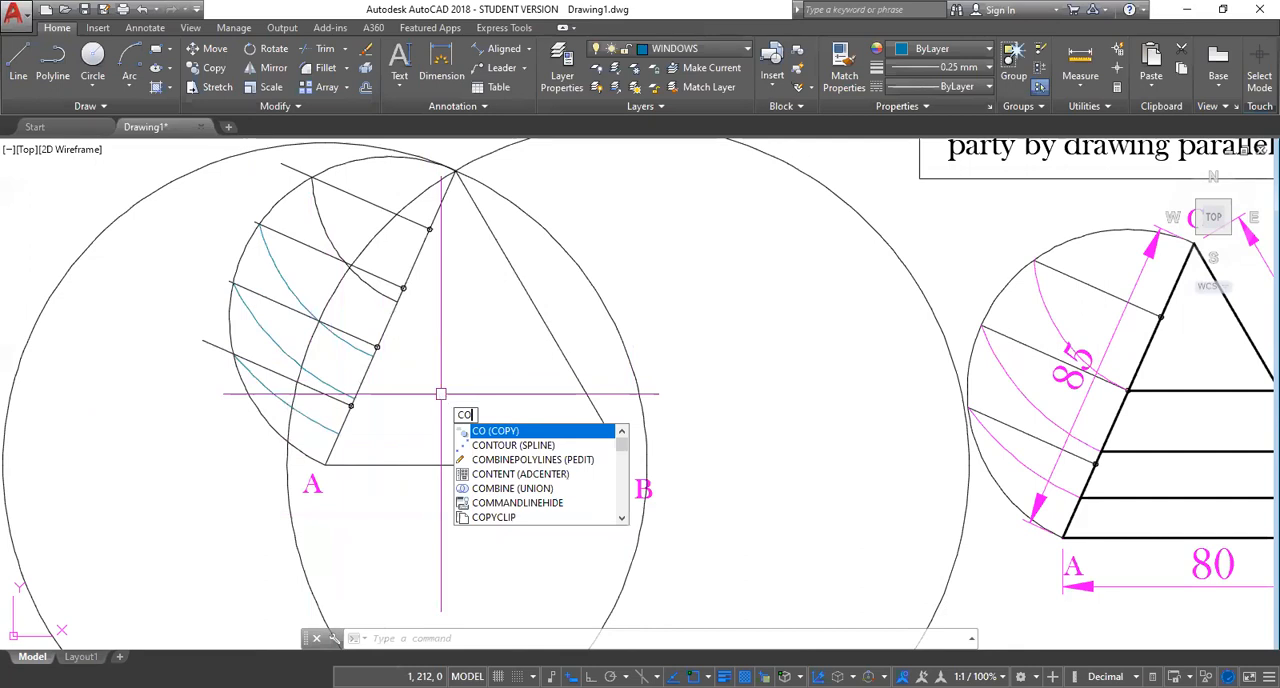
key(Return)
click(456, 465)
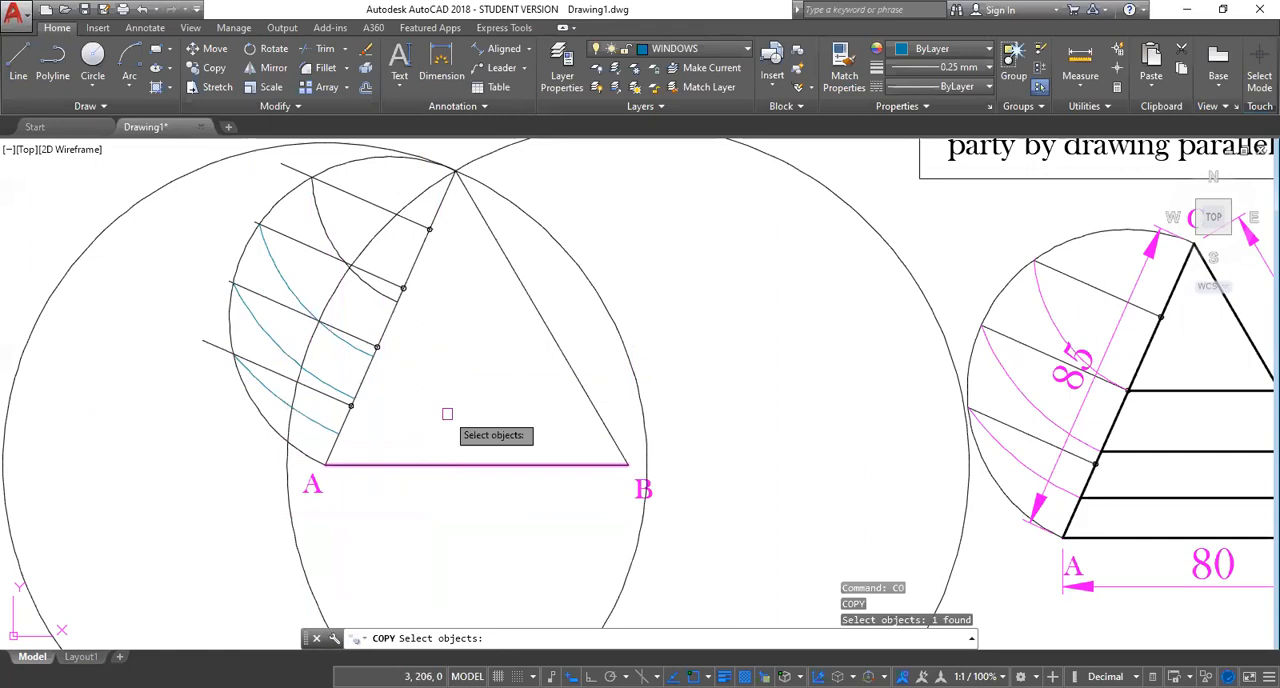
key(Return)
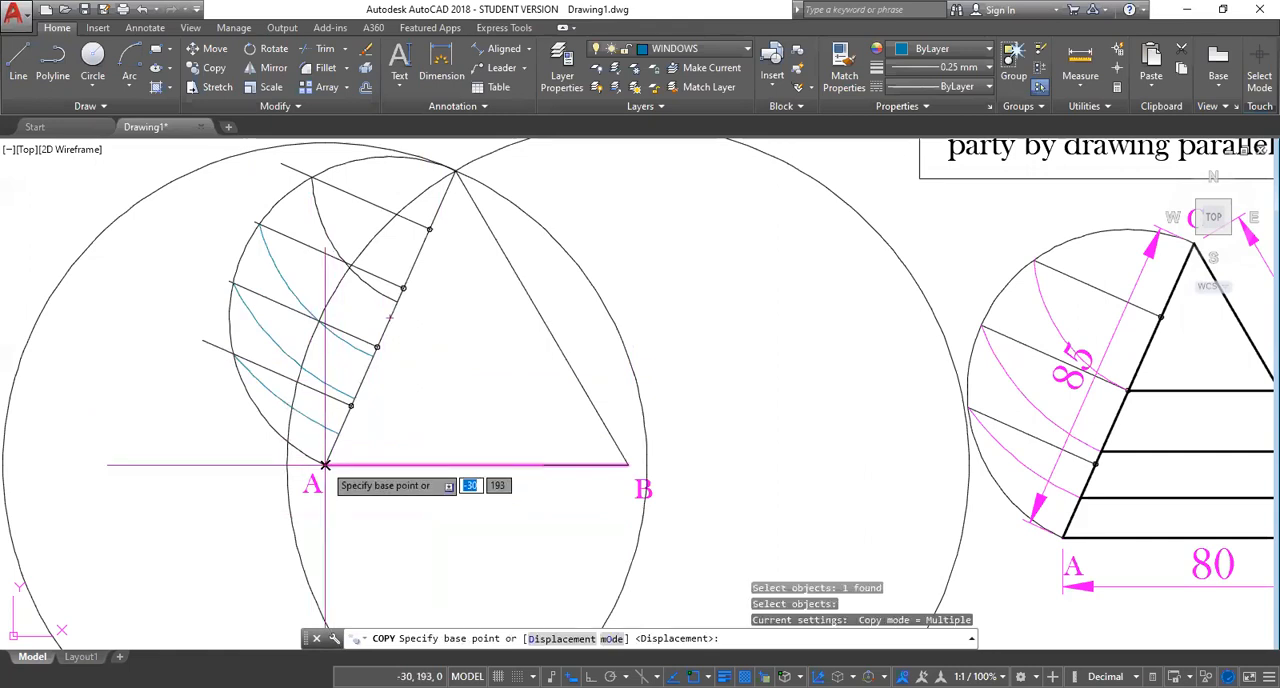
click(325, 465)
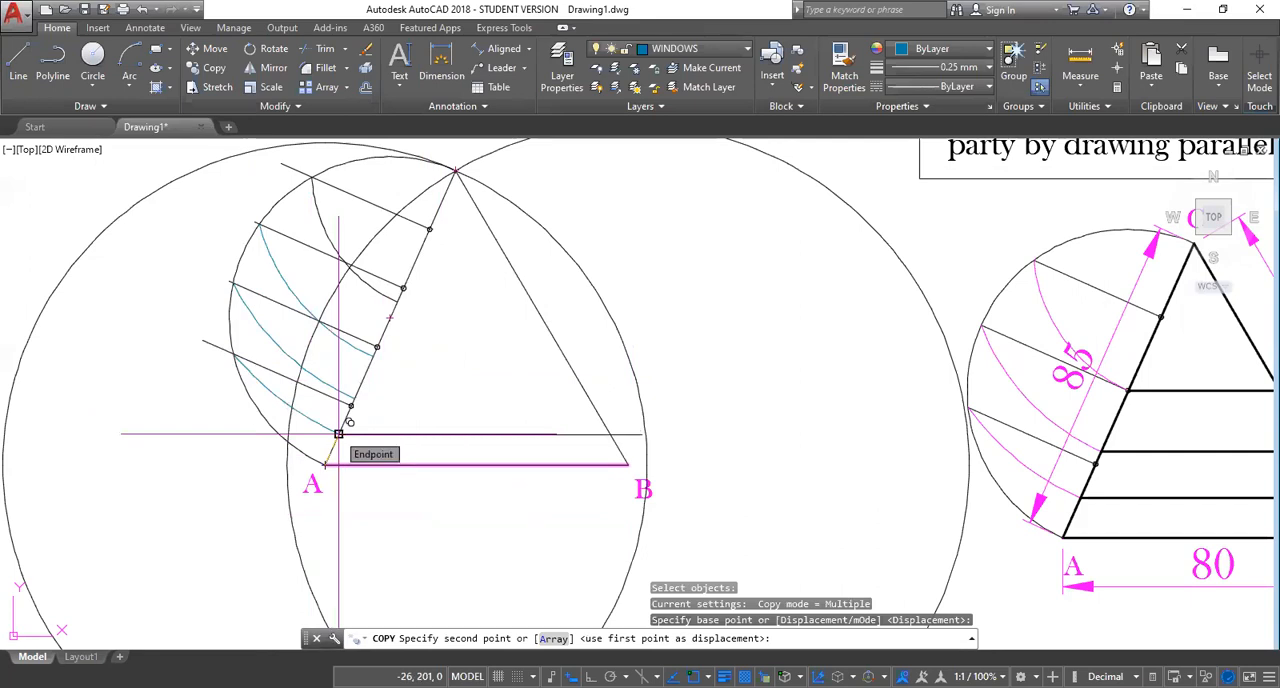
click(338, 433)
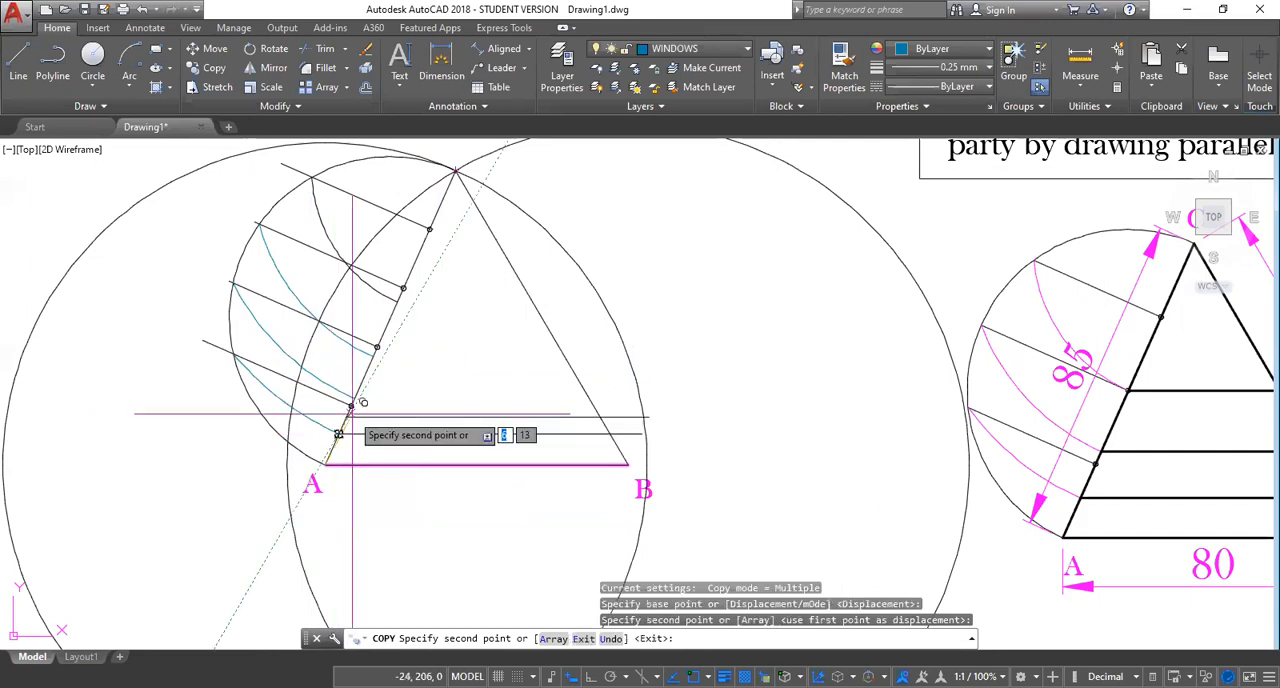
scroll(354, 399, up, 4)
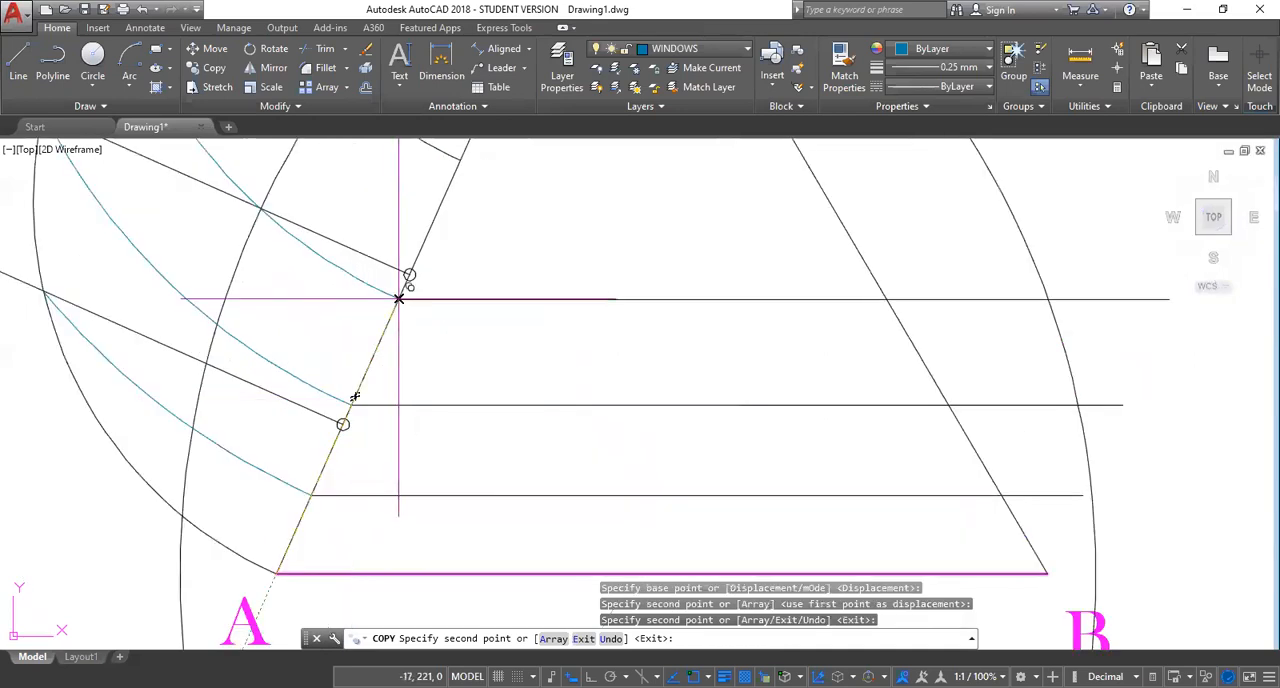
click(399, 298)
middle_drag(448, 270, 334, 495)
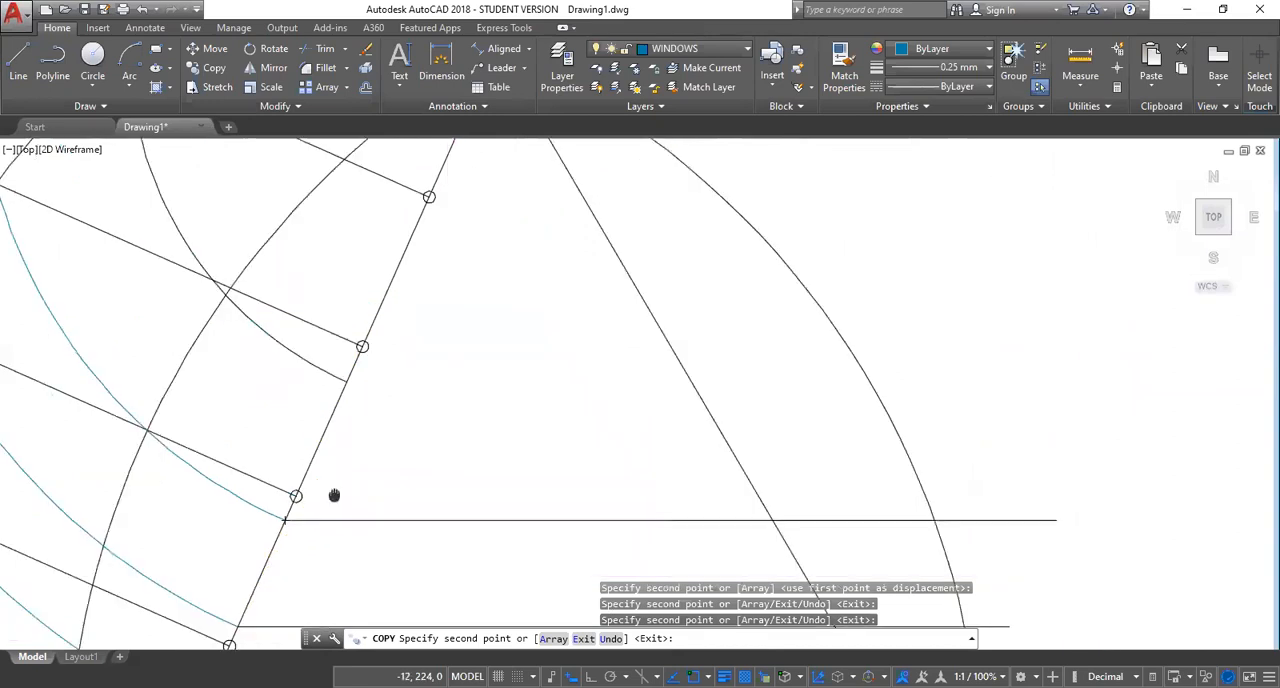
click(348, 383)
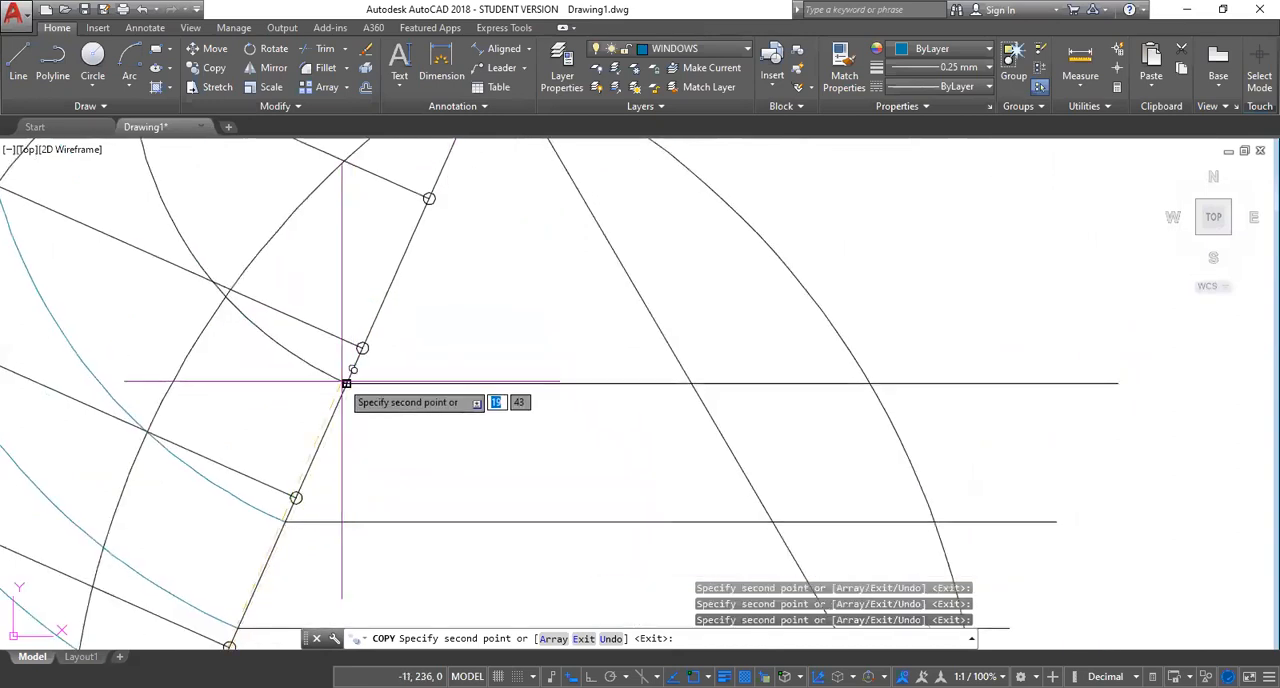
key(Escape)
Trim the four copied parallel lines where they extend beyond side BC, using a fence along that side.
scroll(458, 418, down, 3)
mouse_move(489, 508)
middle_down()
mouse_move(509, 560)
mouse_move(436, 354)
middle_up()
scroll(436, 354, down, 5)
middle_click(526, 320)
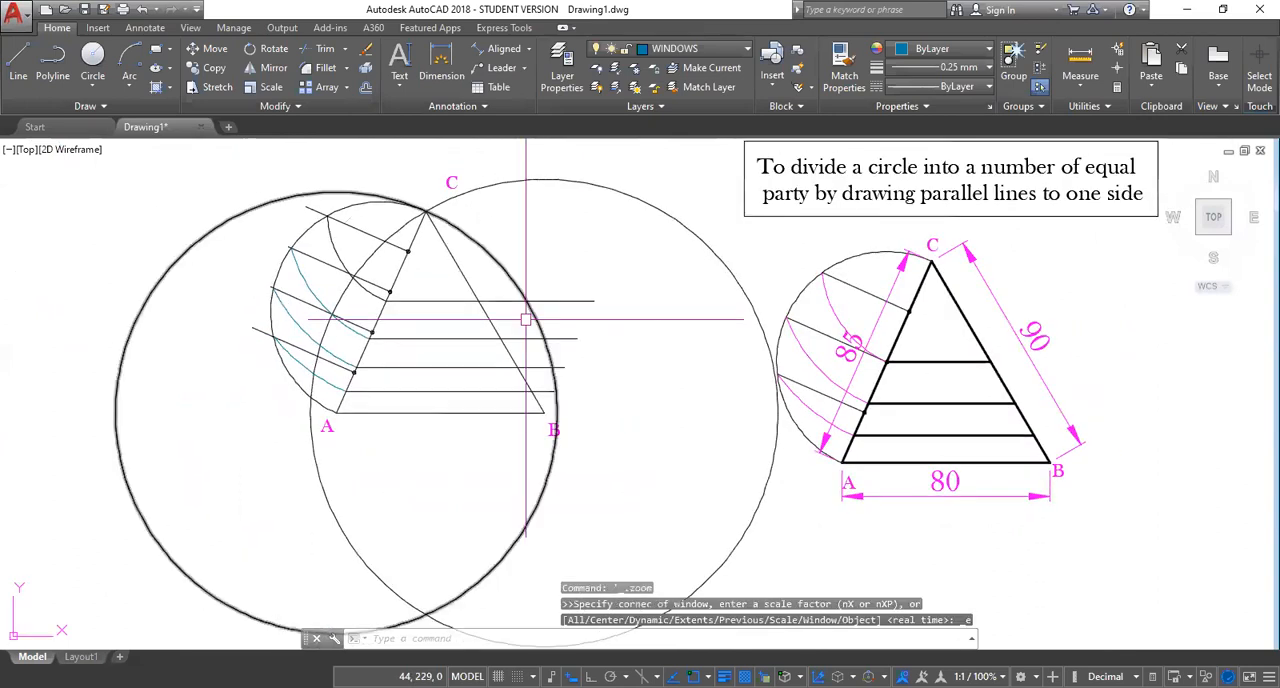
scroll(465, 363, up, 3)
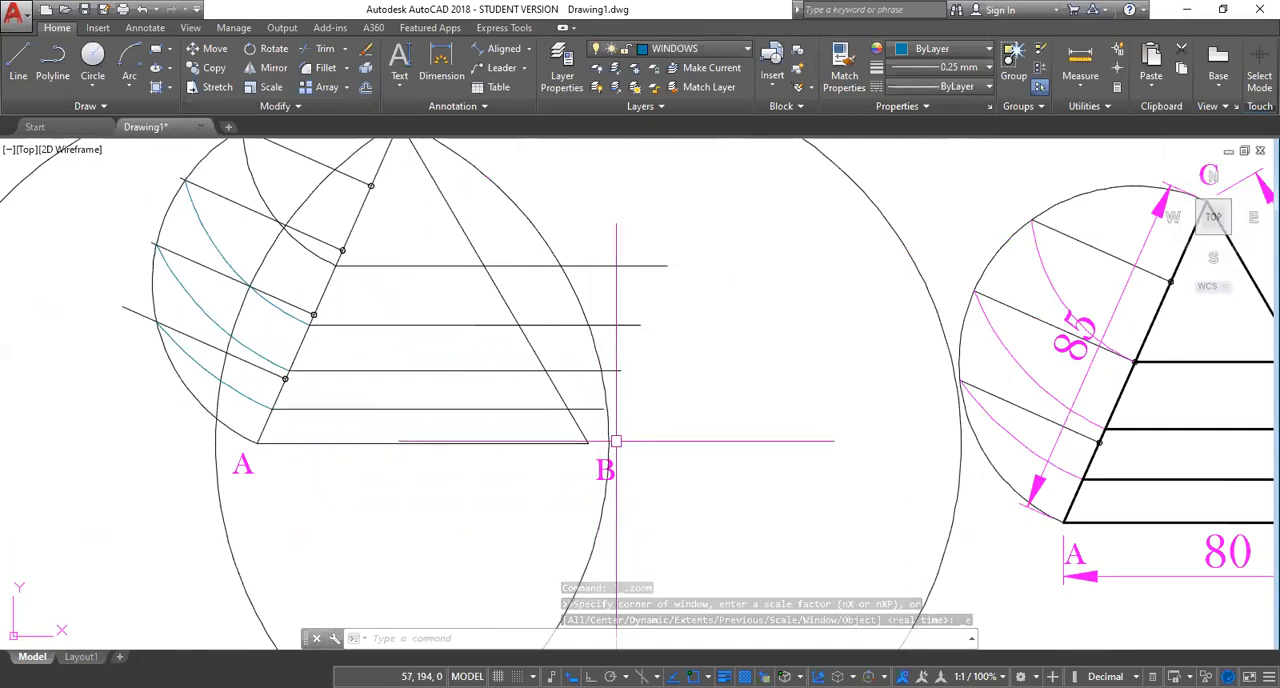
text(TR)
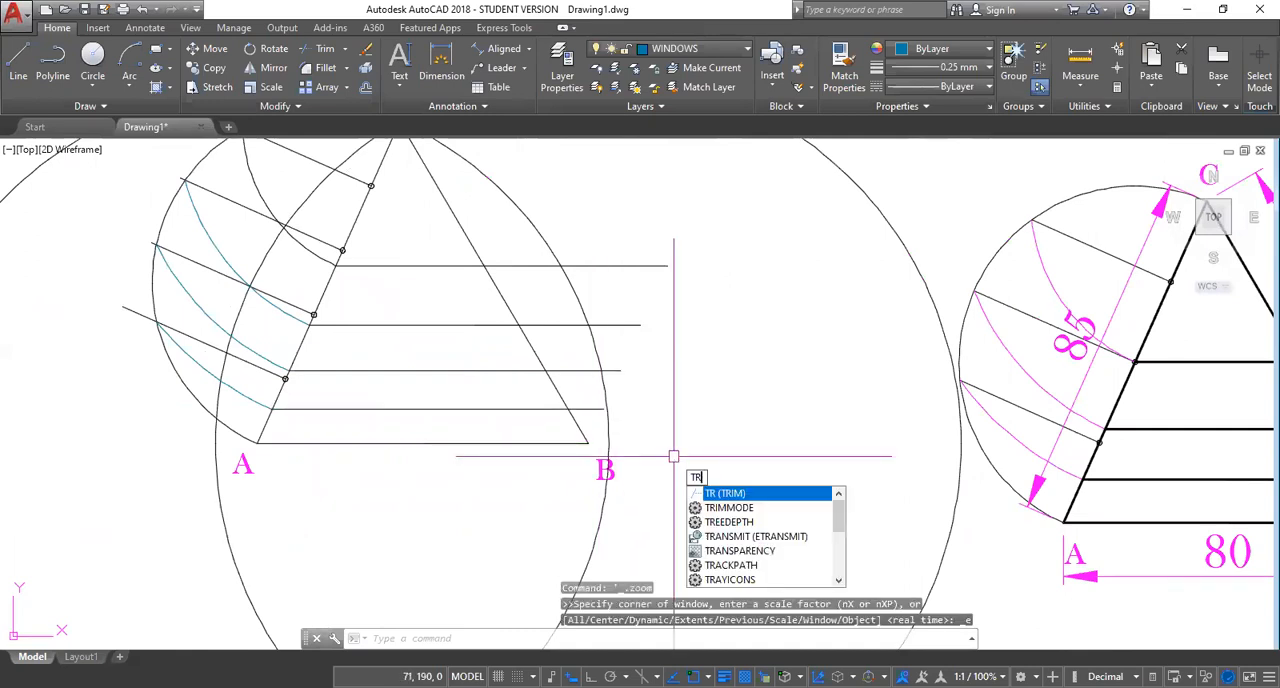
key(Return)
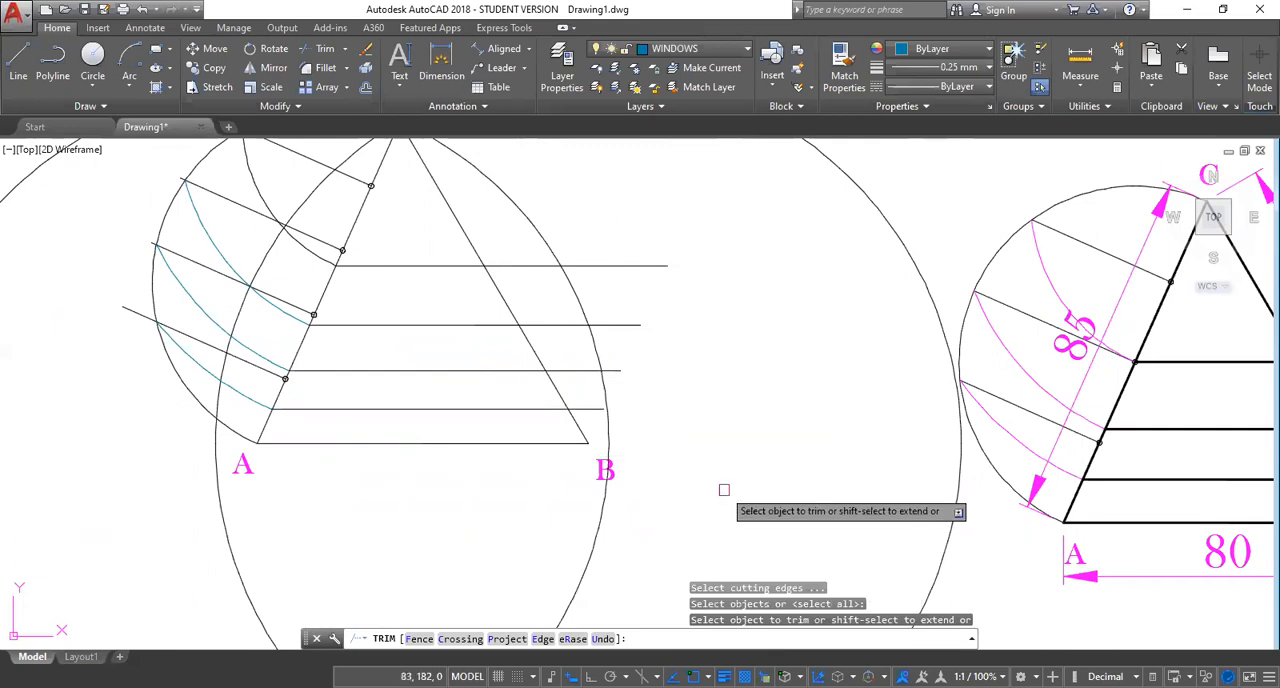
text(F)
key(Return)
click(567, 409)
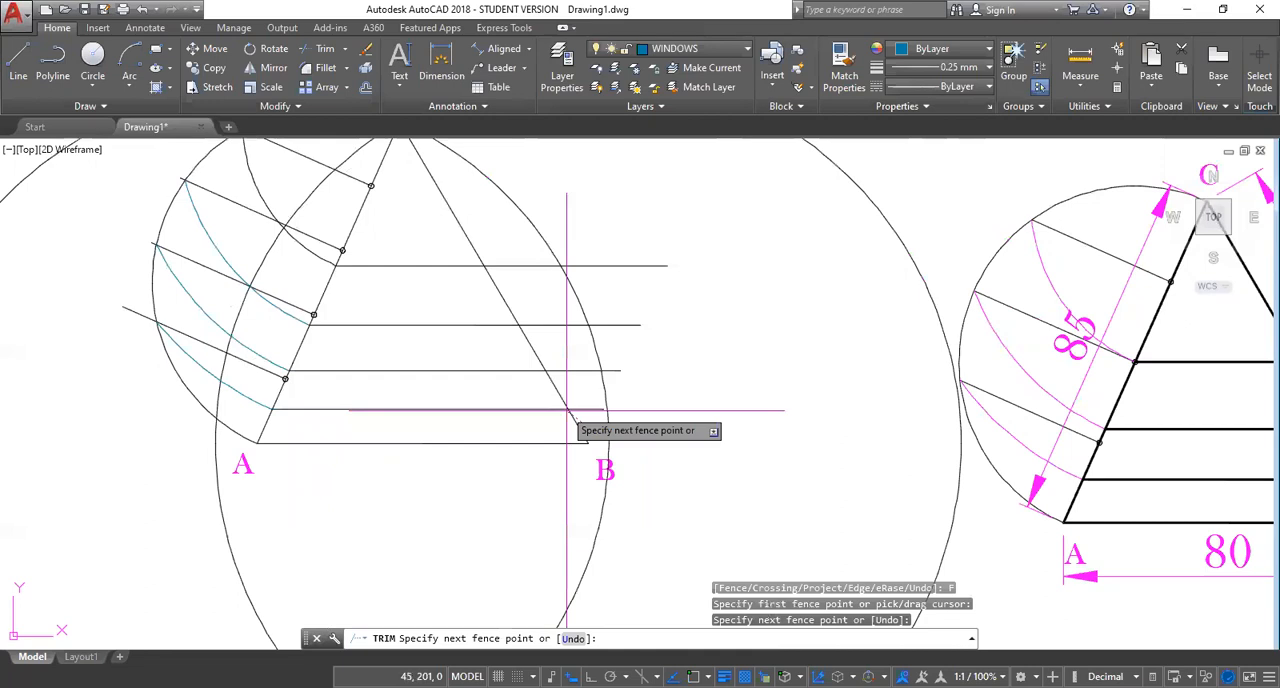
click(487, 247)
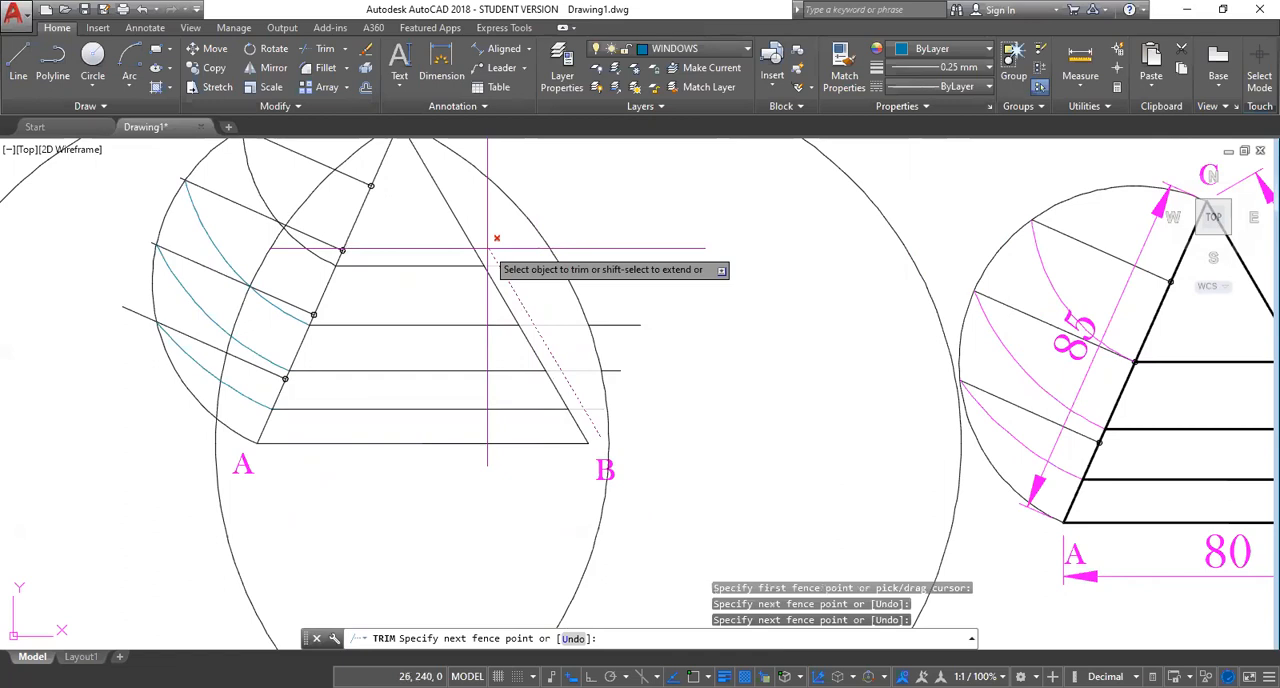
key(Return)
key(Escape)
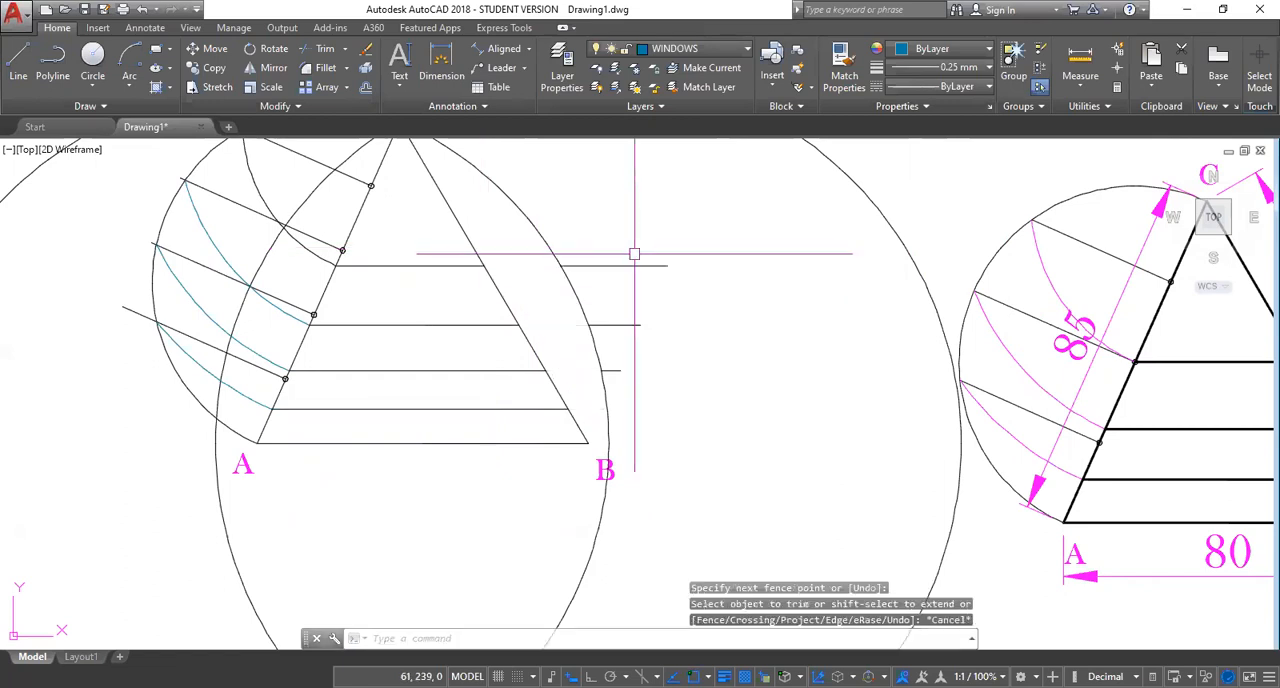
Erase the three leftover line segments outside the circle beyond side BC.
click(625, 265)
click(624, 324)
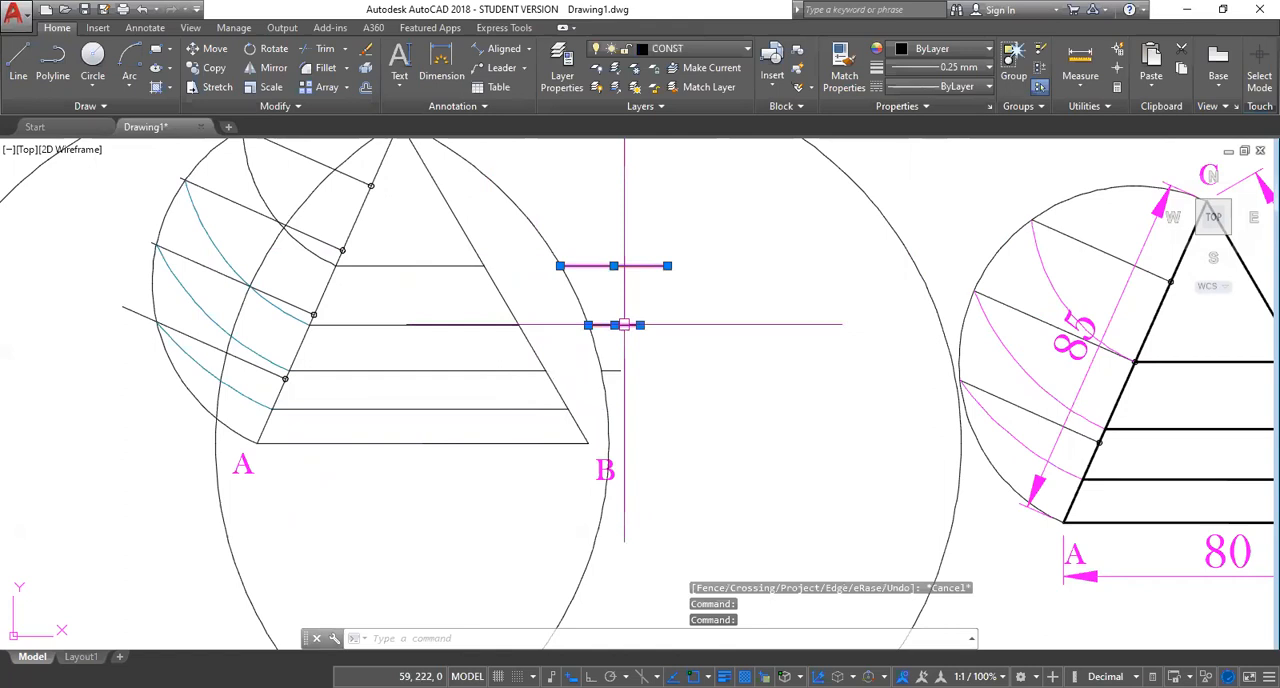
click(620, 371)
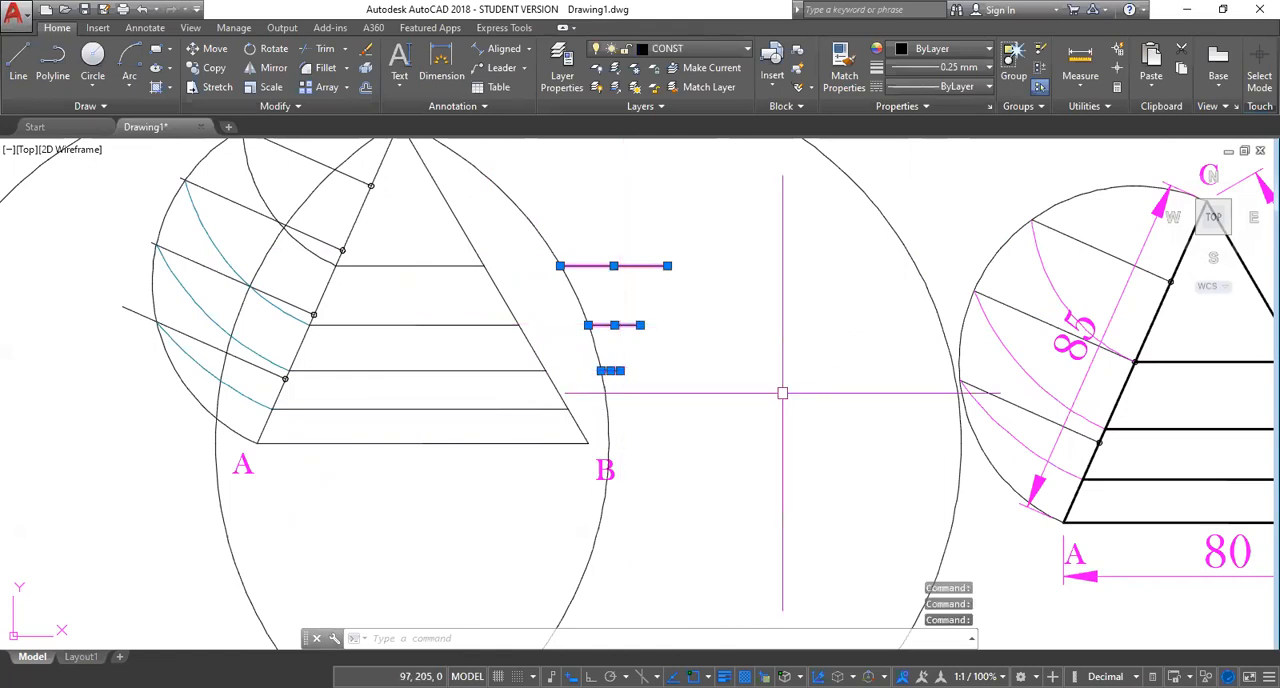
key(Delete)
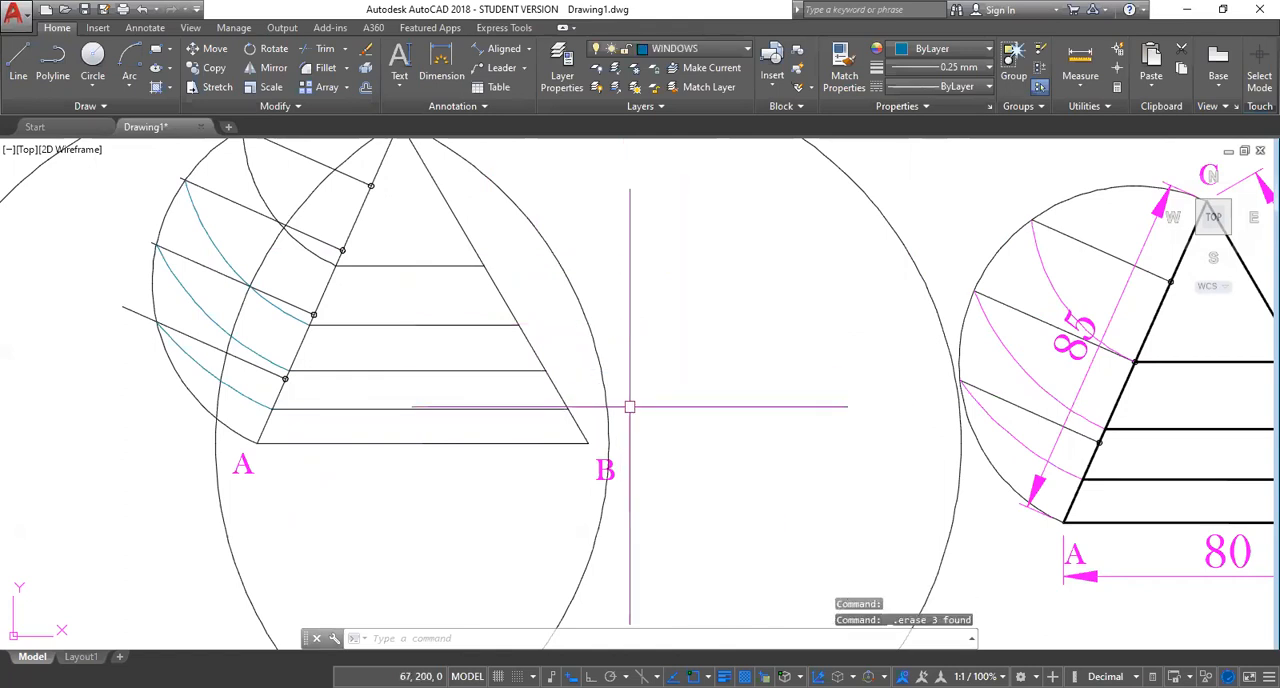
mouse_move(457, 260)
middle_down()
mouse_move(501, 338)
mouse_move(431, 279)
middle_up()
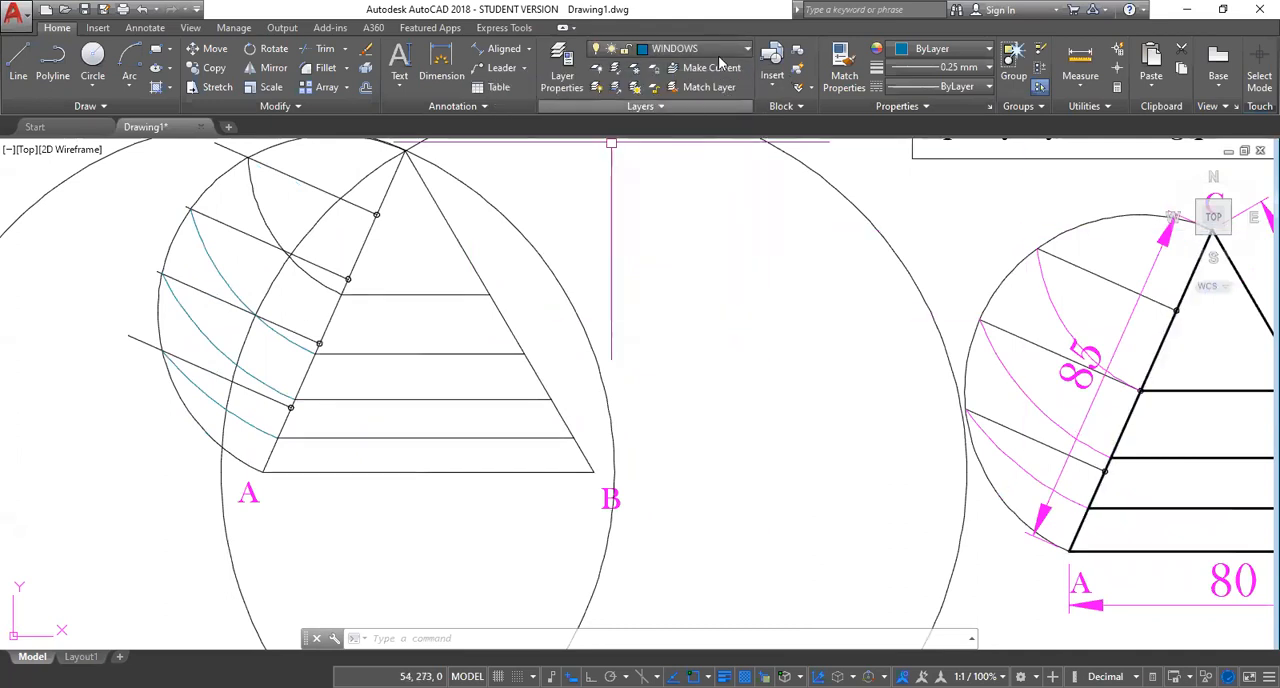
click(748, 50)
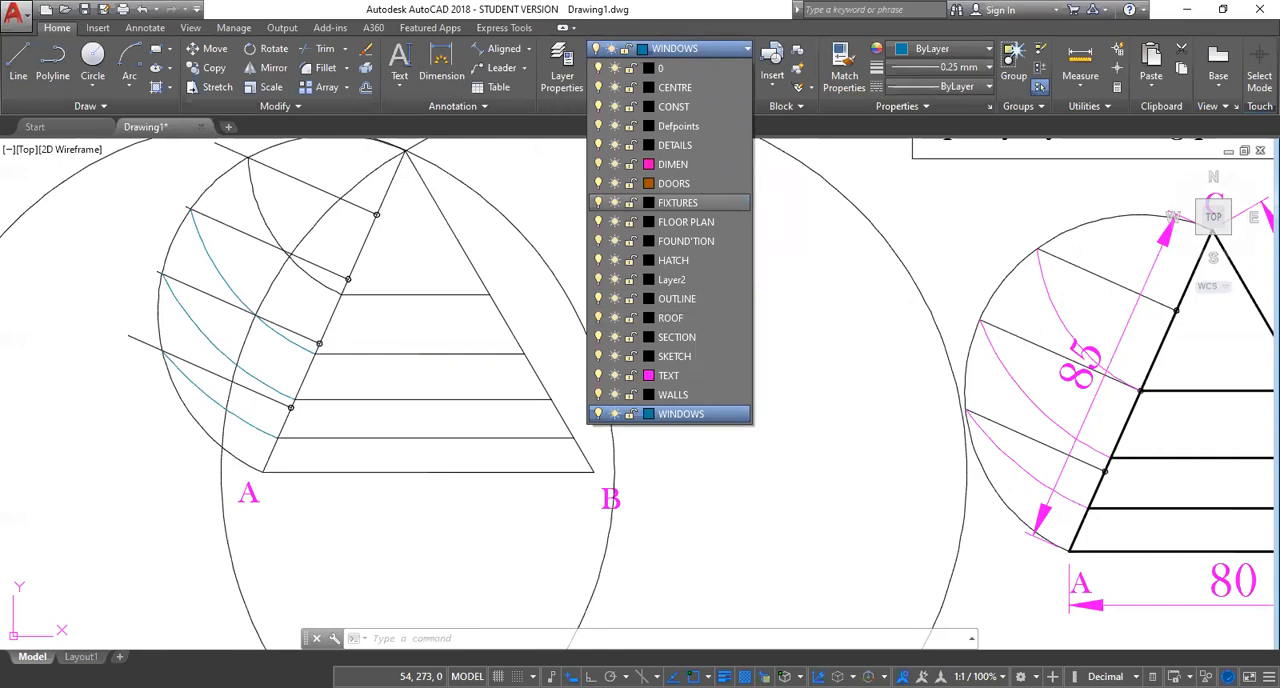
click(1183, 340)
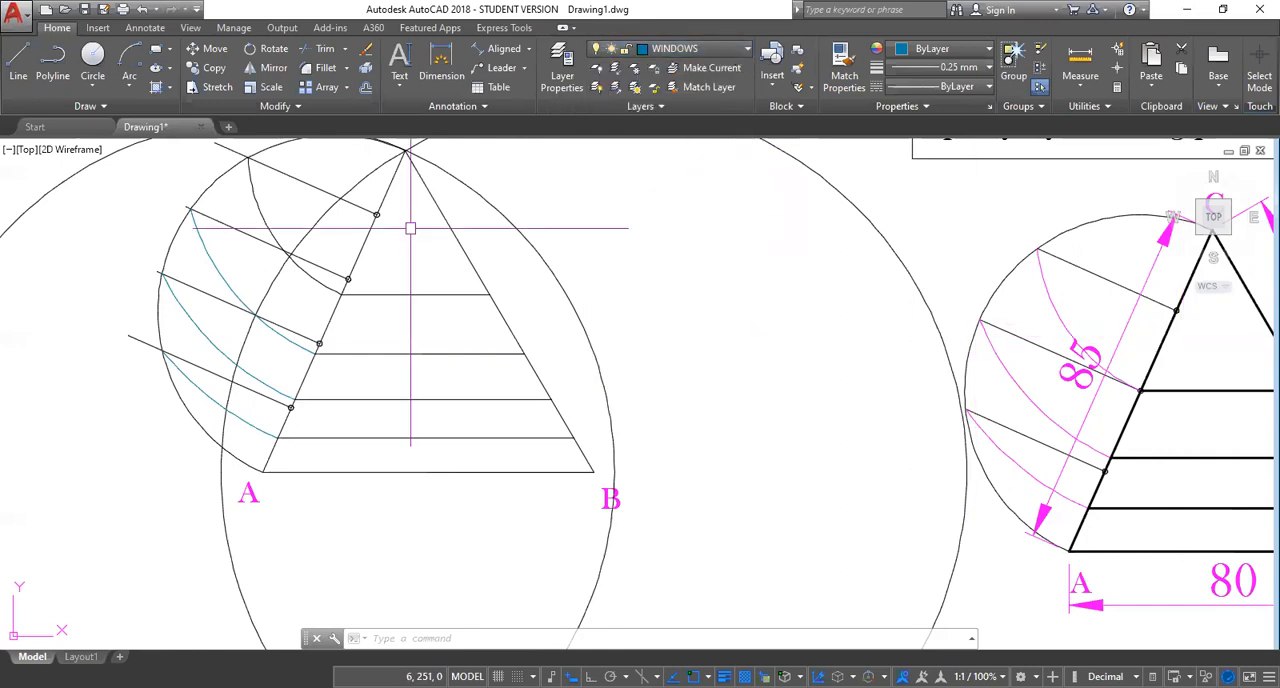
Match the properties of the reference triangle's thick side AC onto the new triangle's three sides and four parallel dividing lines.
text(MA)
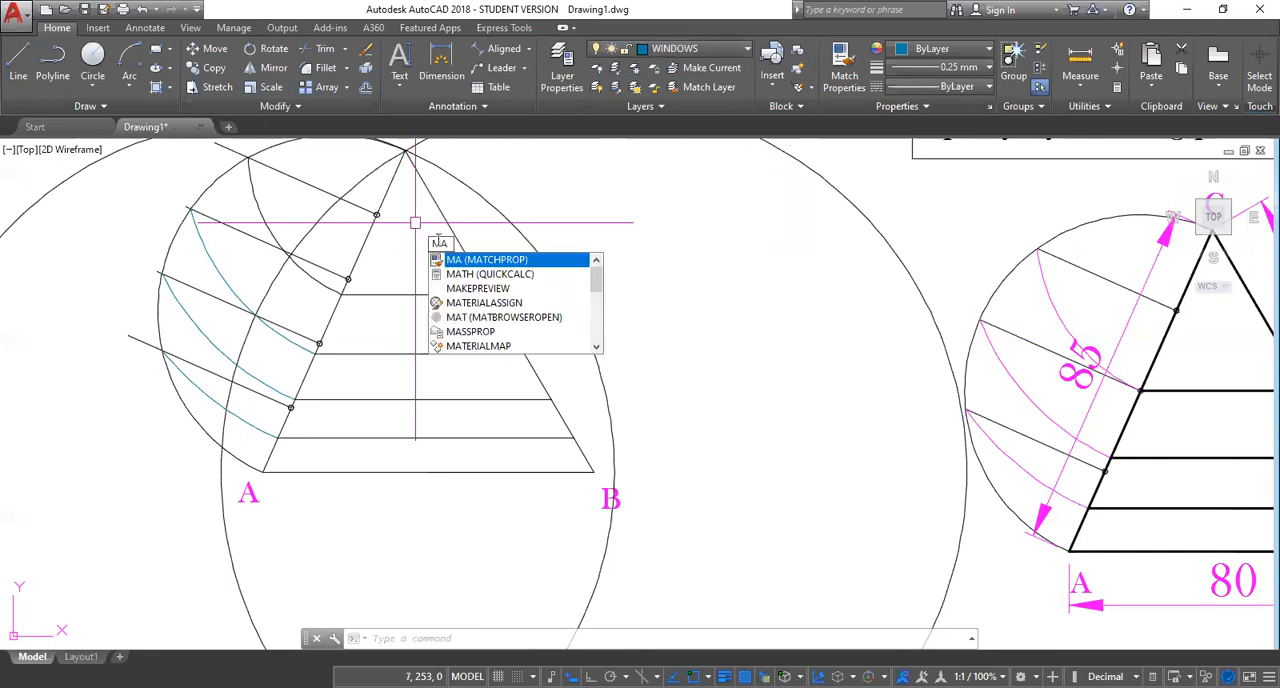
key(Return)
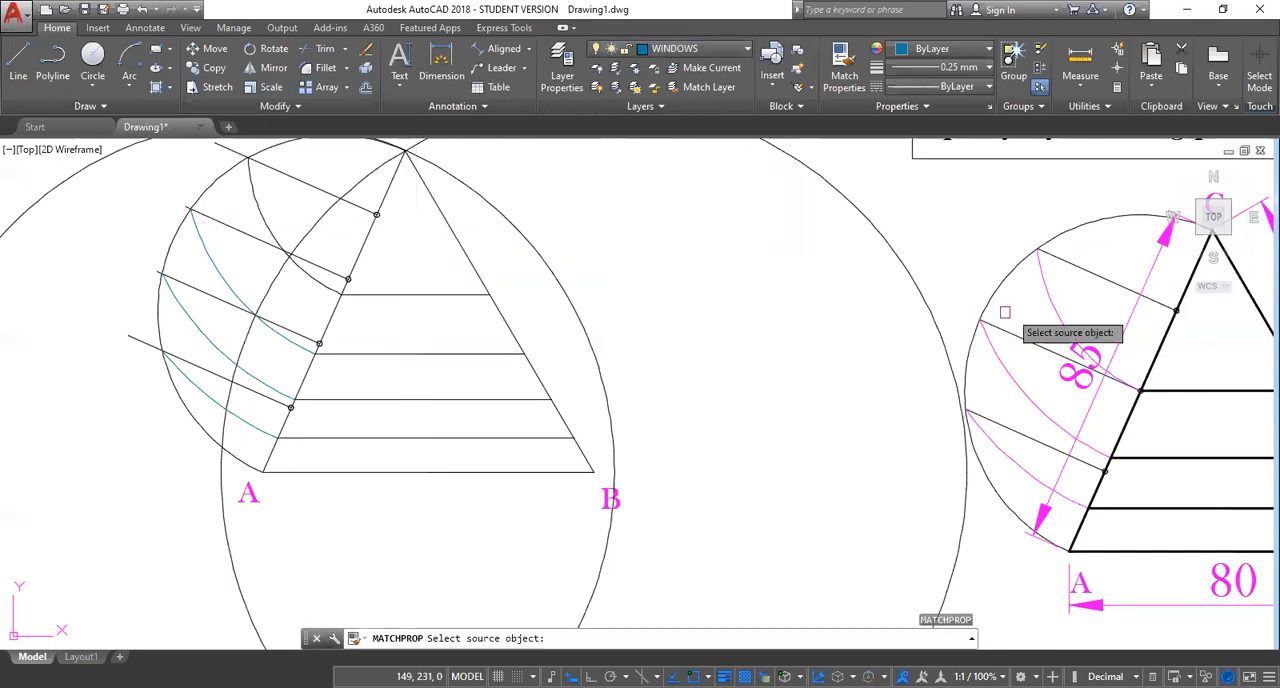
click(1163, 337)
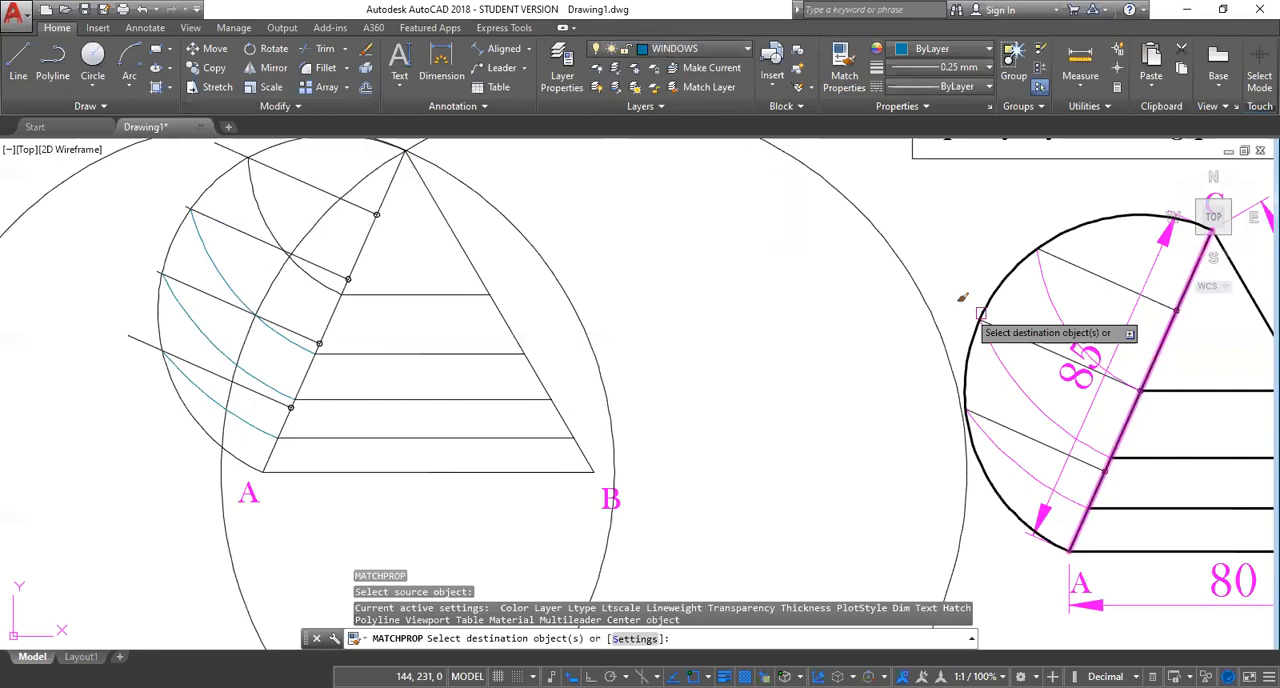
click(460, 244)
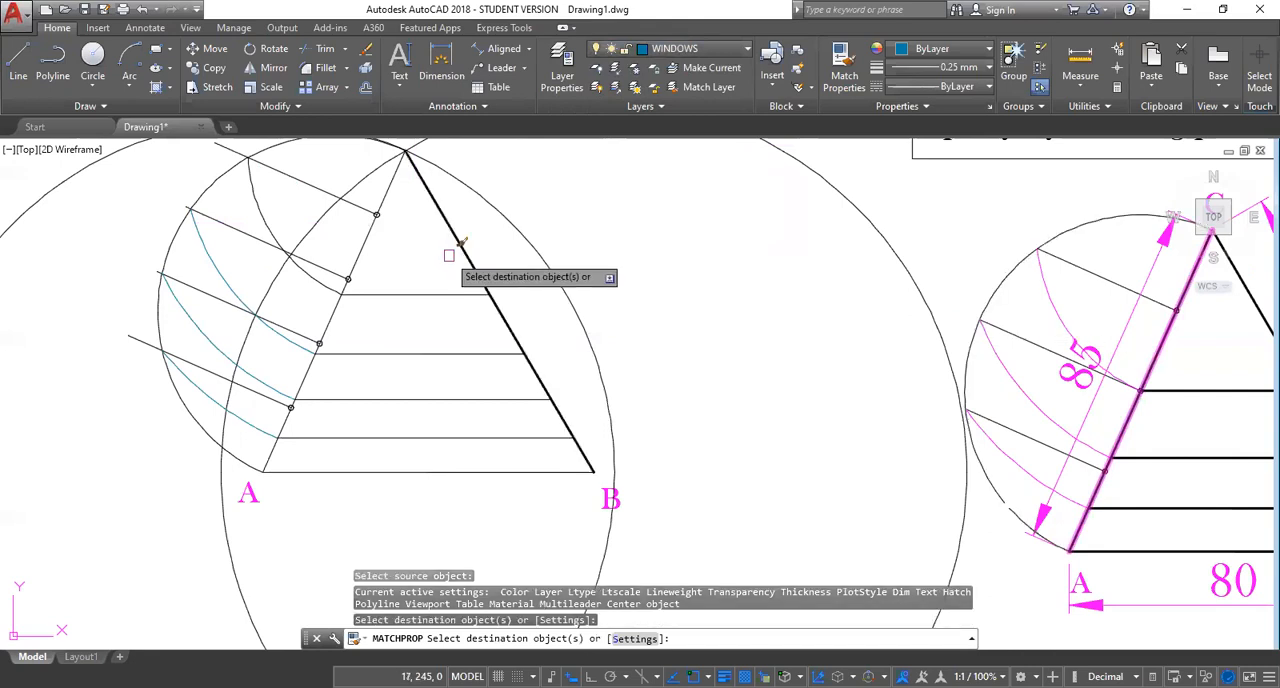
click(378, 215)
drag(408, 266, 324, 480)
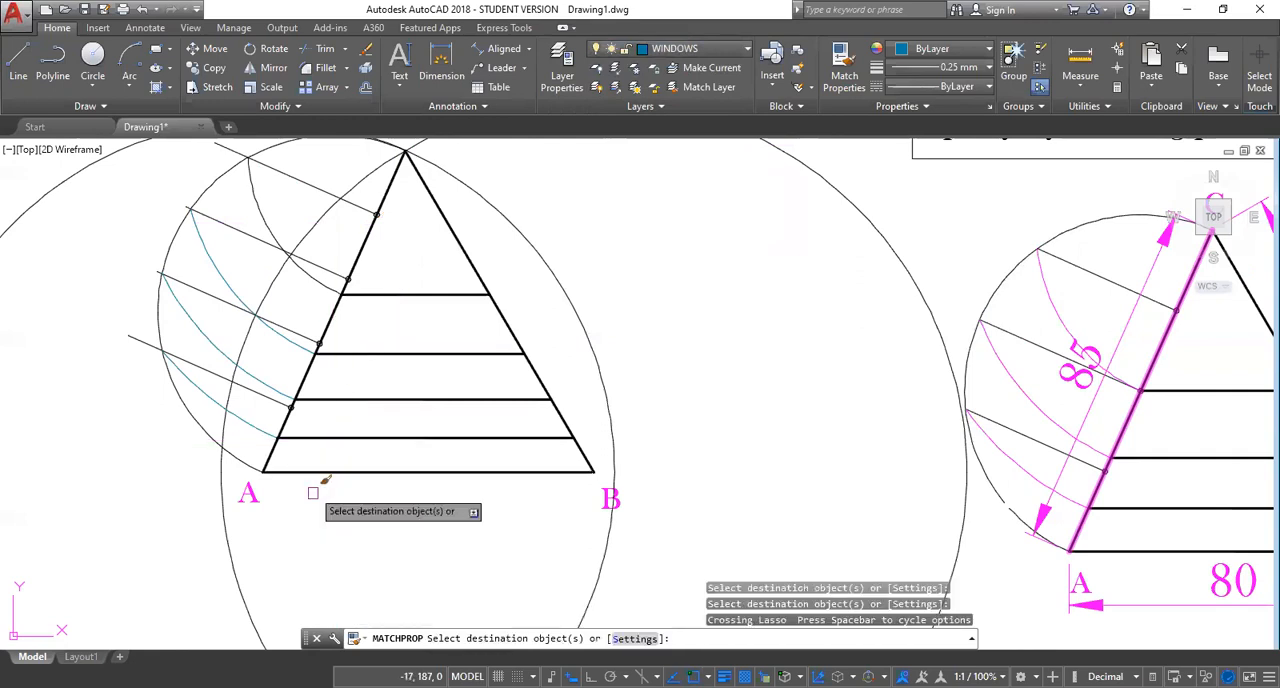
scroll(545, 250, down, 4)
key(Escape)
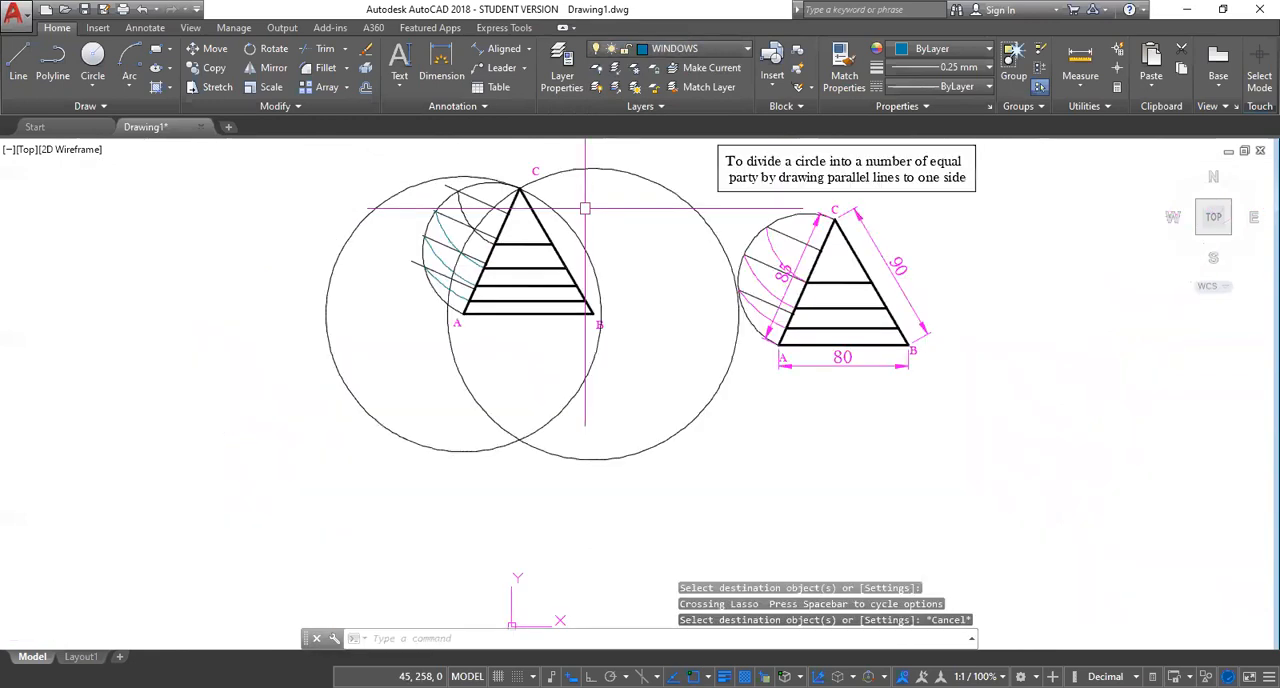
scroll(587, 230, up, 2)
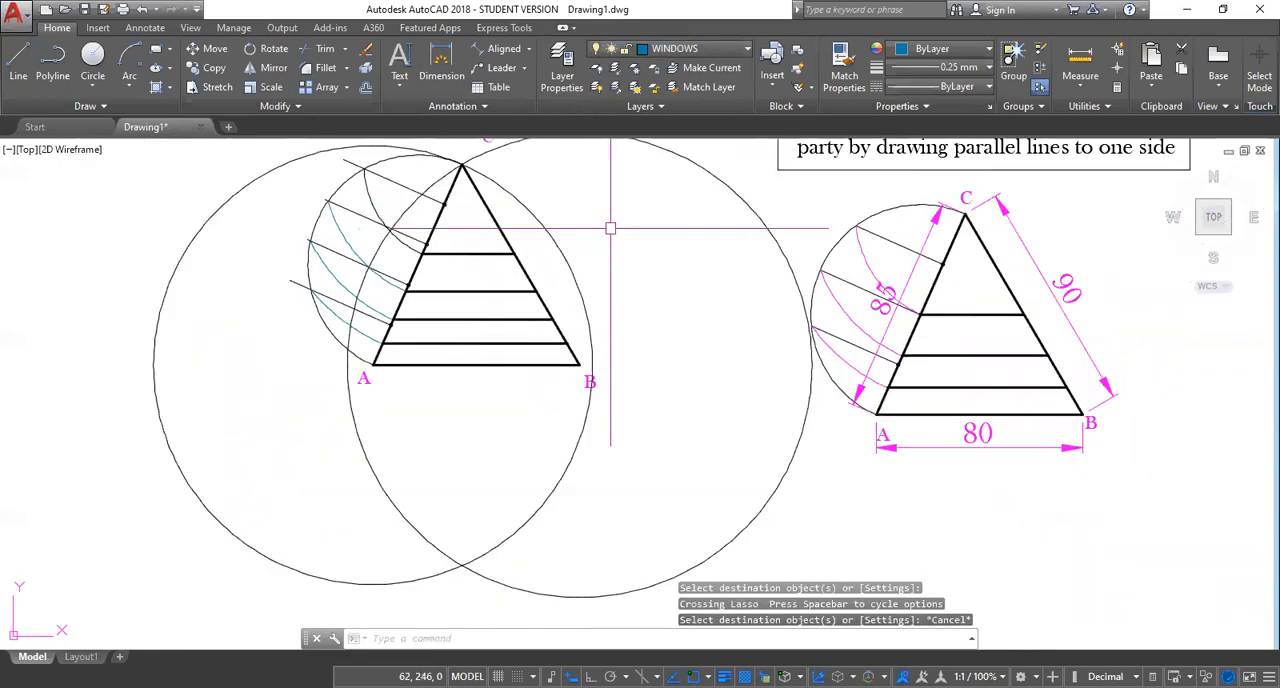